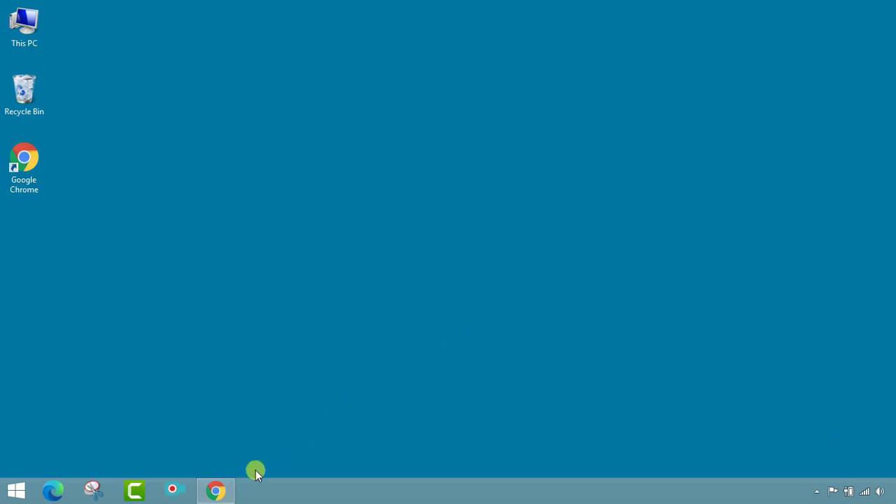
Restore the Chrome window showing the Surendranath College homepage from the taskbar.
left_click(217, 492)
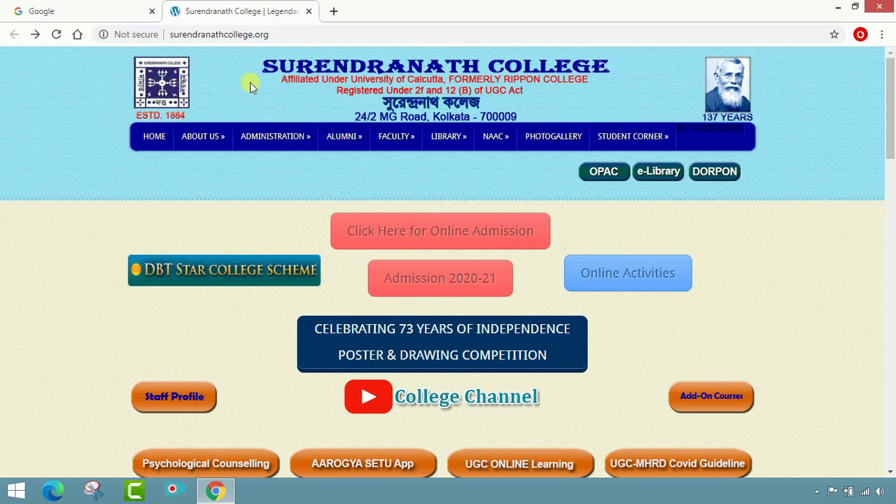
Search Google for 'surndranath college' in the Google tab.
left_click(294, 34)
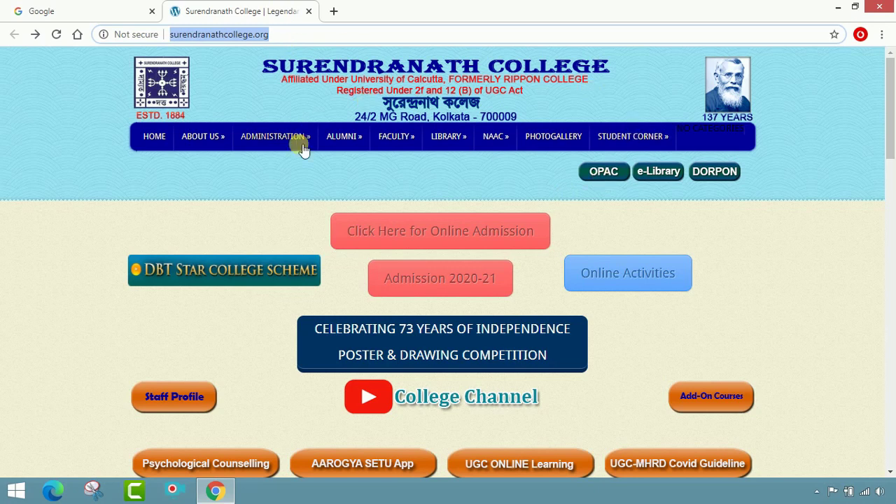
left_click(111, 5)
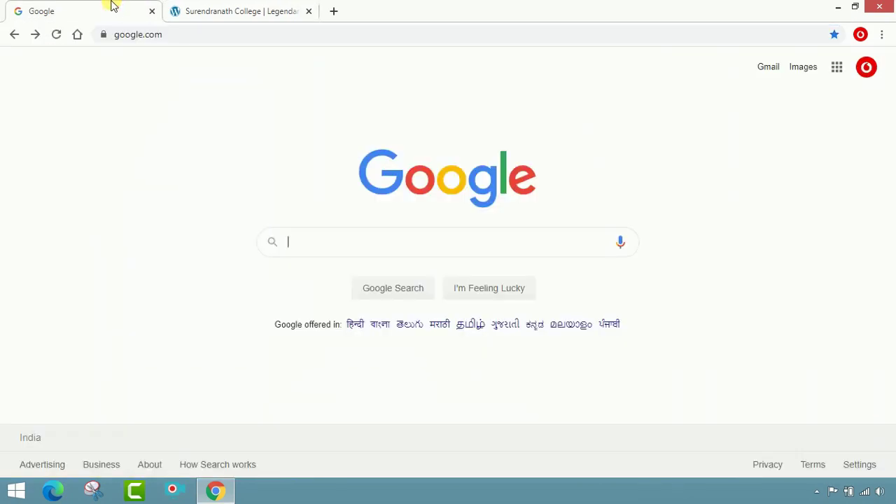
left_click(402, 258)
type("su")
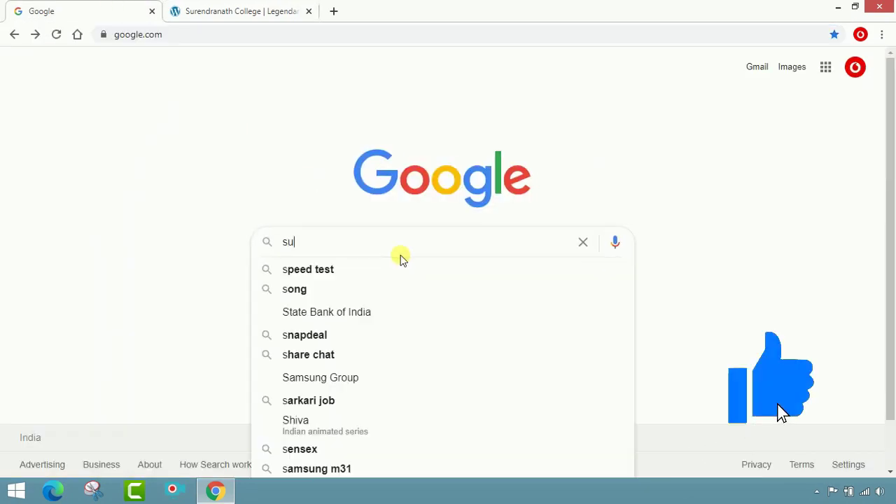
type("rndra")
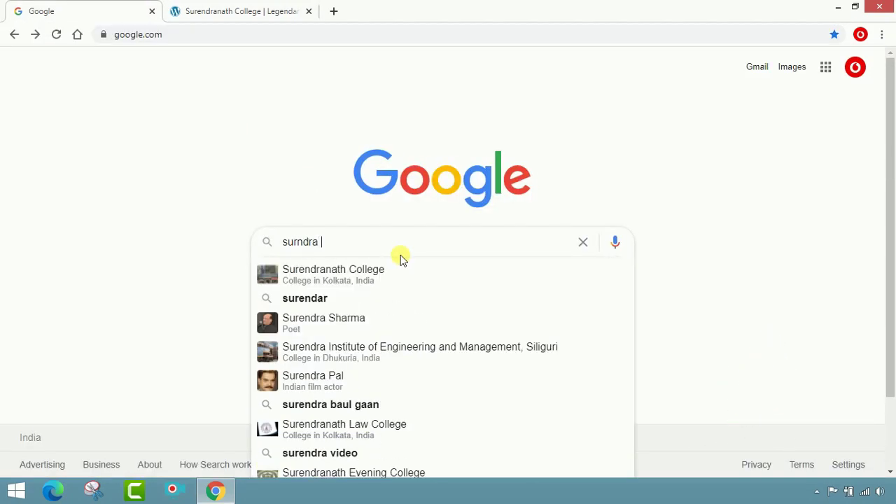
type("nath college")
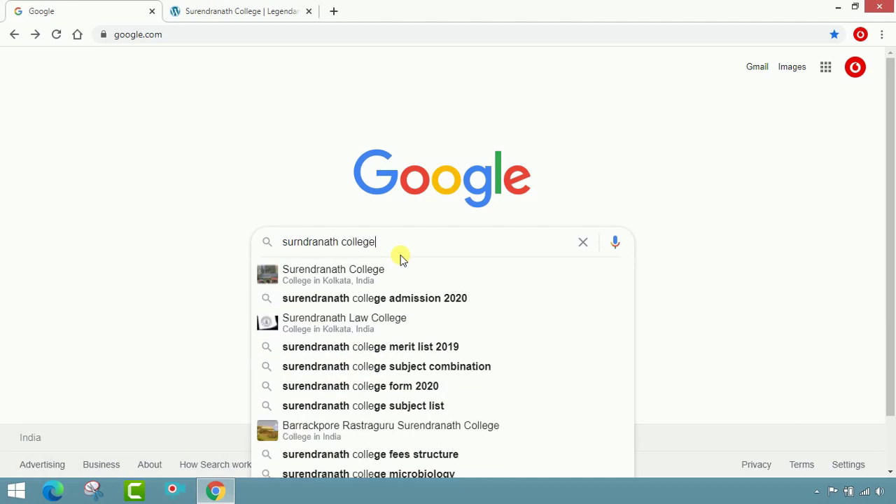
key("Return")
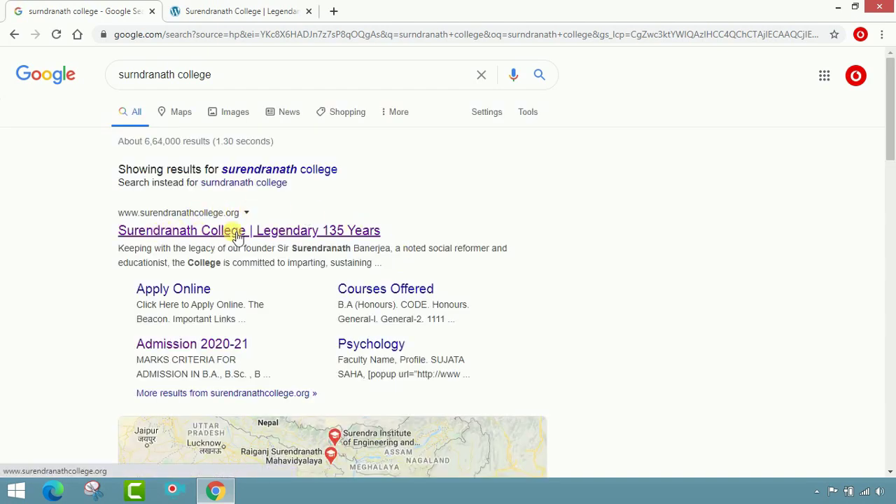
Open the first result, the college website, in a new tab and close the duplicate tab.
right_click(194, 233)
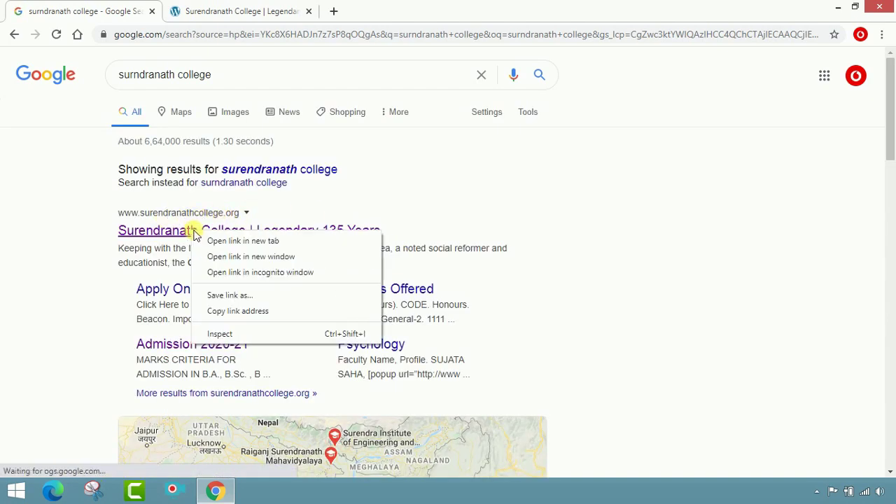
left_click(240, 240)
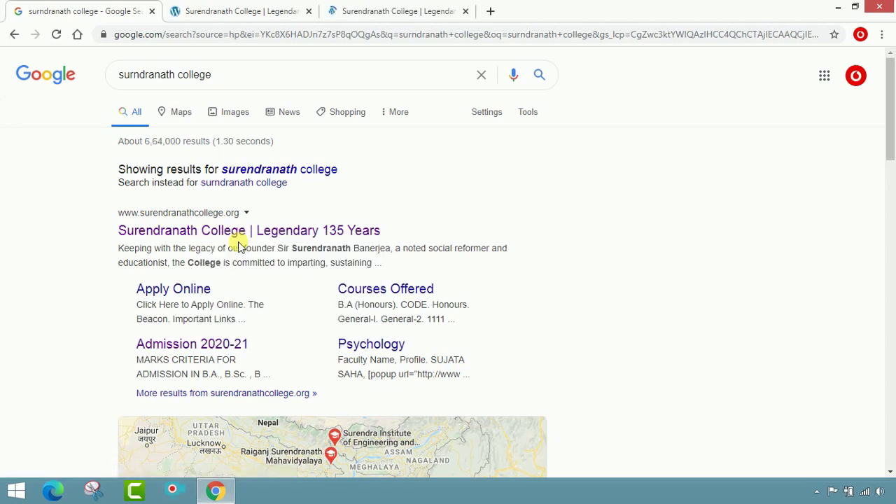
left_click(341, 9)
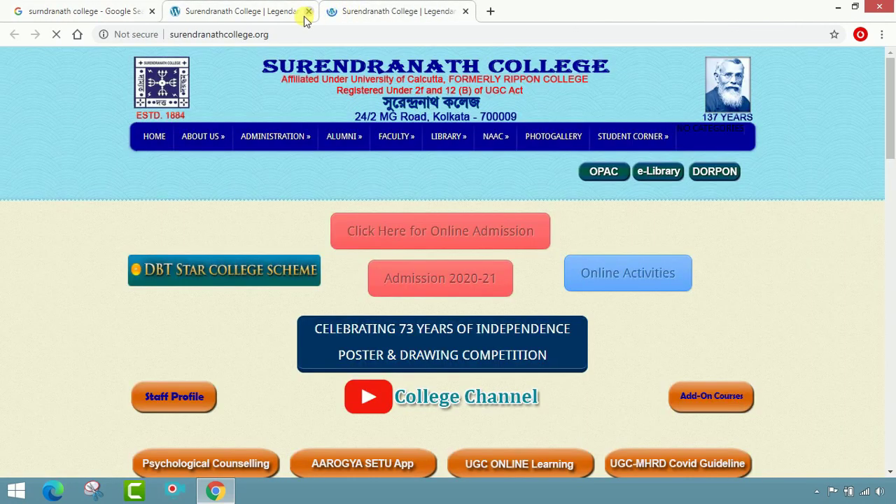
left_click(308, 11)
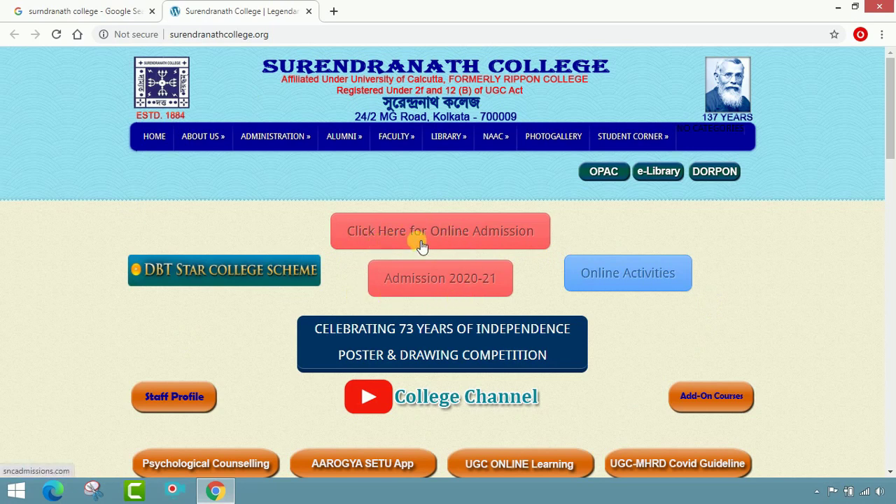
Go to the sncadmissions.com admission site and scroll through its rules and 2020-21 dates.
left_click(481, 236)
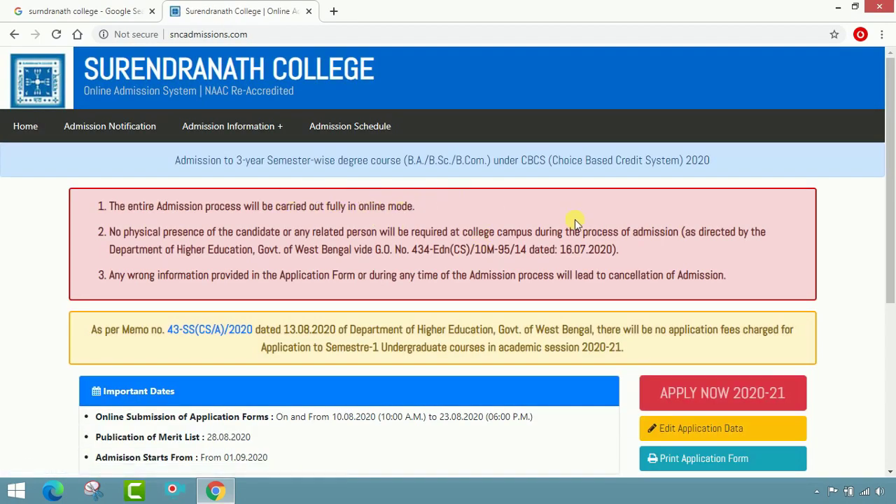
scroll(458, 293, "down", 1)
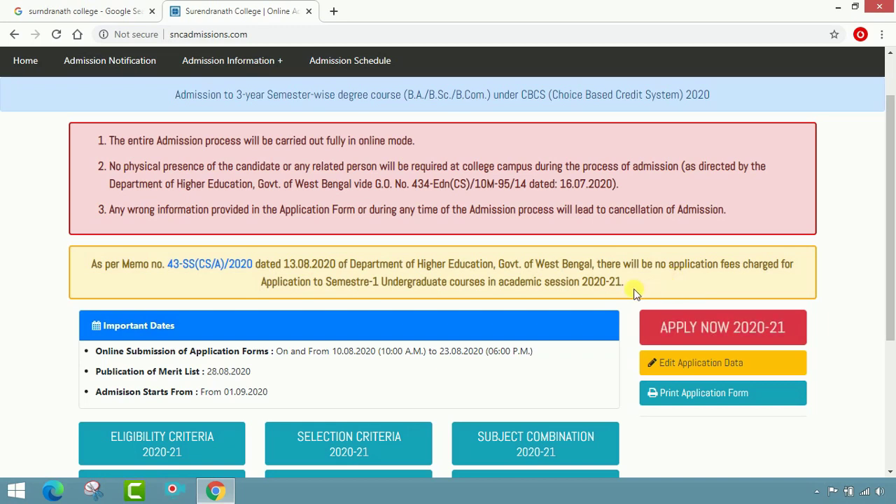
scroll(591, 306, "down", 1)
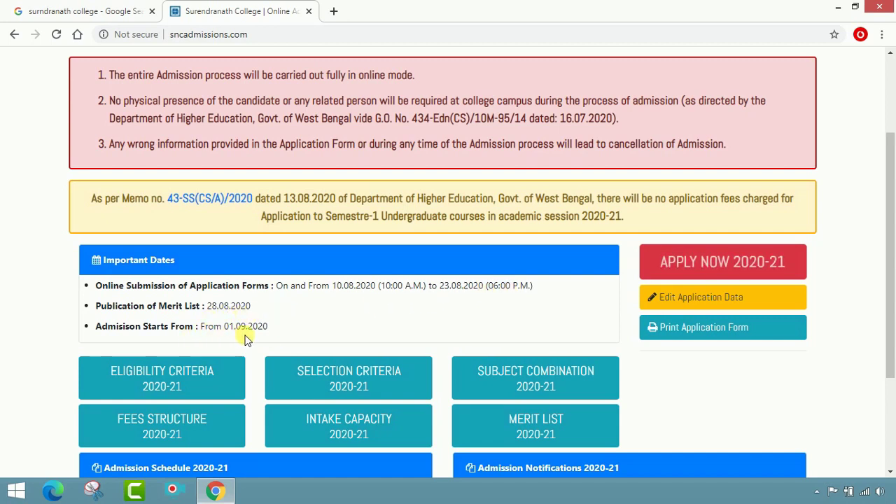
scroll(285, 328, "down", 1)
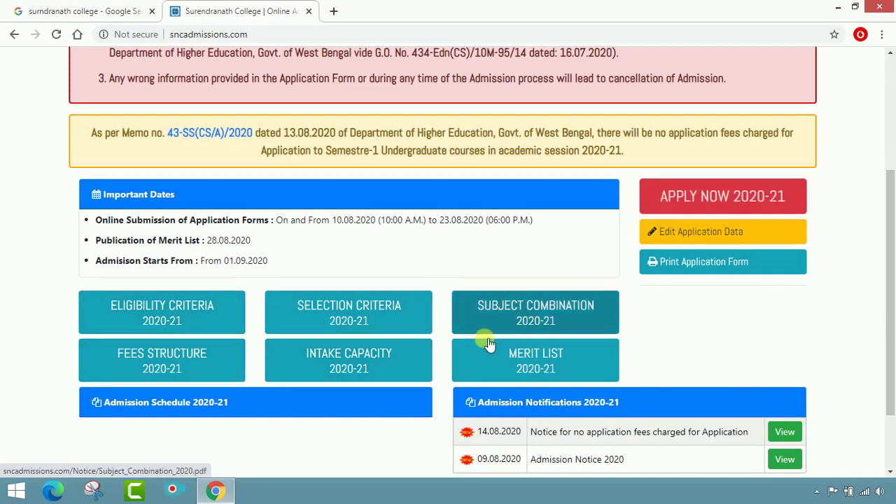
left_click(370, 365)
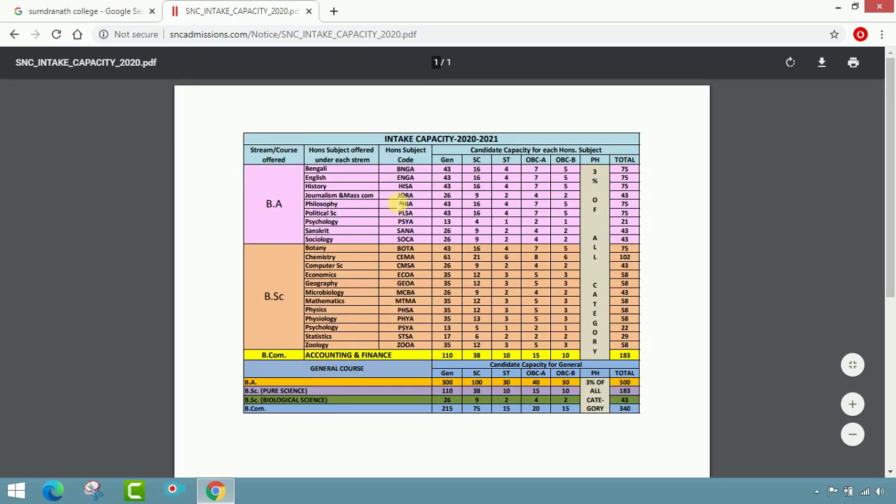
left_click(852, 404)
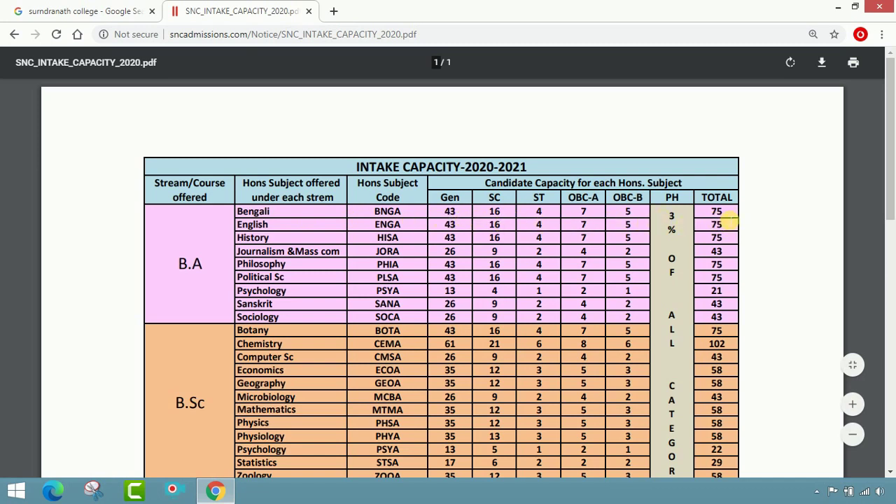
scroll(287, 231, "down", 3)
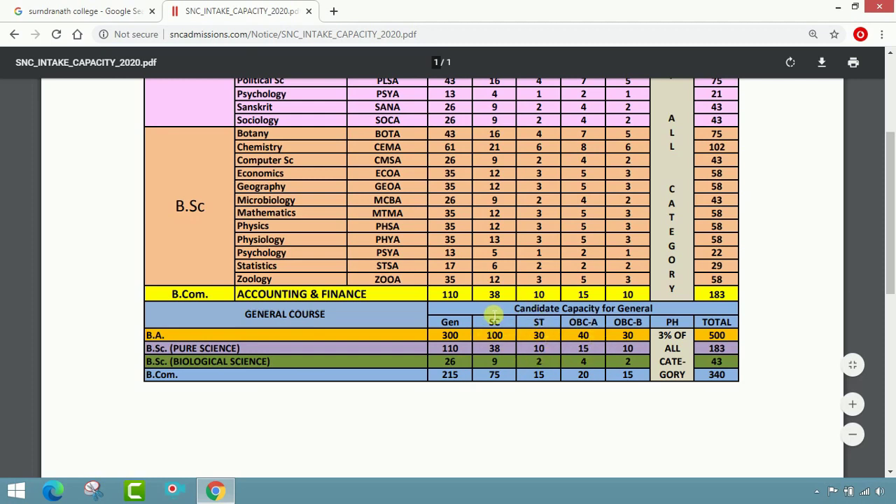
scroll(391, 334, "up", 3)
left_click(14, 33)
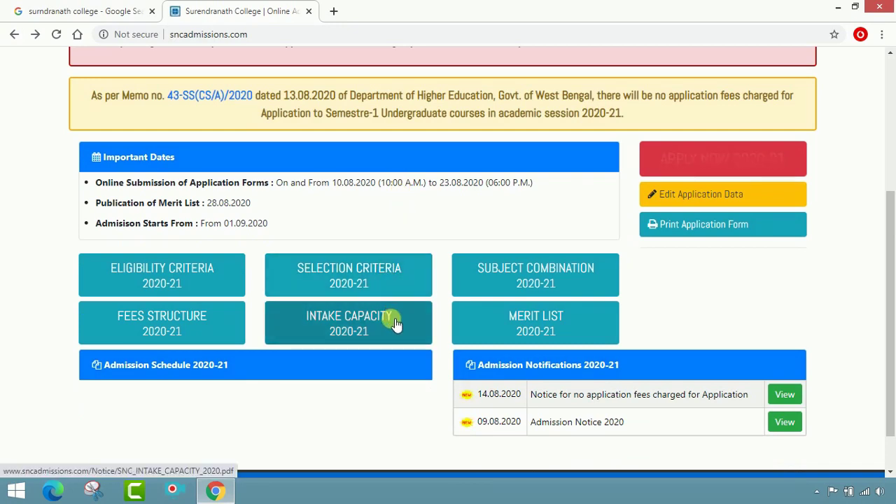
left_click(525, 280)
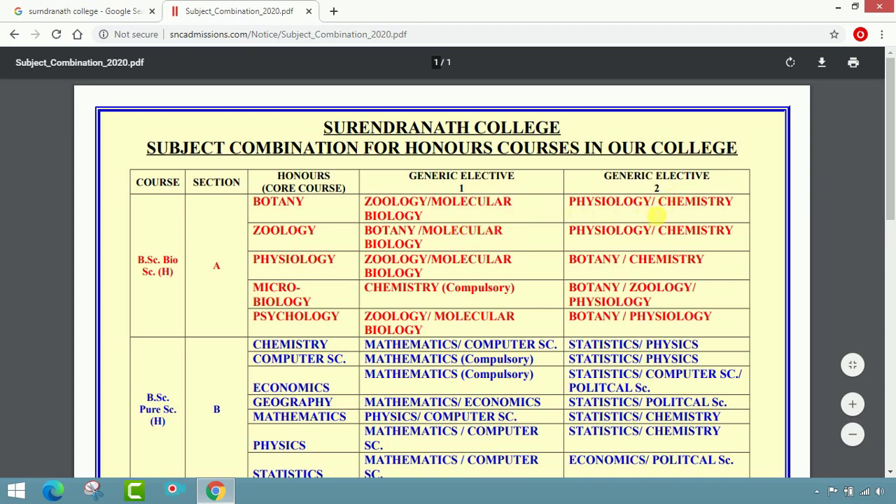
scroll(418, 204, "down", 2)
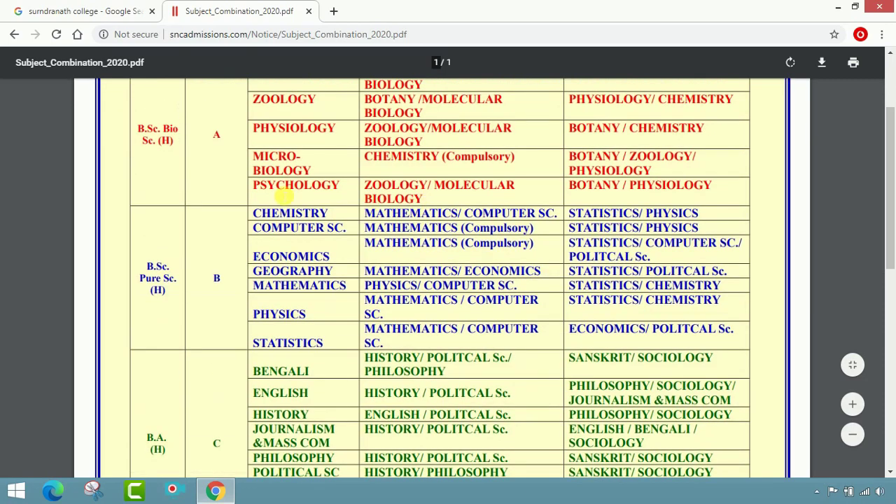
scroll(226, 180, "down", 3)
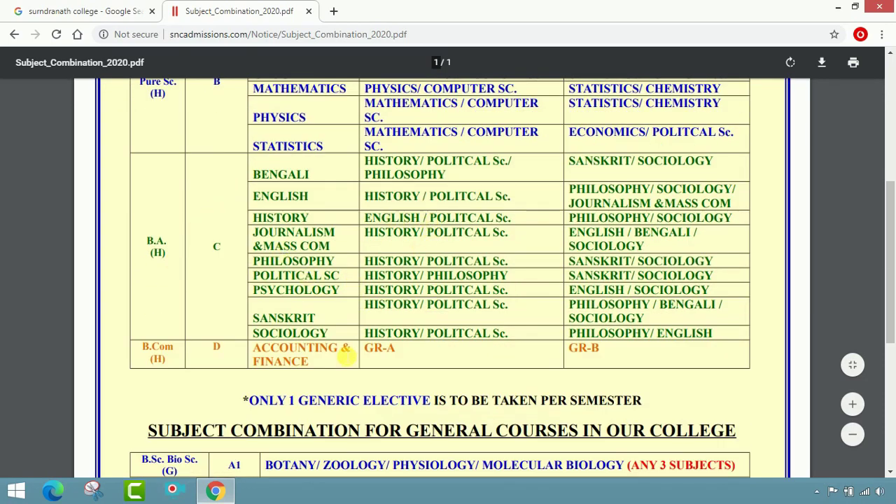
scroll(353, 300, "down", 2)
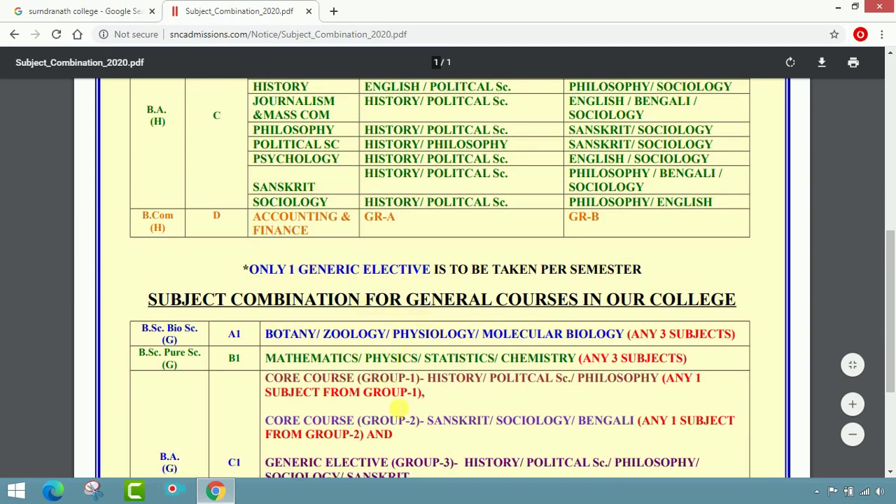
scroll(334, 428, "down", 3)
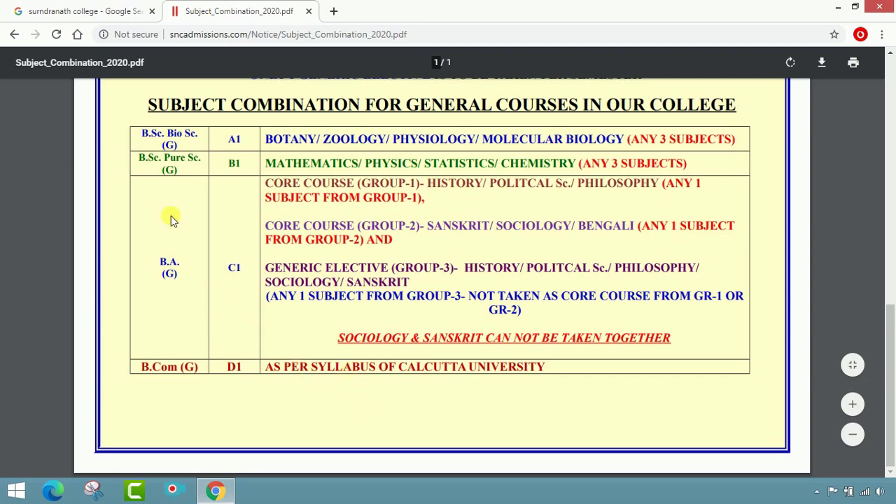
left_click(14, 34)
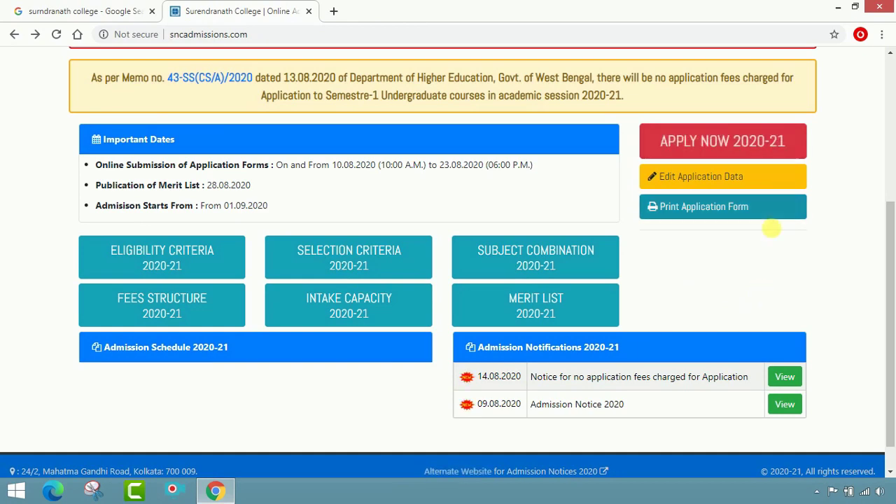
Start the APPLY NOW 2020-21 application and scroll to the New and Existing Applicant sections.
scroll(759, 244, "up", 2)
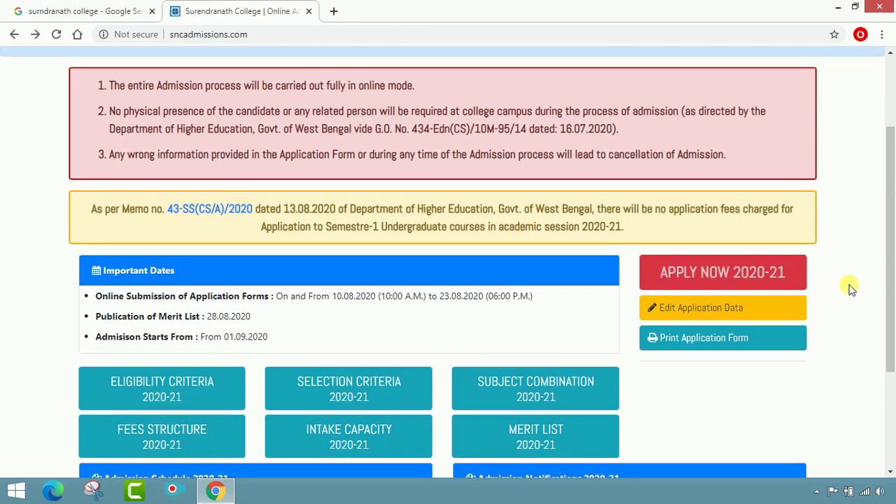
left_click(775, 279)
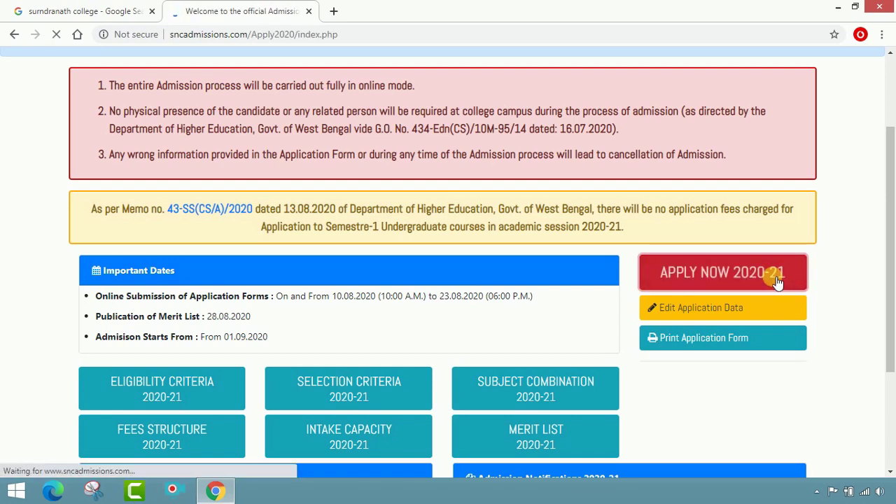
scroll(649, 308, "down", 2)
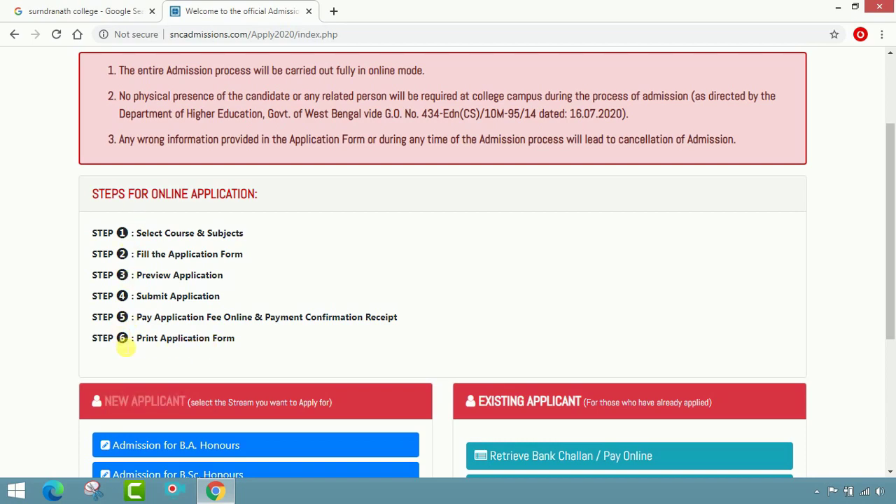
scroll(342, 321, "down", 3)
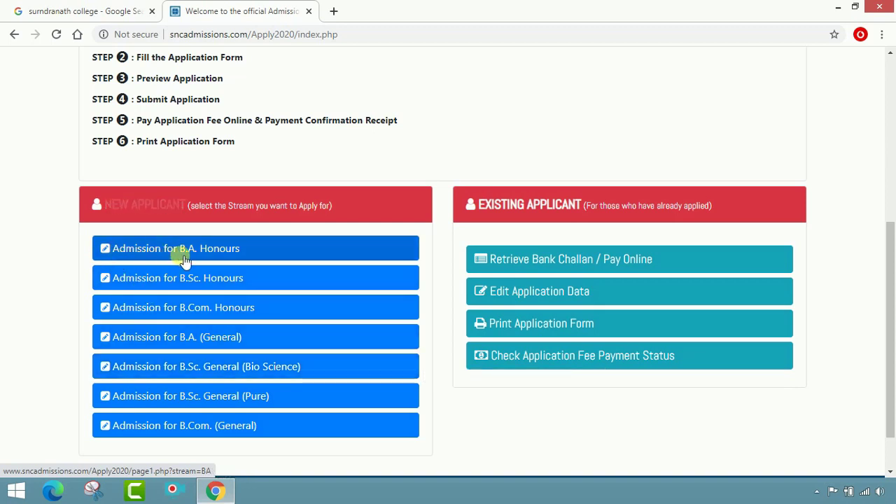
Begin a B.A. Honours application with Philosophy Honours, W.B.C.H.S.E board and ARTS stream.
left_click(238, 251)
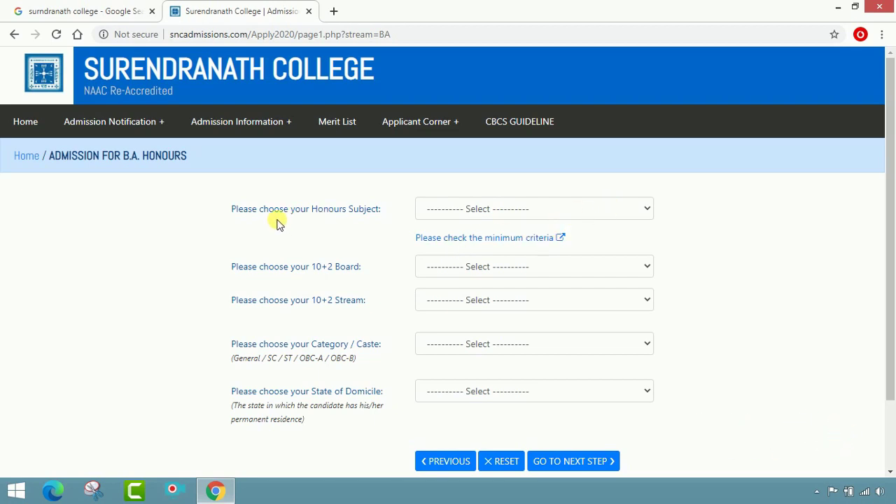
left_click(505, 208)
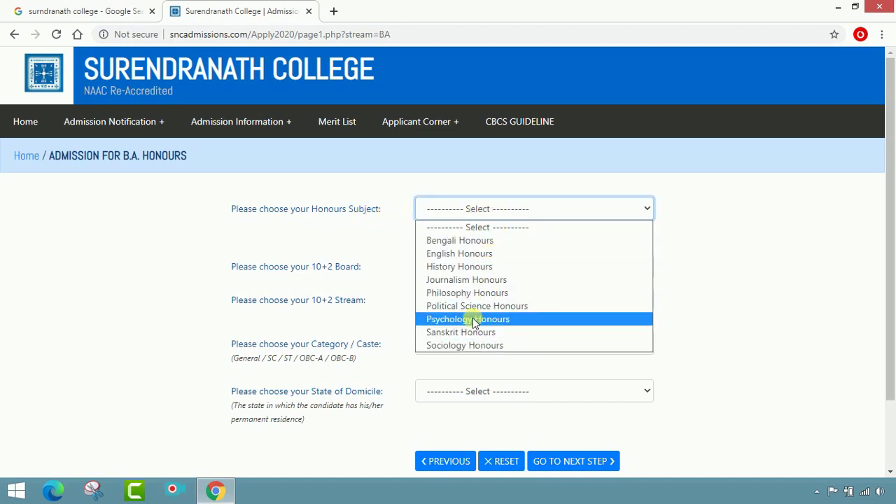
left_click(468, 293)
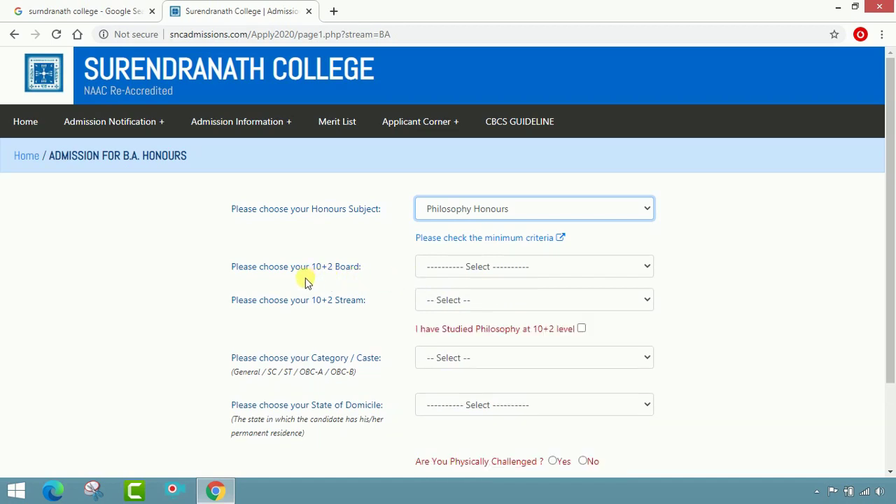
left_click(565, 273)
scroll(560, 140, "down", 1)
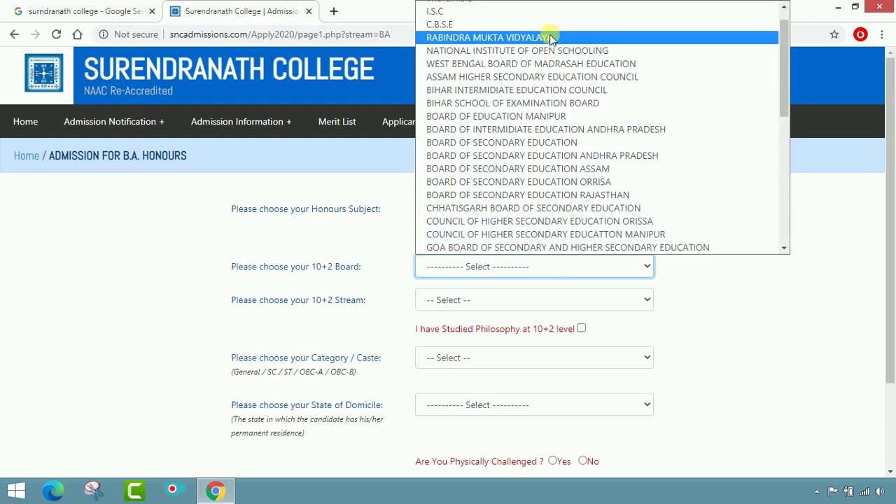
scroll(556, 105, "up", 1)
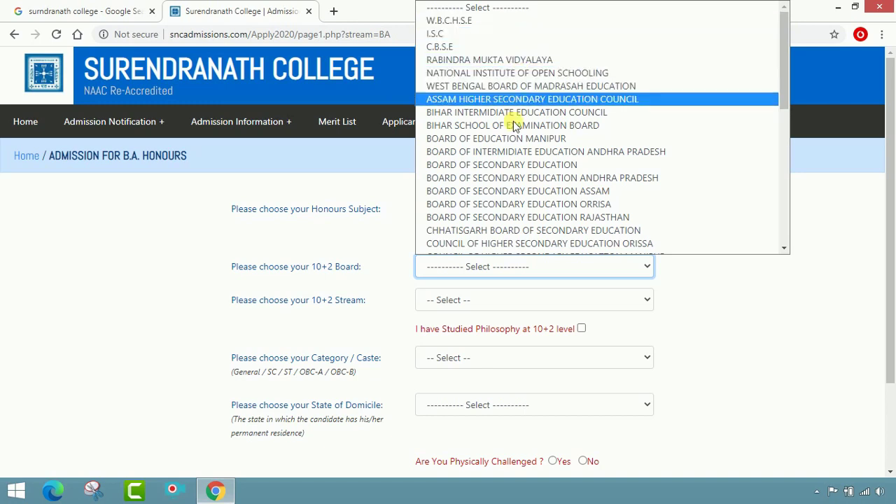
scroll(501, 210, "down", 10)
scroll(506, 206, "up", 10)
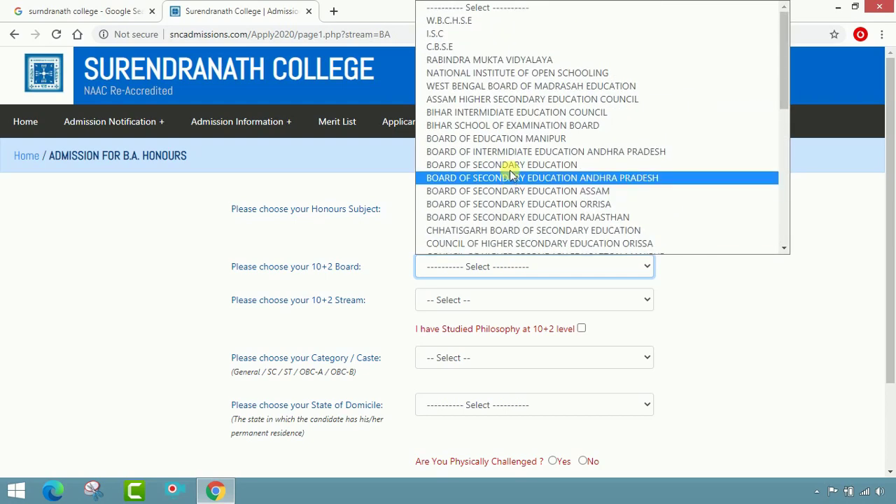
left_click(482, 23)
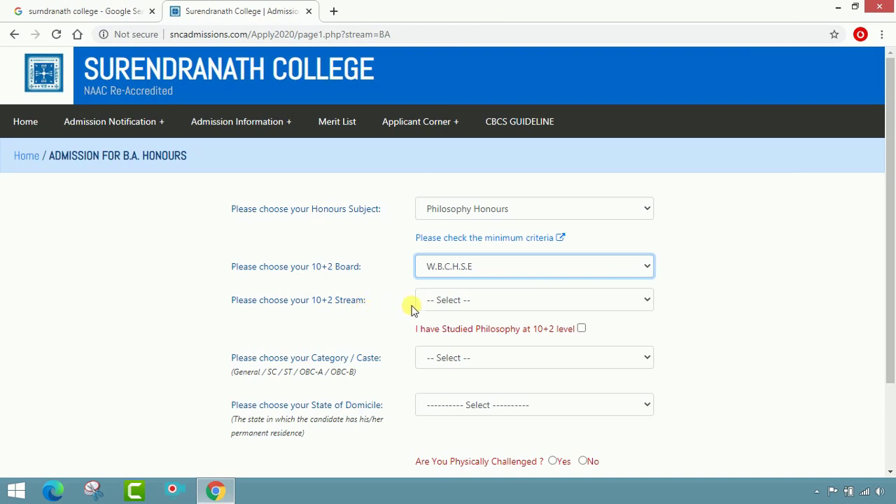
left_click(501, 300)
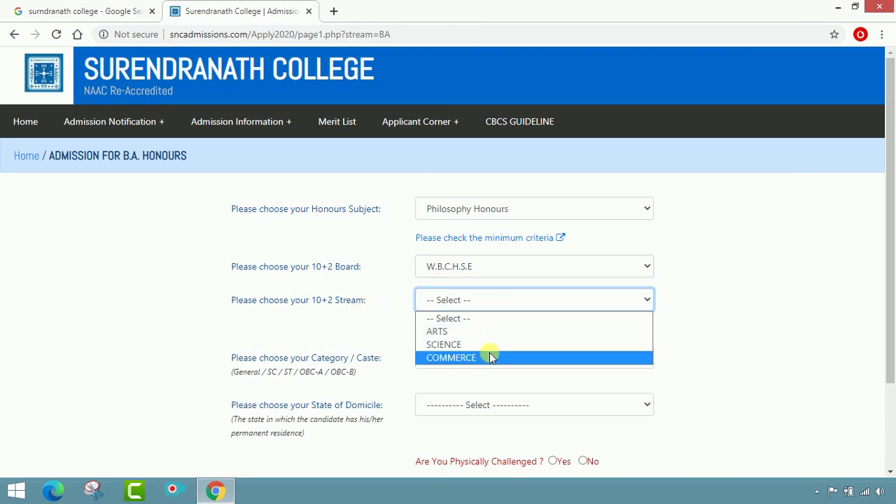
left_click(490, 333)
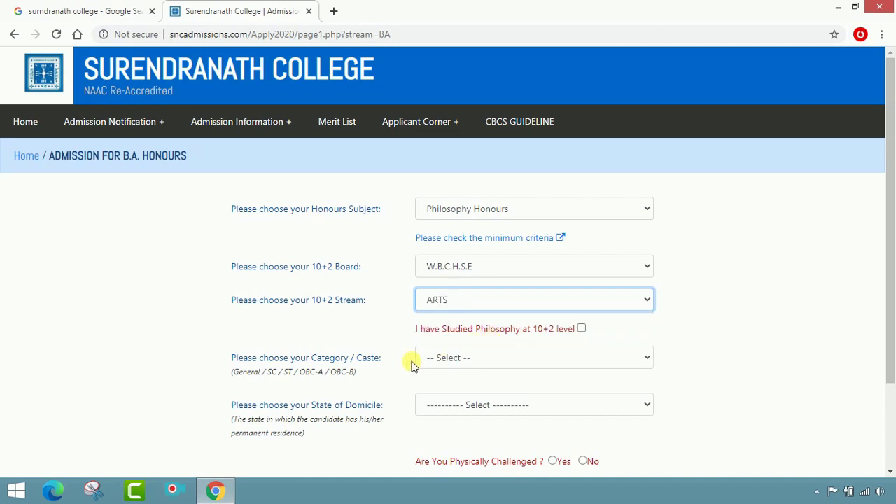
Tick Studied Philosophy, choose GENERAL, West Bengal, not physically challenged, and continue.
scroll(410, 362, "down", 2)
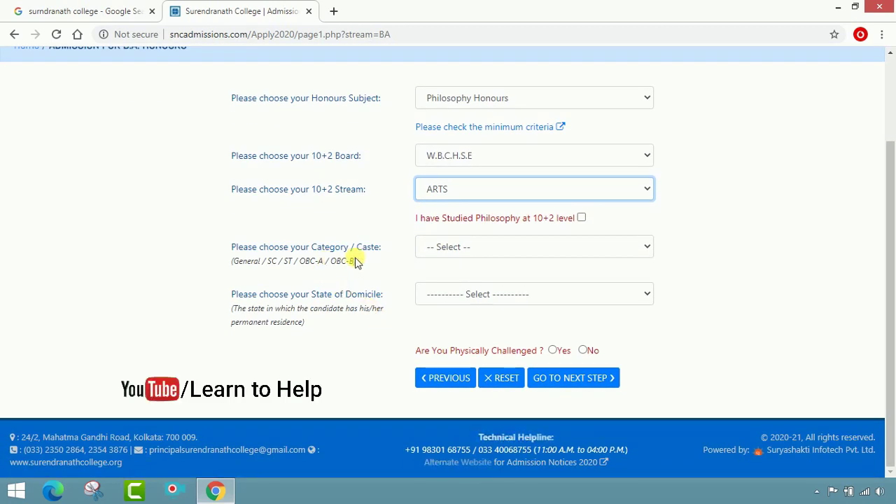
left_click(582, 252)
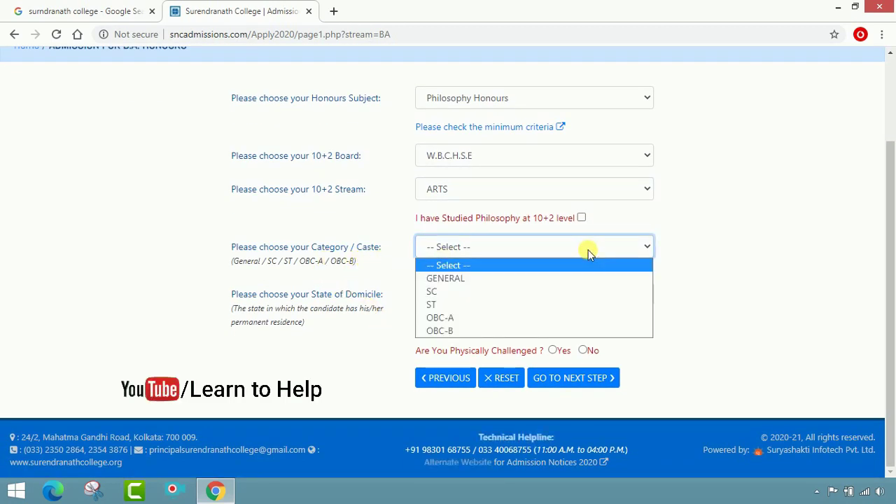
left_click(763, 250)
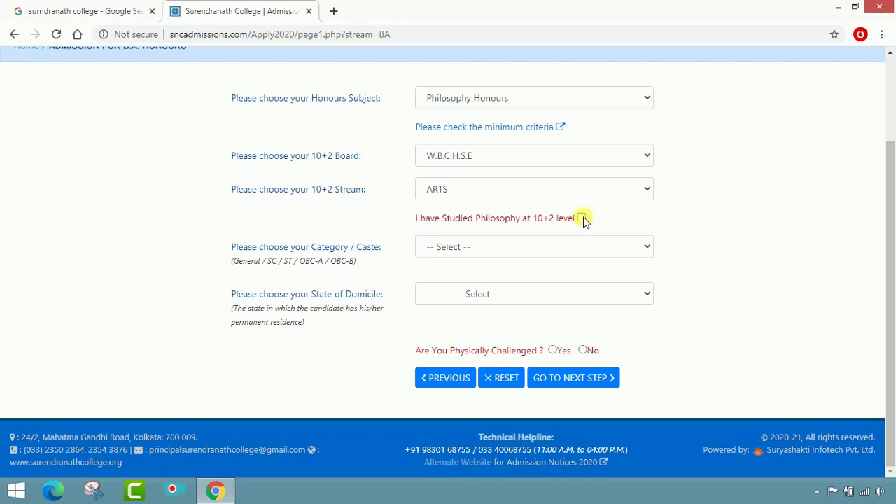
left_click(581, 218)
left_click(544, 247)
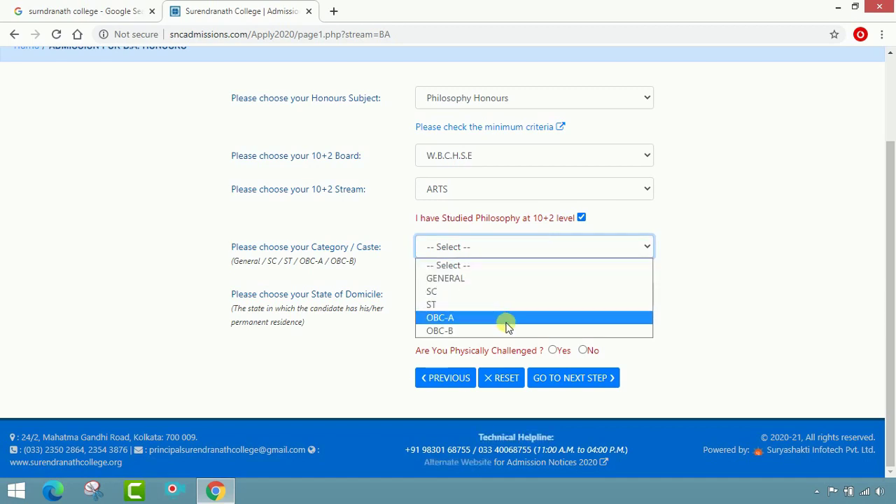
left_click(501, 280)
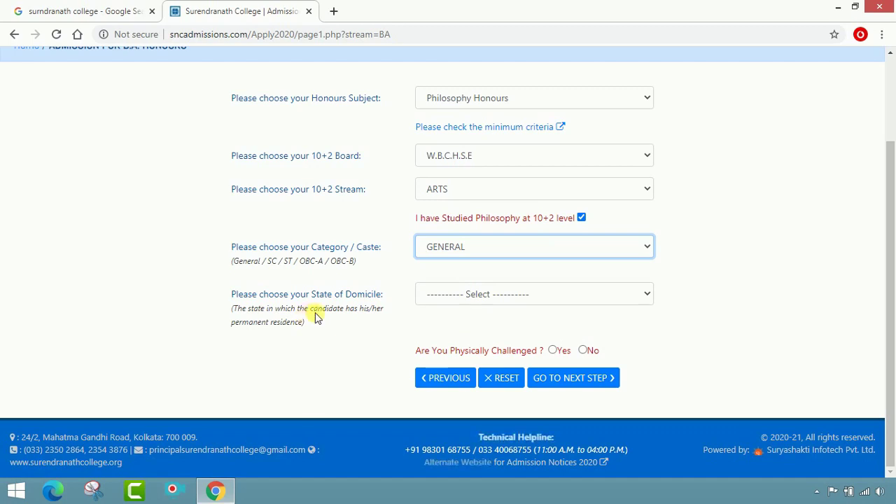
left_click(645, 296)
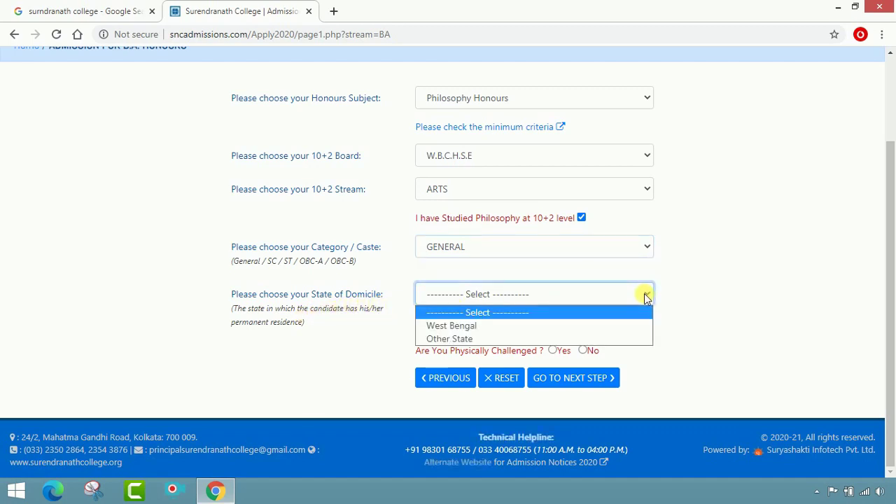
left_click(607, 329)
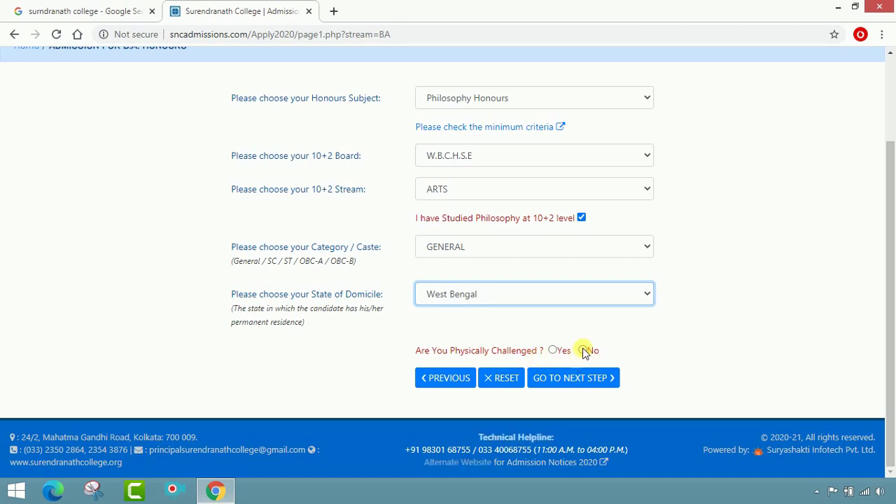
left_click(583, 351)
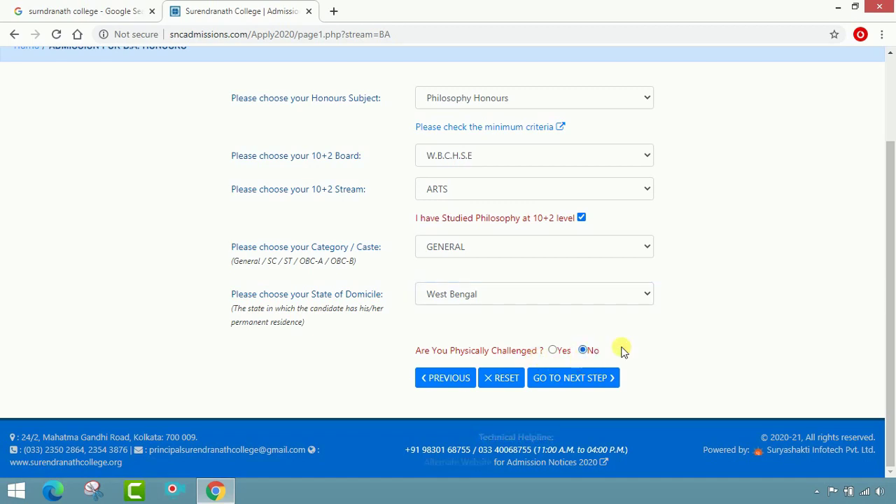
left_click(579, 381)
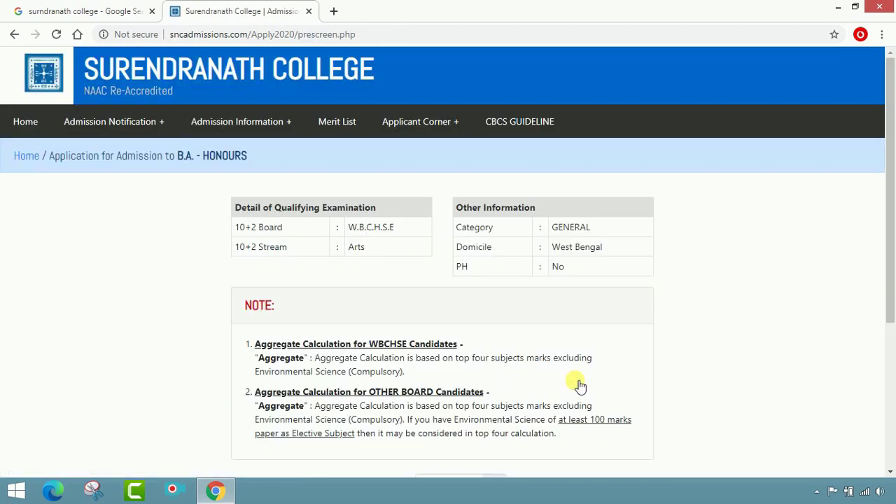
Scroll down the loaded marks page to the Mention Aggregate and Philosophy Marks fields.
scroll(430, 308, "down", 1)
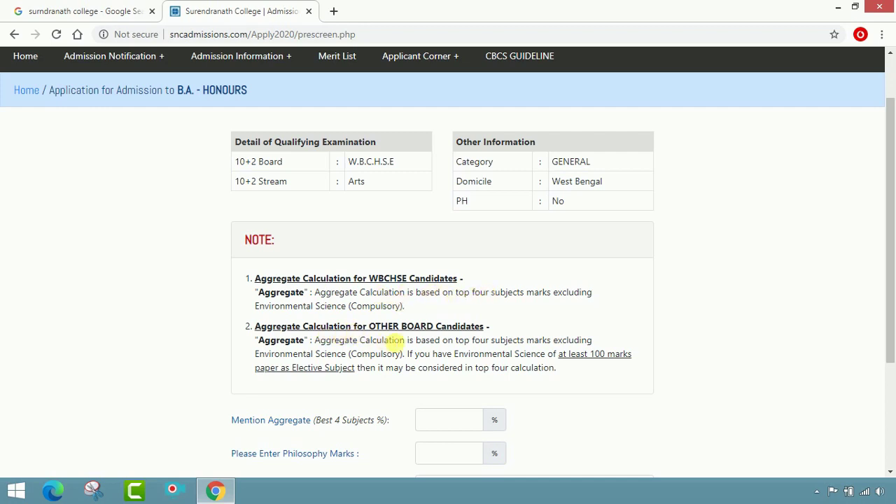
scroll(406, 296, "down", 3)
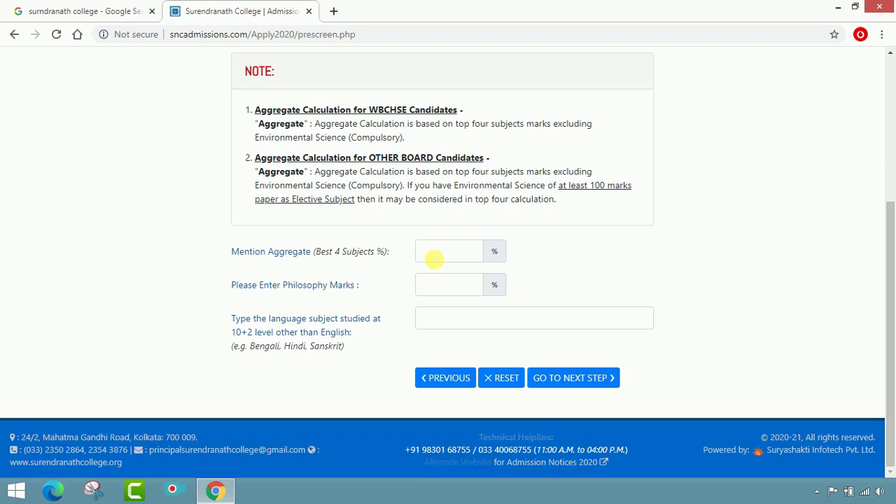
Enter aggregate 80.25%, Philosophy marks 81 and second language BENGALI, then go to the next step.
left_click(434, 259)
type("321")
left_click_drag(434, 259, 413, 265)
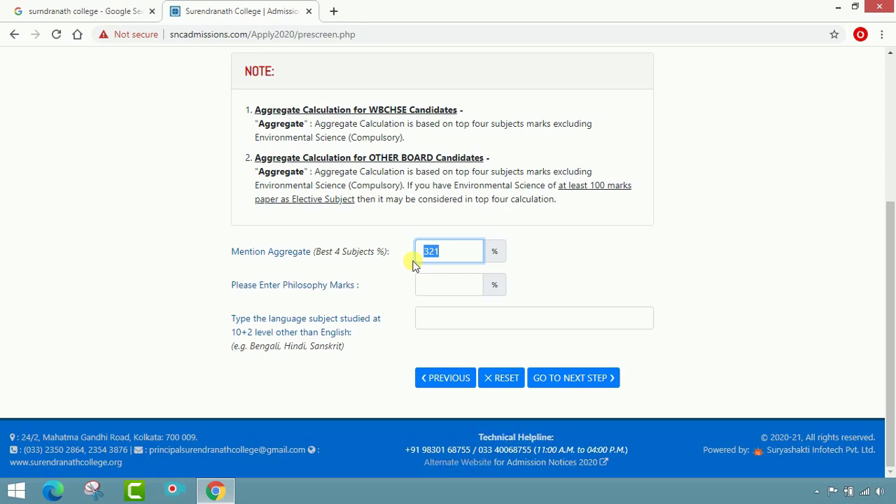
type("80.25")
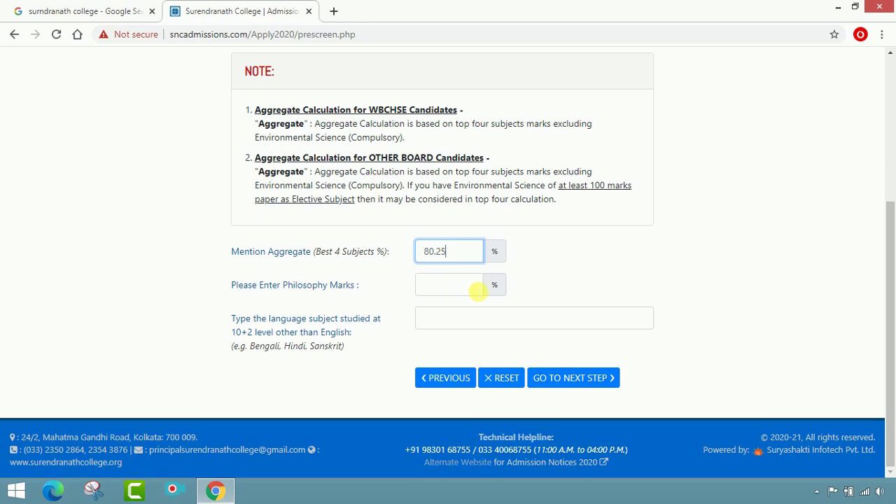
left_click(476, 289)
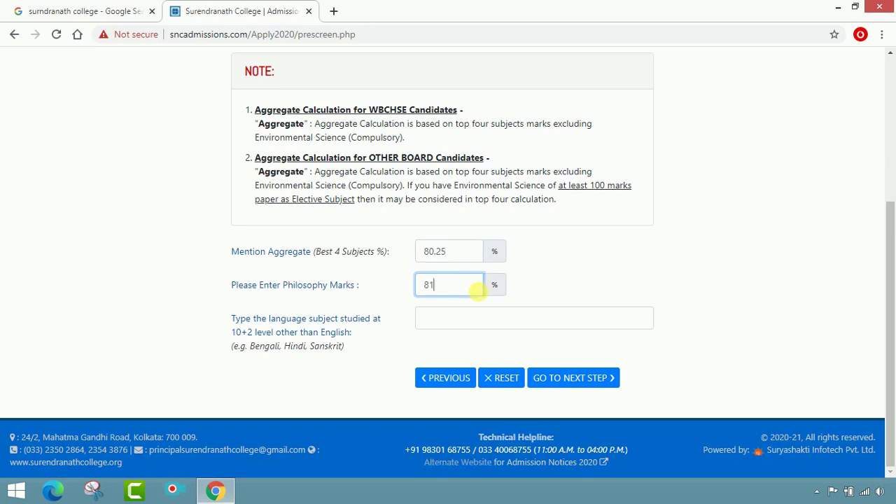
type("81")
left_click(566, 287)
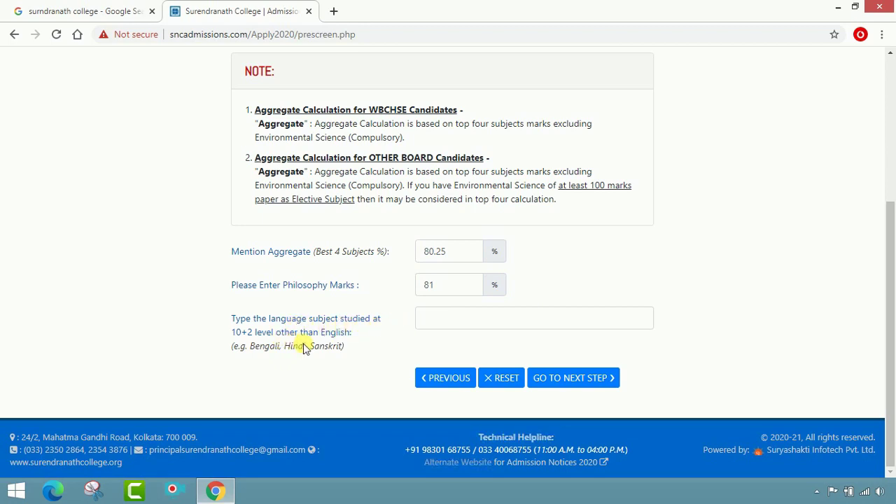
left_click(454, 326)
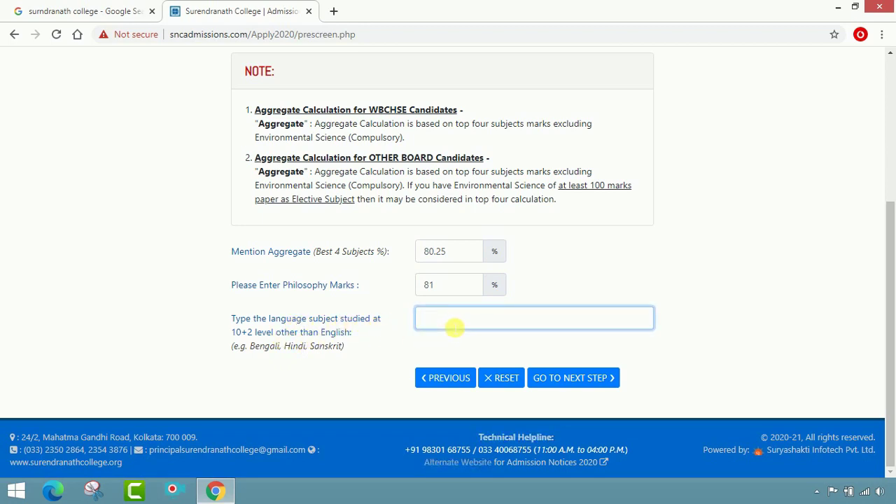
type("BENGALI")
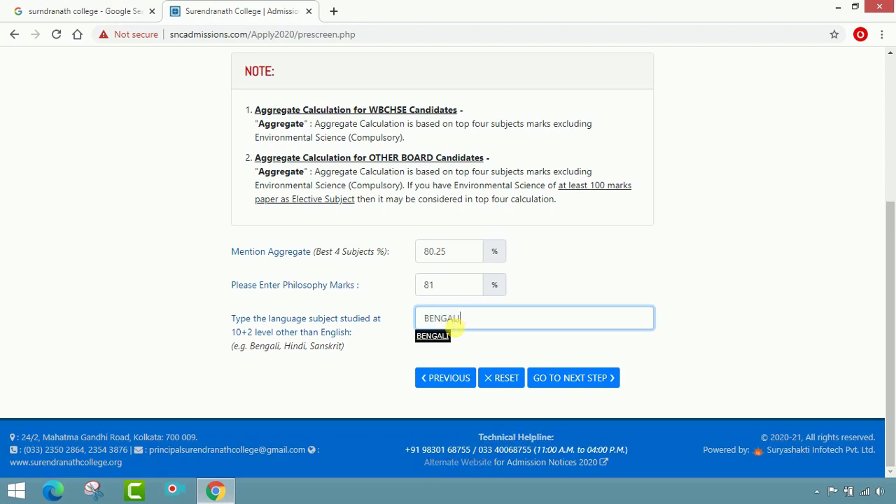
left_click(568, 379)
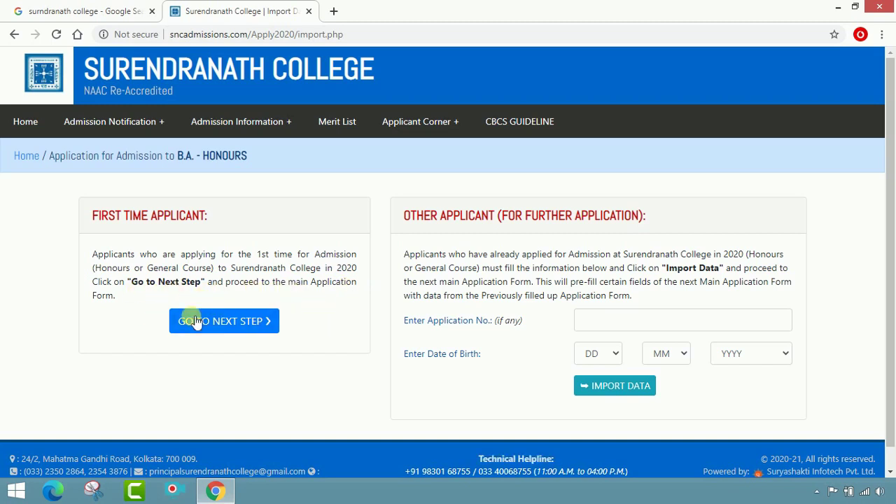
left_click(224, 322)
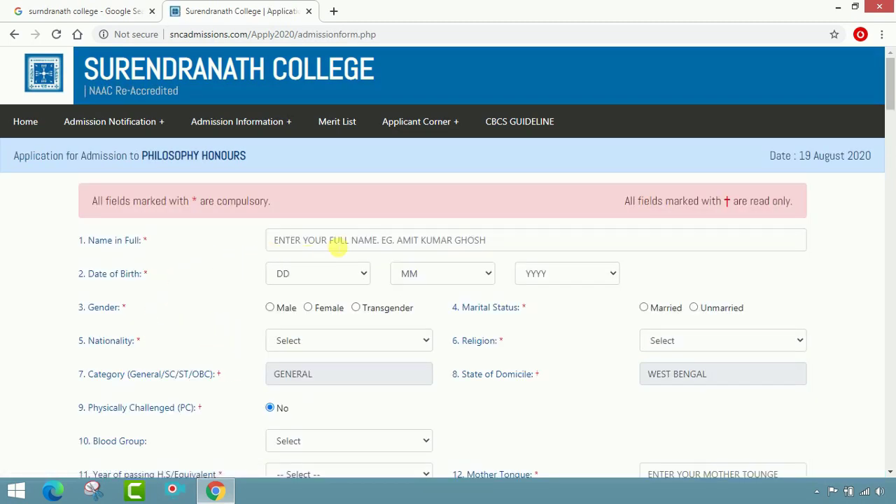
left_click(338, 245)
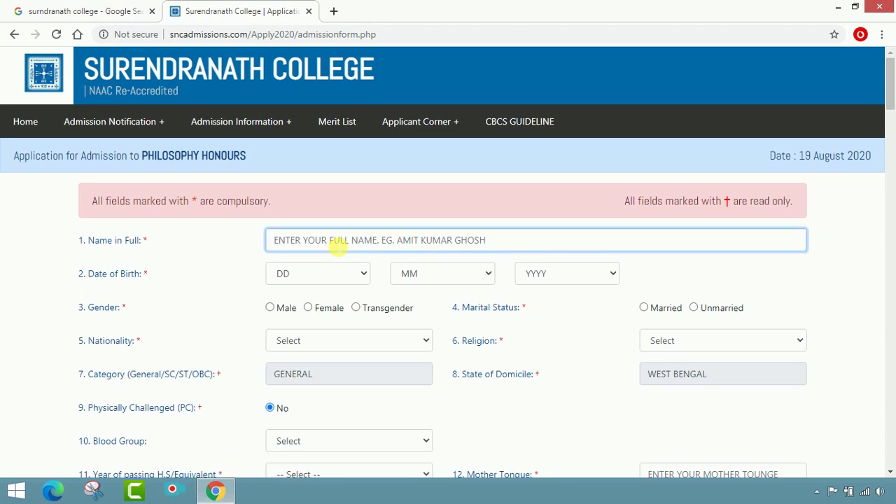
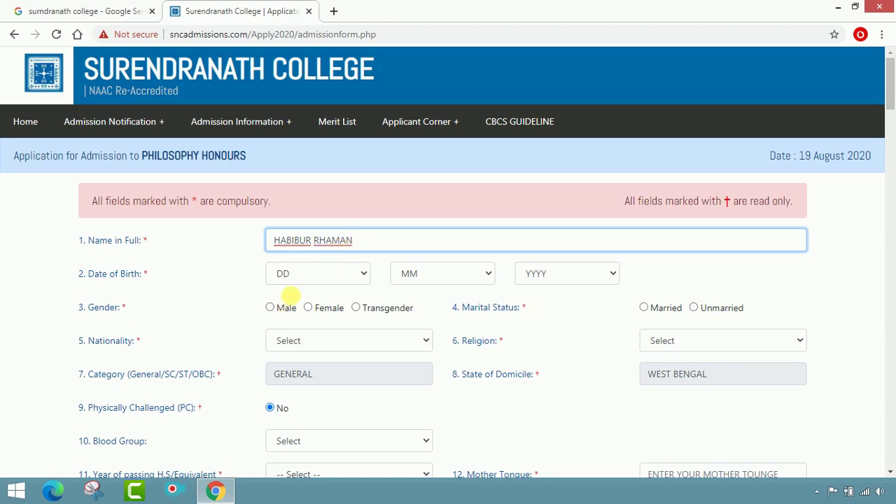
left_click(310, 274)
left_click(310, 217)
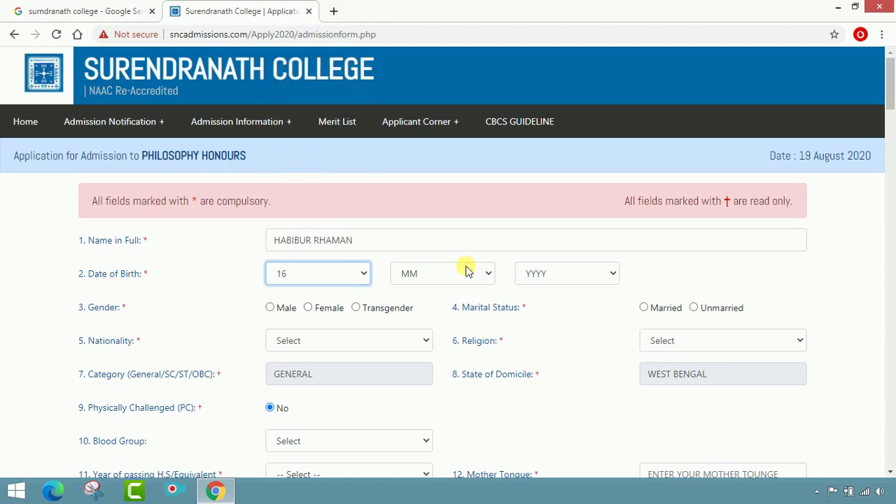
left_click(467, 274)
left_click(450, 436)
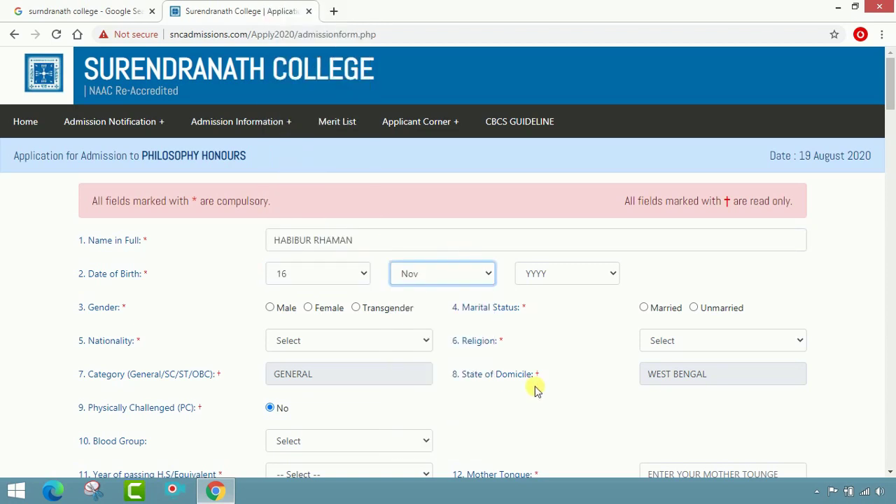
left_click(600, 275)
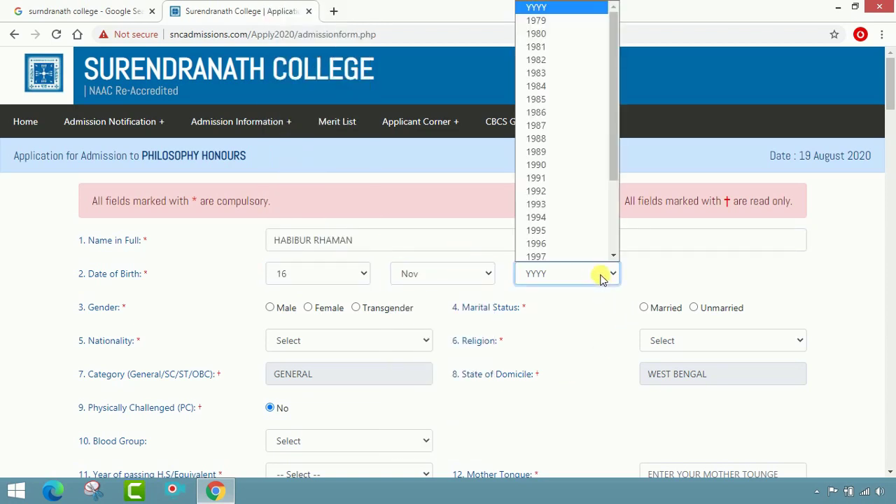
scroll(591, 220, "down", 3)
left_click(580, 220)
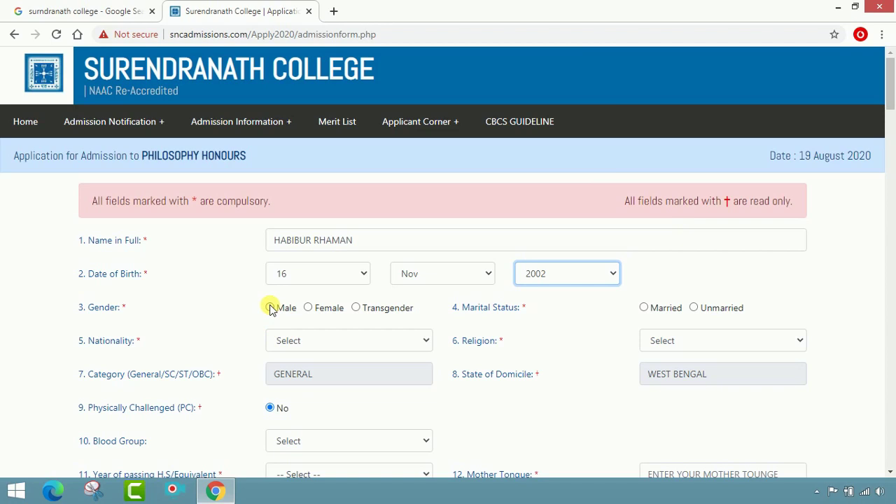
Set gender Male, marital status Unmarried, nationality INDIAN and religion ISLAM.
left_click(271, 308)
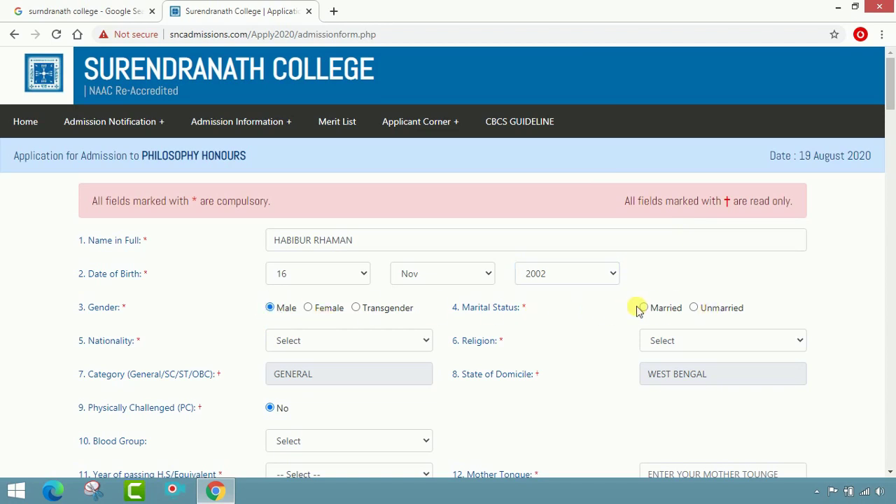
left_click(695, 309)
left_click(424, 338)
left_click(369, 372)
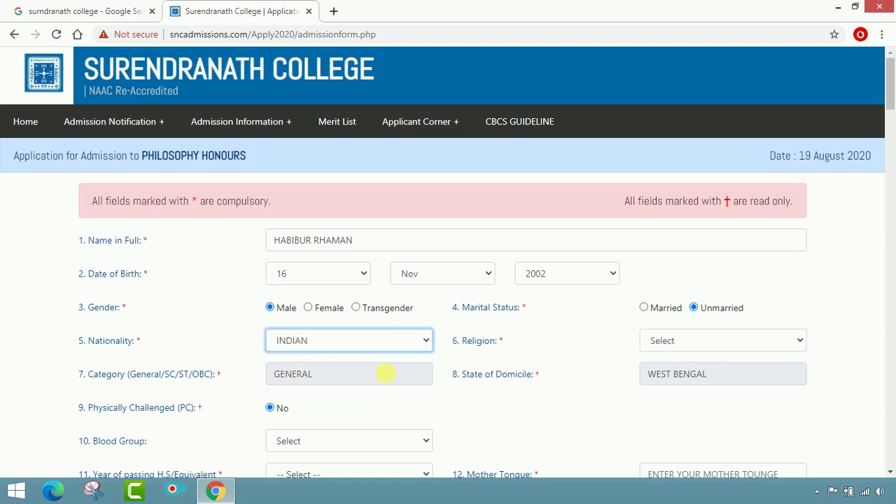
left_click(724, 340)
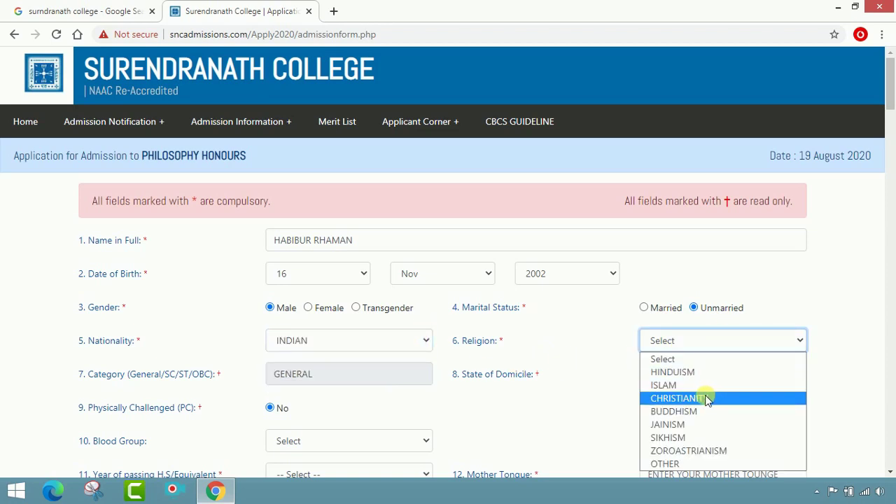
left_click(702, 385)
scroll(575, 379, "down", 1)
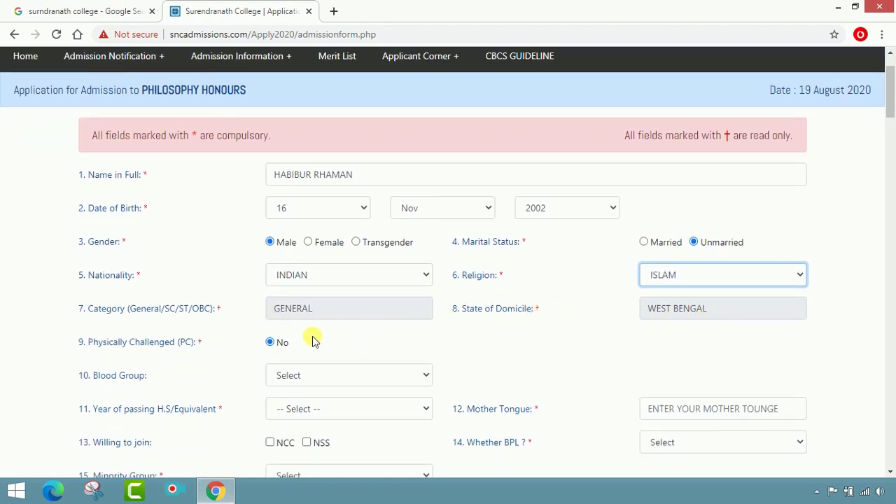
Set blood group B+, H.S. passing year 2020 and mother tongue BENGALI.
scroll(419, 329, "down", 1)
left_click(394, 311)
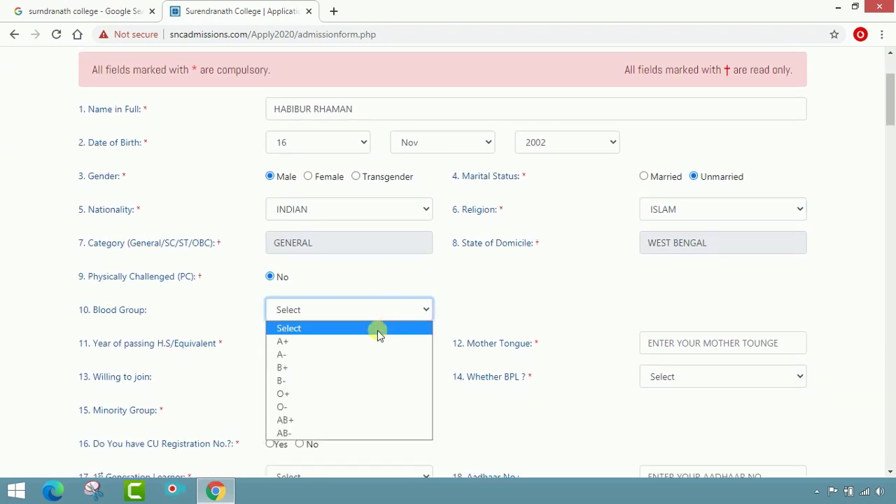
left_click(352, 365)
scroll(596, 282, "down", 1)
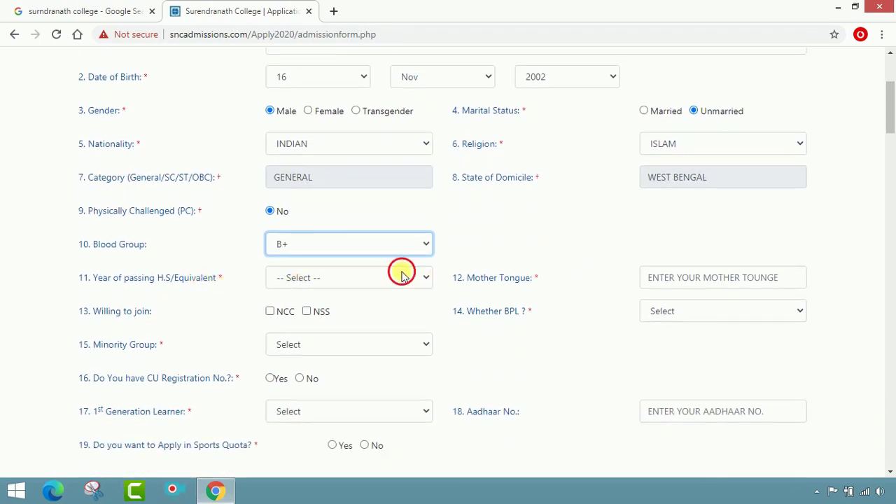
left_click(396, 281)
left_click(374, 306)
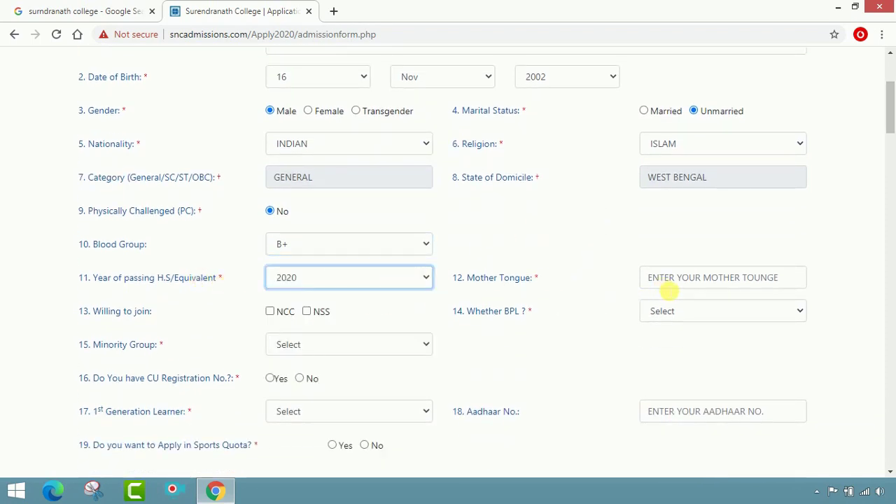
left_click(692, 278)
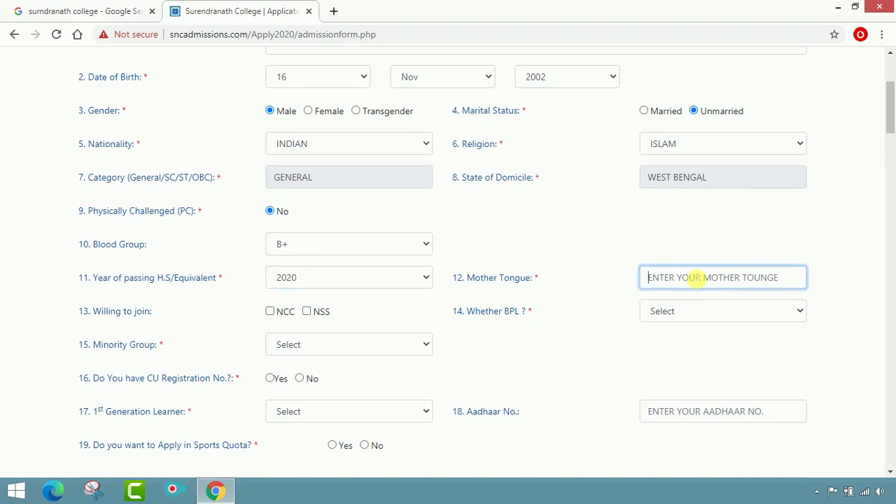
type("BENGALI")
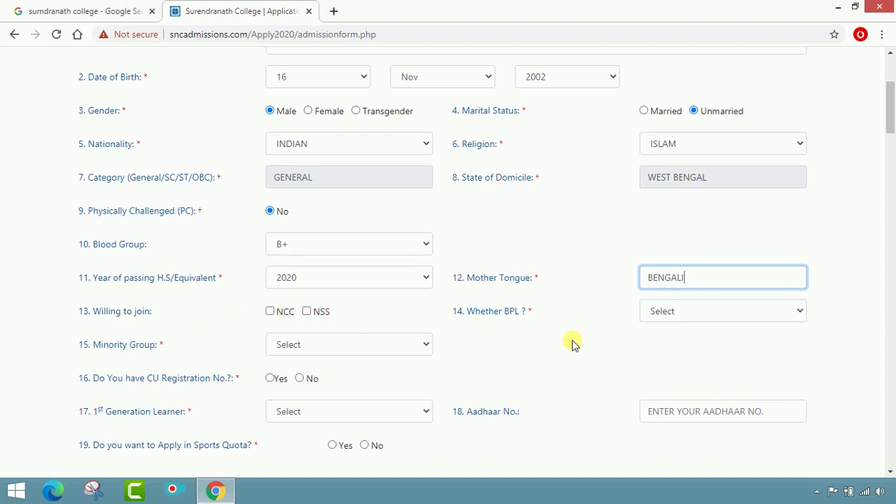
Answer No for BPL status and Yes for minority group.
left_click(719, 310)
left_click(696, 357)
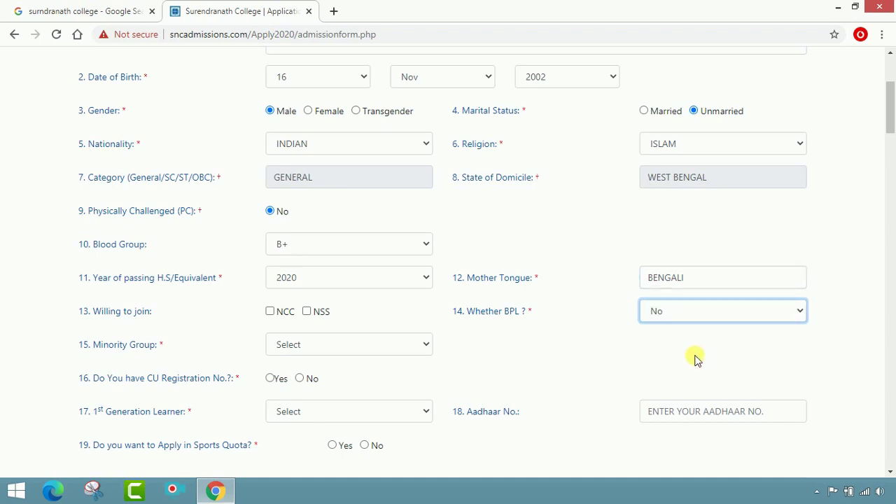
left_click(403, 350)
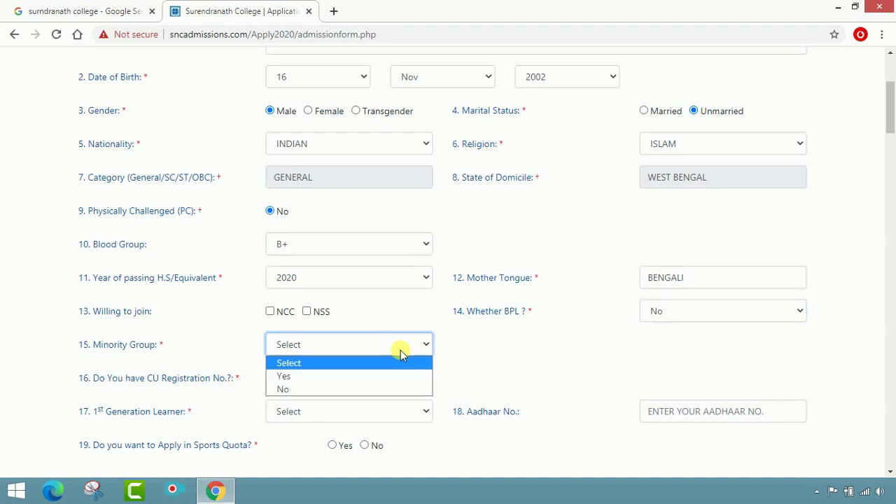
left_click(390, 376)
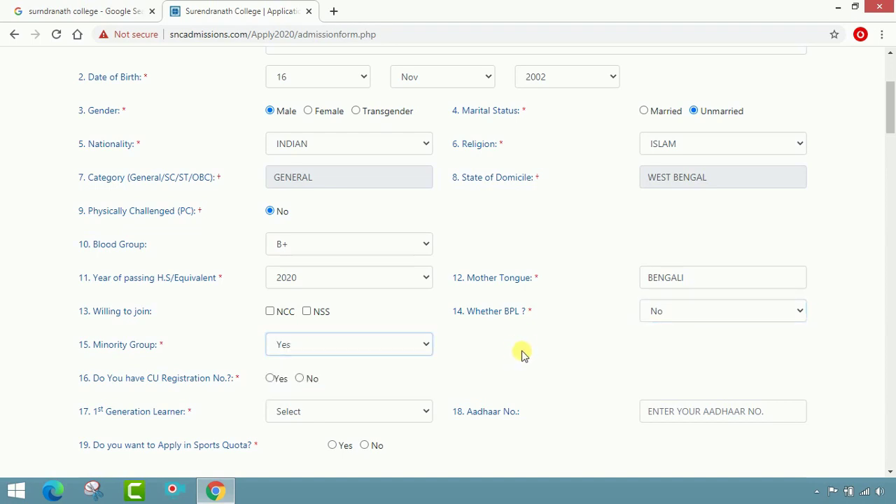
scroll(252, 385, "down", 2)
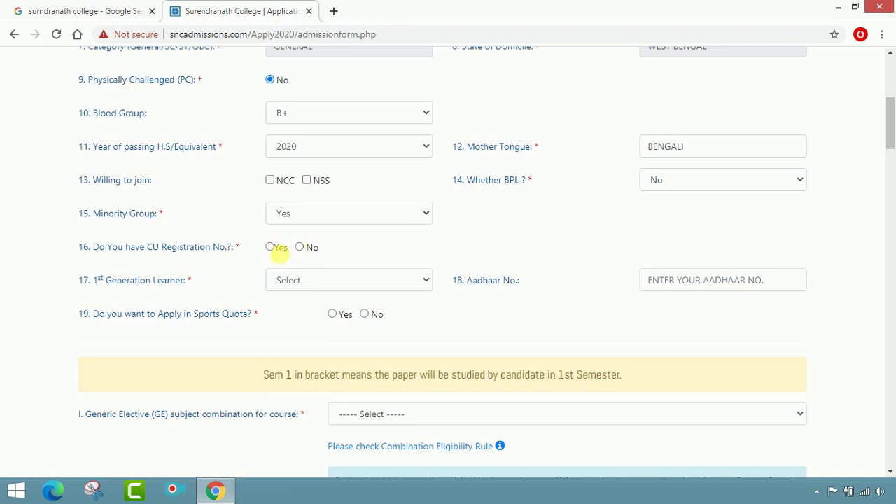
Set question 16 CU registration, 1st Generation Learner and Sports Quota all to No.
left_click(300, 247)
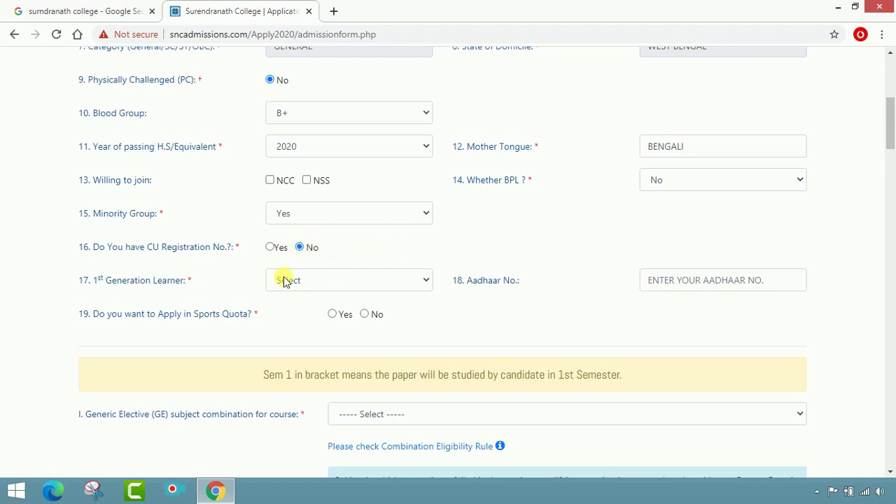
left_click(409, 280)
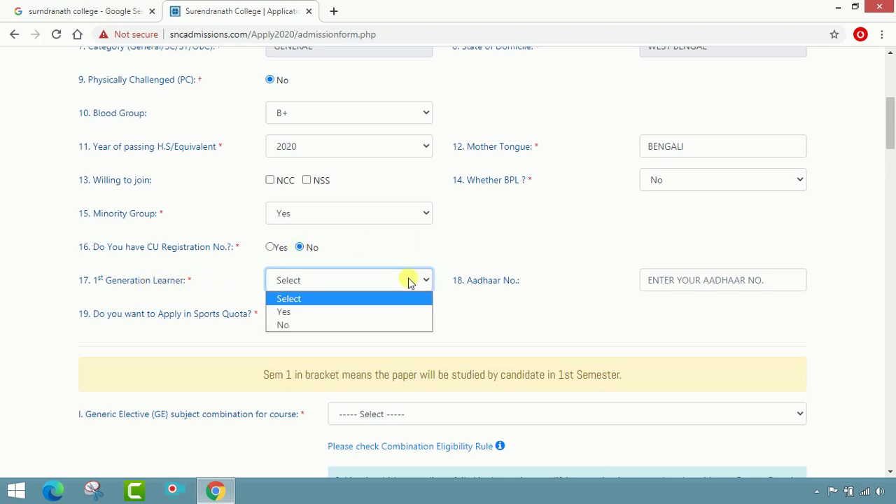
left_click(374, 324)
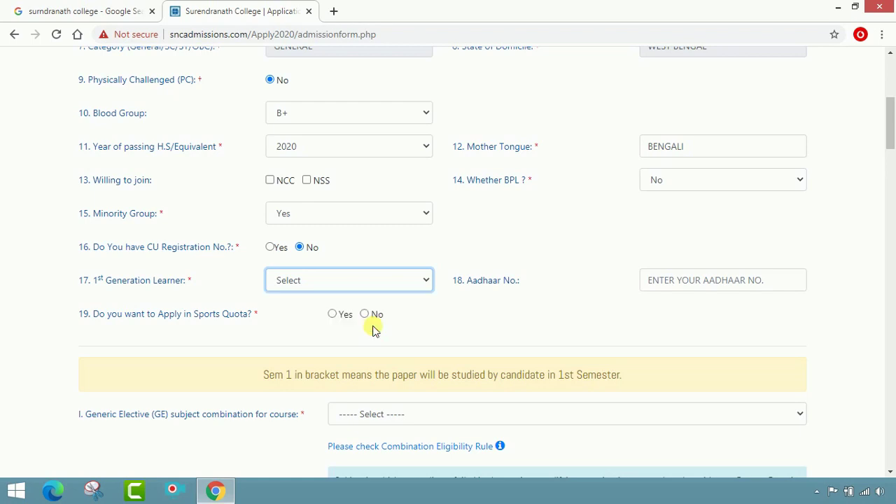
left_click(702, 281)
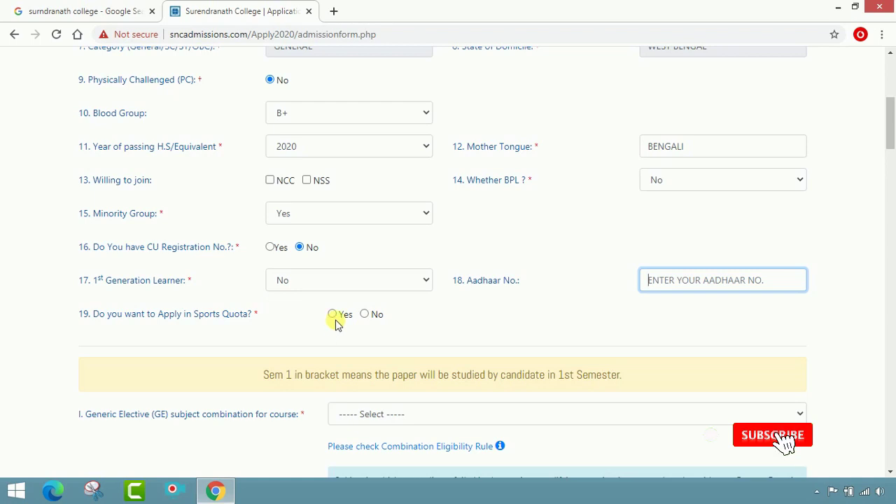
left_click(364, 314)
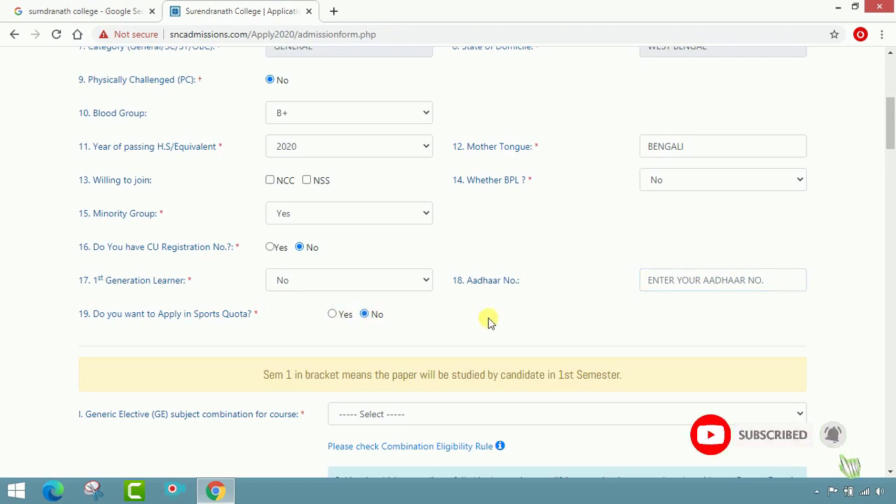
scroll(493, 321, "down", 2)
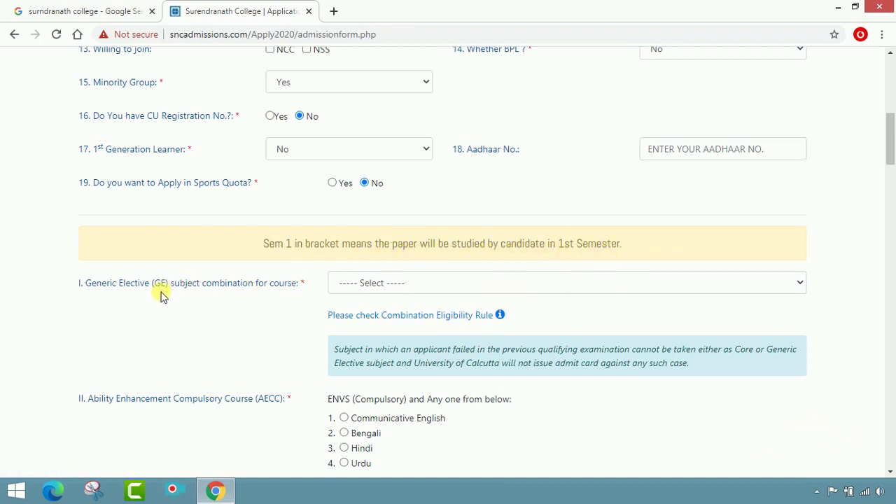
Choose History (Sem 1) & Sociology as GE, Communicative English for AECC, and No for add-on courses.
left_click(465, 283)
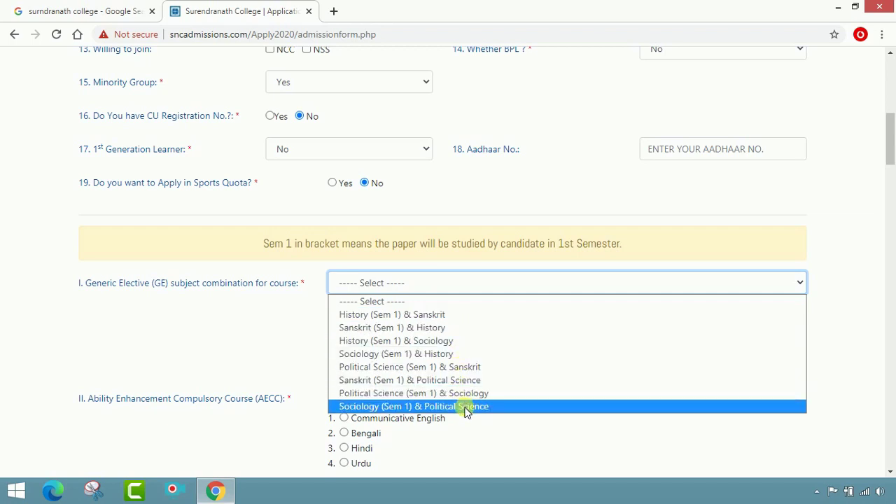
left_click(441, 343)
scroll(658, 329, "down", 1)
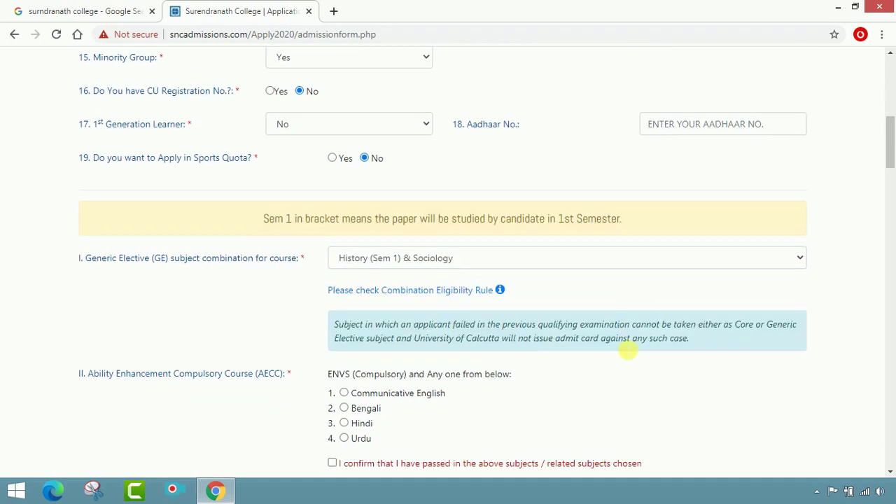
scroll(627, 352, "down", 2)
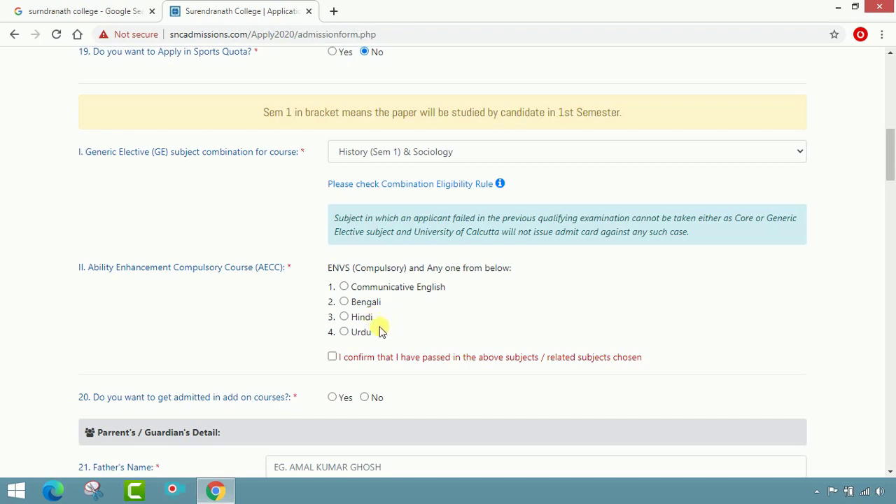
left_click(344, 287)
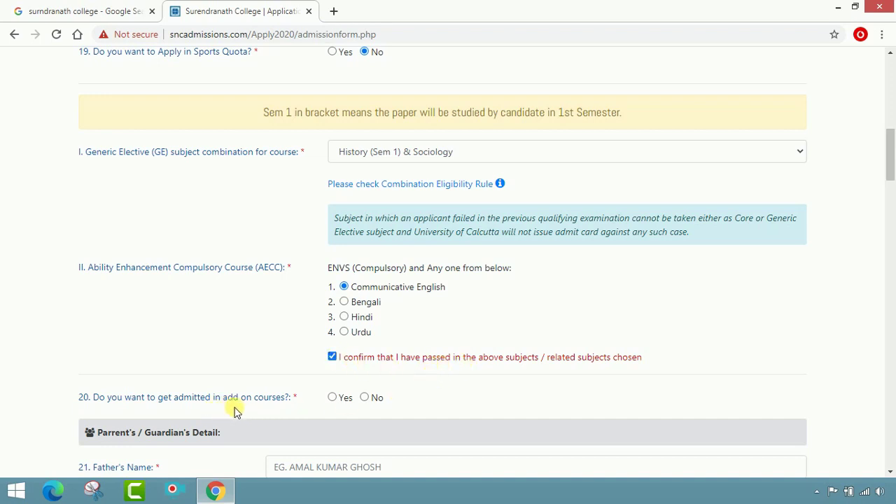
scroll(322, 409, "down", 1)
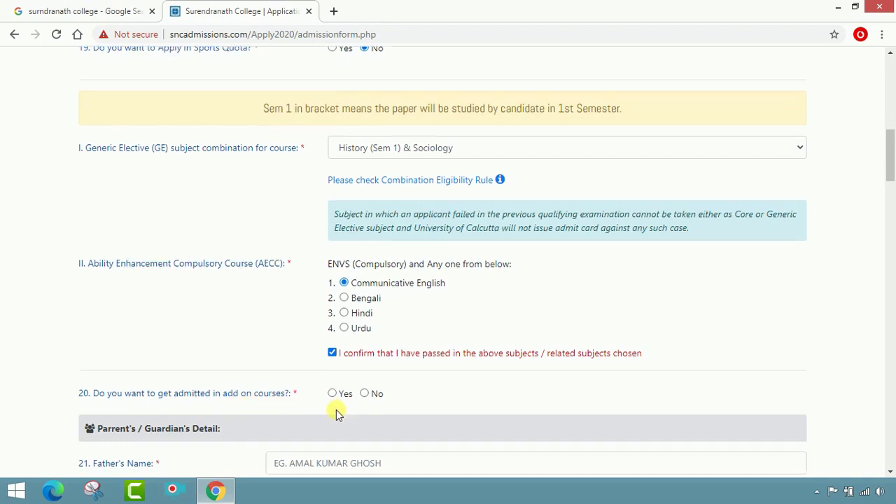
left_click(371, 332)
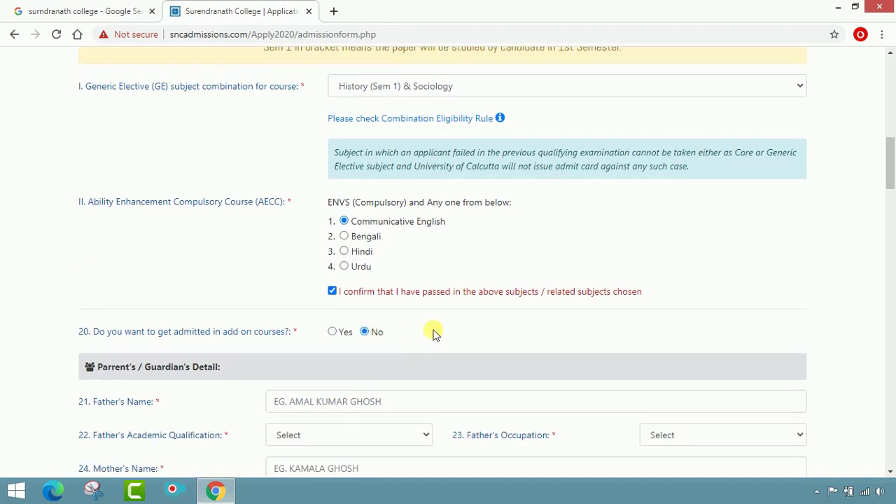
Enter the father's name, with qualification XII and occupation BUSINESS.
scroll(366, 336, "down", 2)
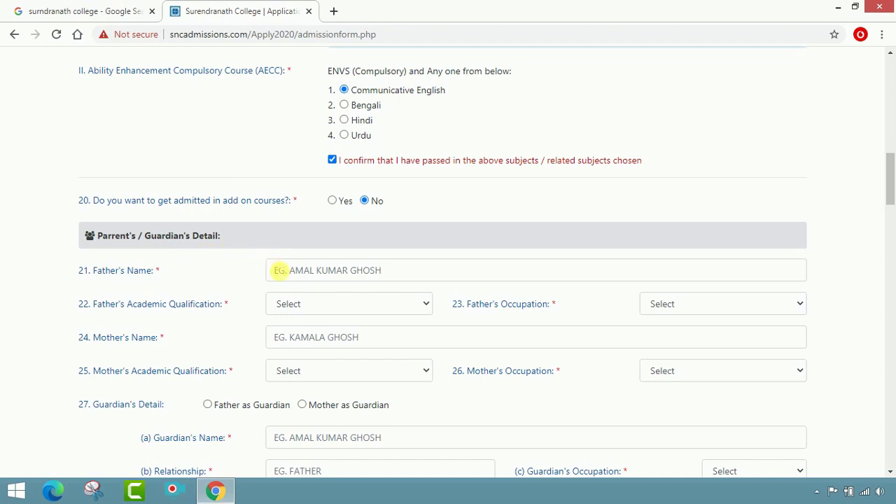
left_click(316, 278)
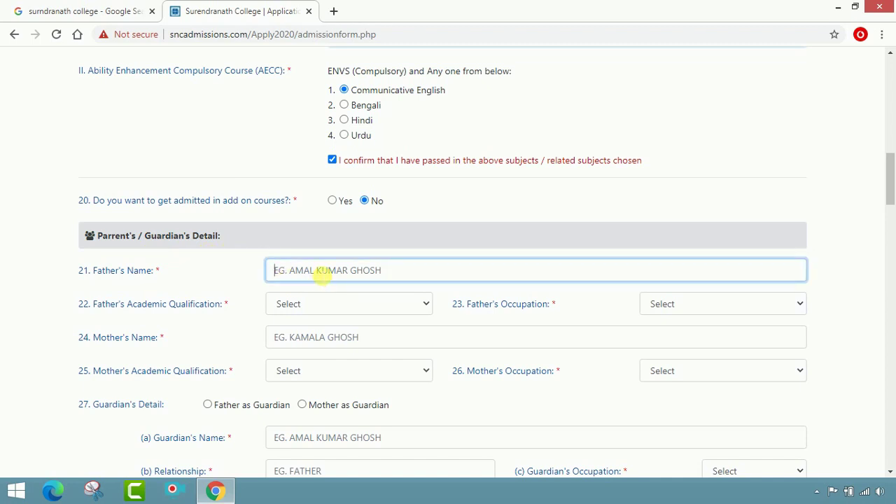
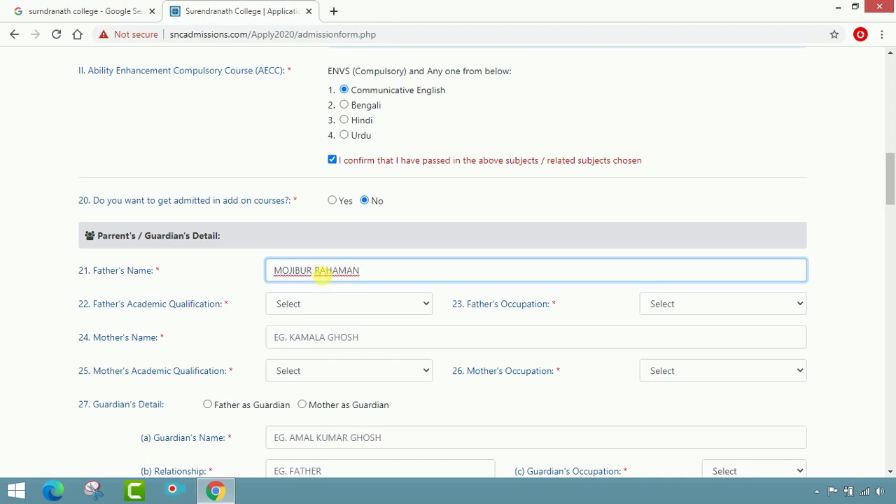
left_click(331, 298)
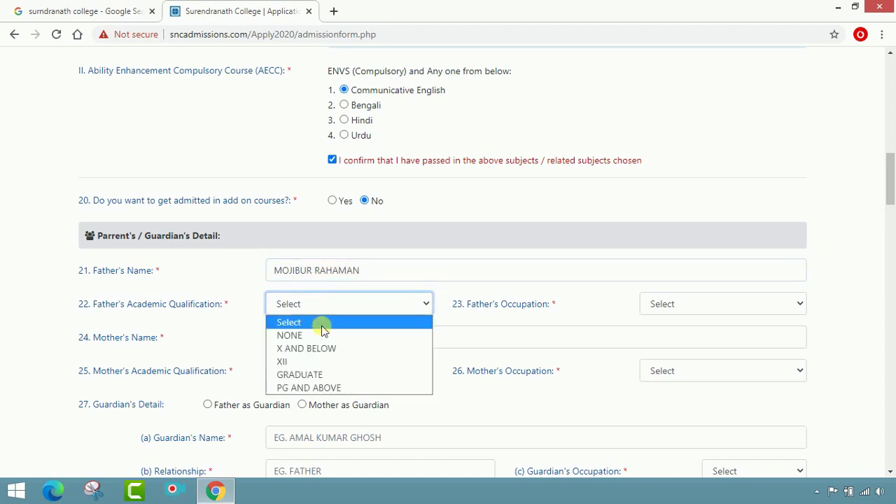
left_click(320, 360)
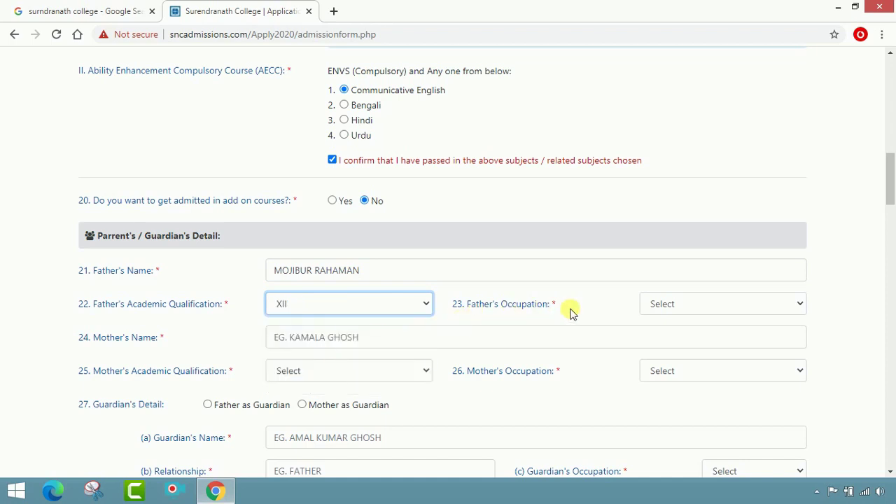
left_click(707, 305)
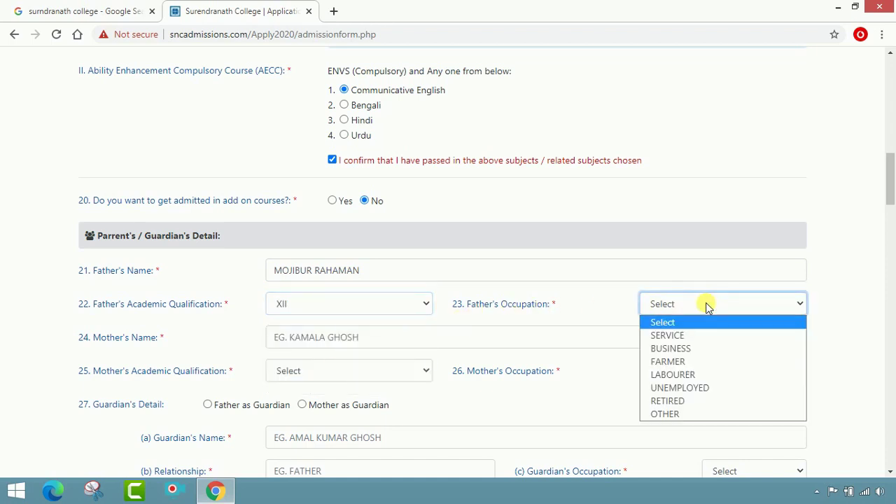
left_click(706, 348)
Enter the mother's name, with qualification GRADUATE and occupation HOUSEWIFE.
left_click(351, 342)
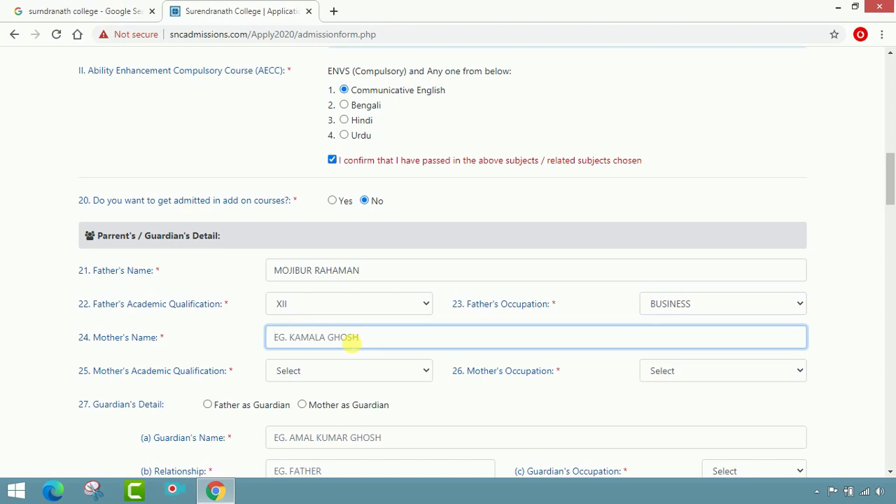
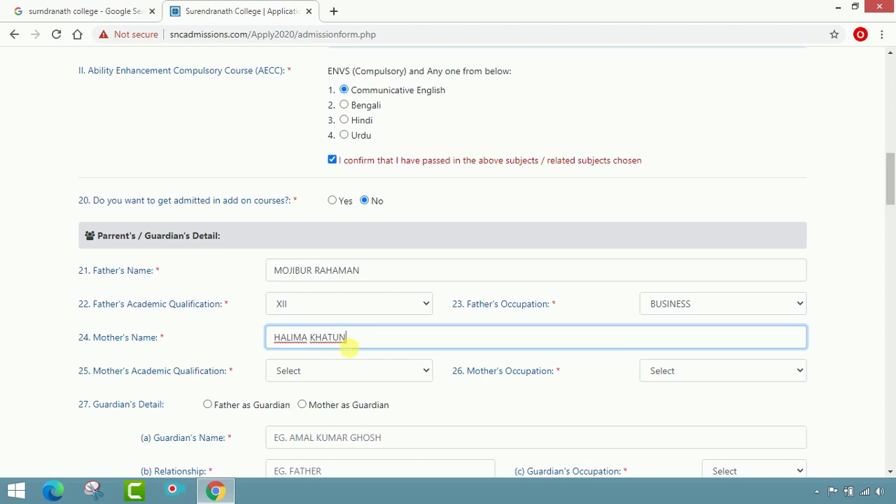
left_click(330, 371)
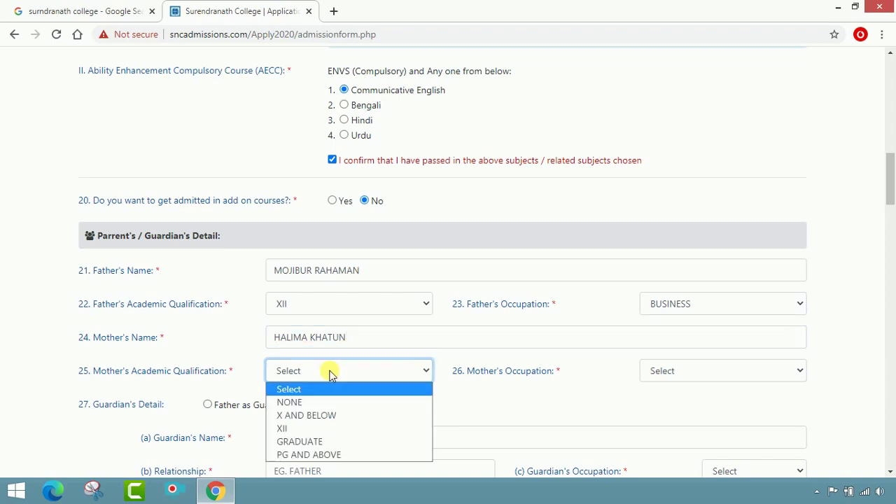
left_click(316, 441)
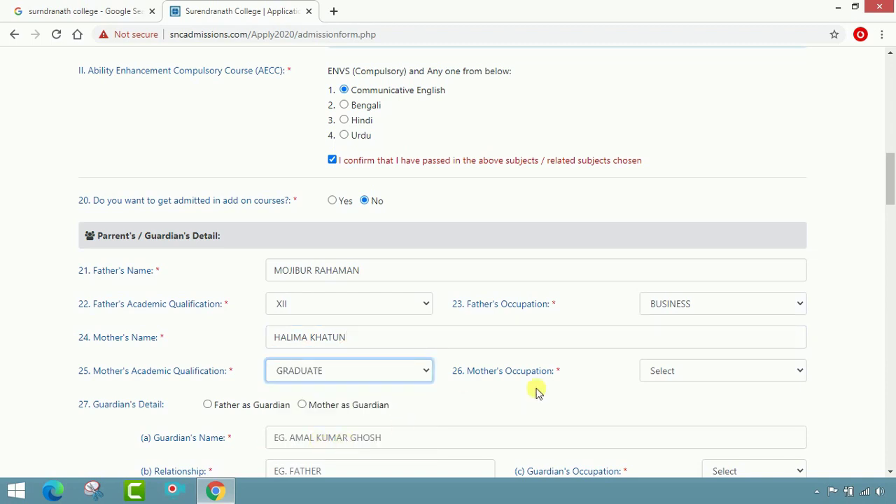
left_click(692, 372)
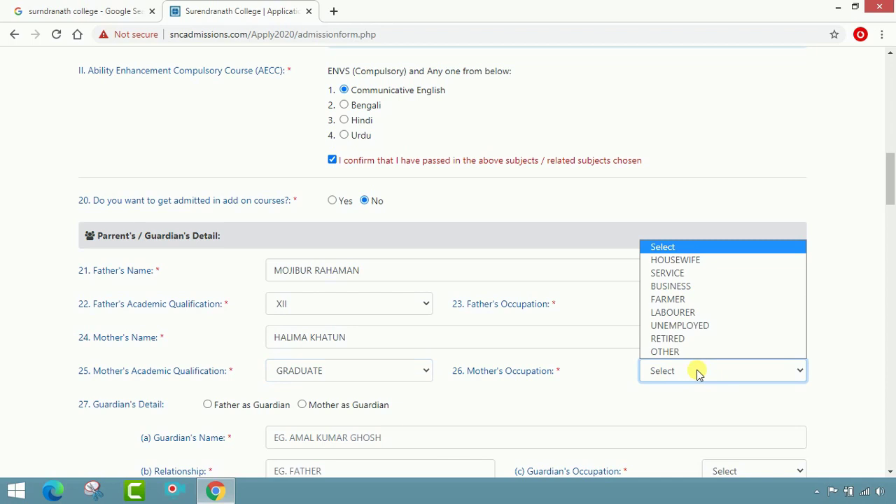
left_click(689, 259)
scroll(570, 386, "down", 2)
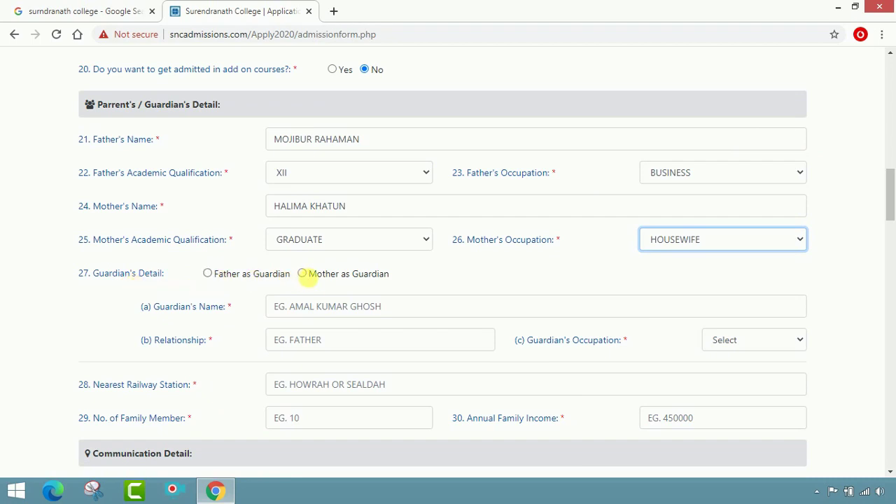
Set the father as guardian and enter the nearest railway station.
left_click(210, 273)
scroll(425, 352, "down", 2)
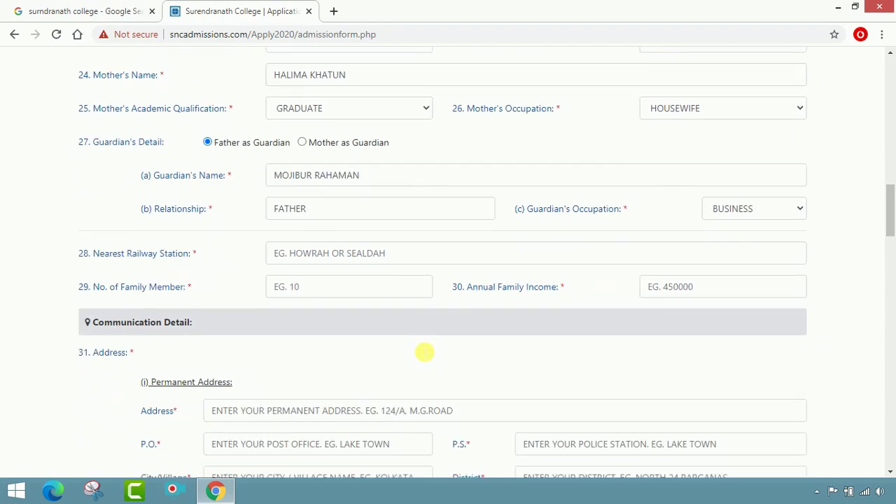
left_click(299, 260)
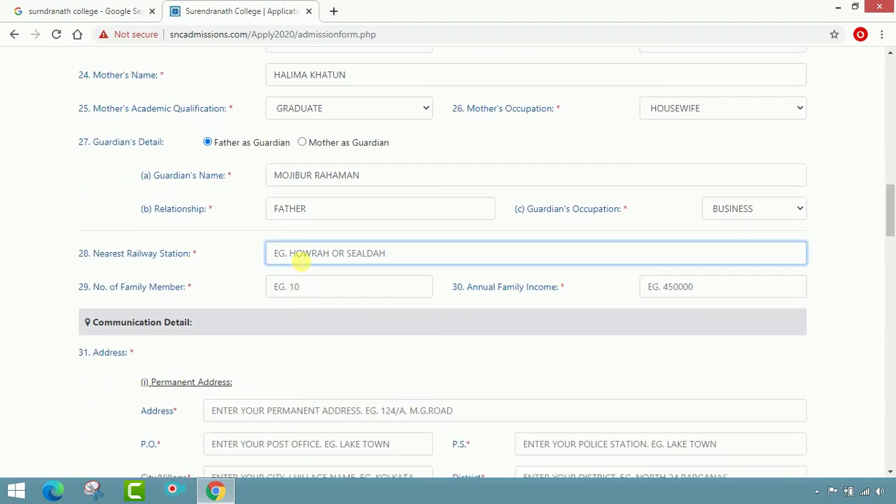
type("BELDA")
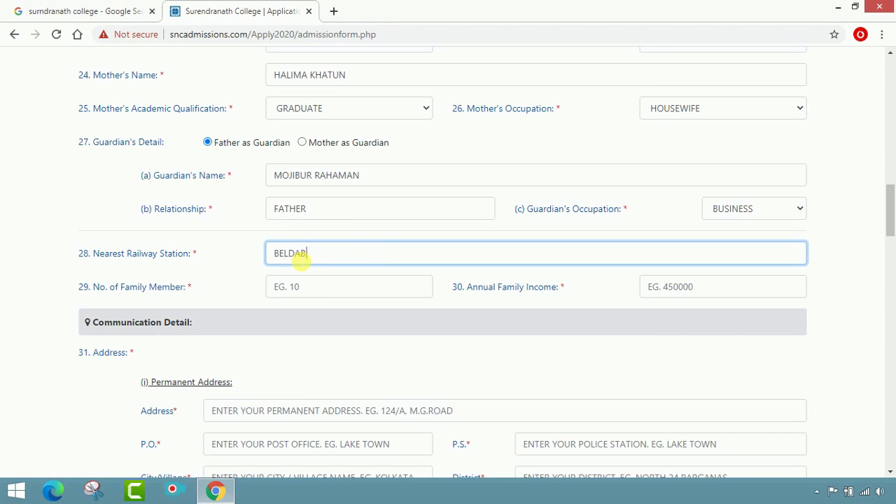
type("NGA")
Enter 4 family members and an annual family income of 84000.
left_click(313, 288)
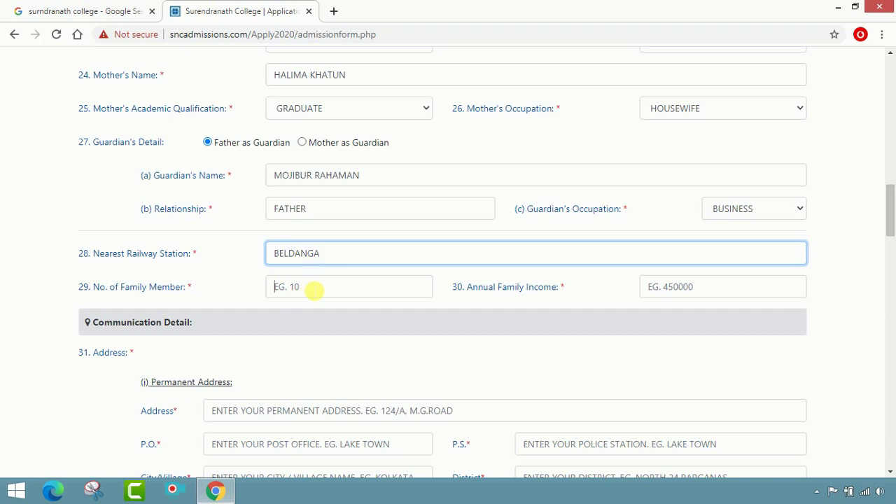
type("4")
key("Tab")
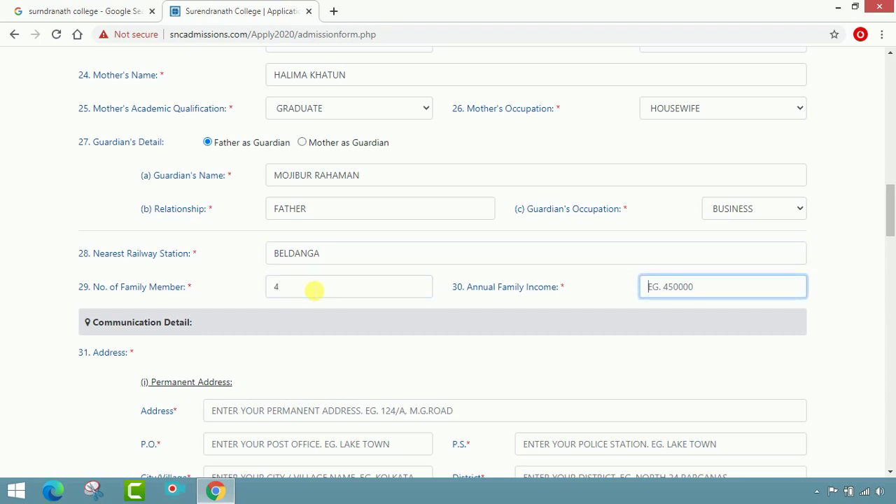
type("84000")
key("Tab")
scroll(308, 294, "down", 2)
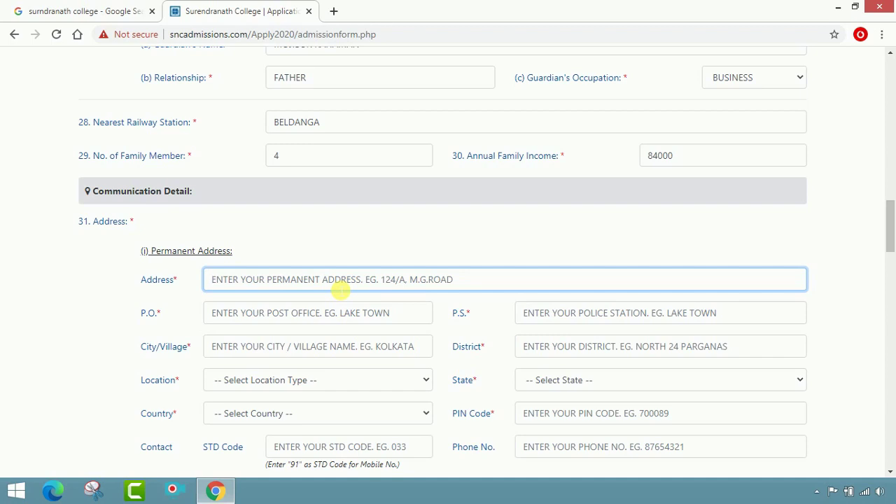
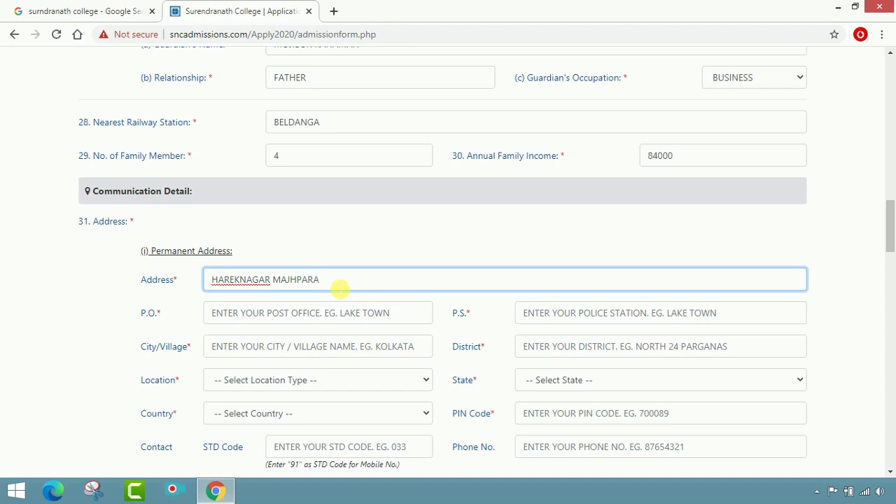
Fill in the permanent address locality, post office, police station, city and district.
left_click(364, 320)
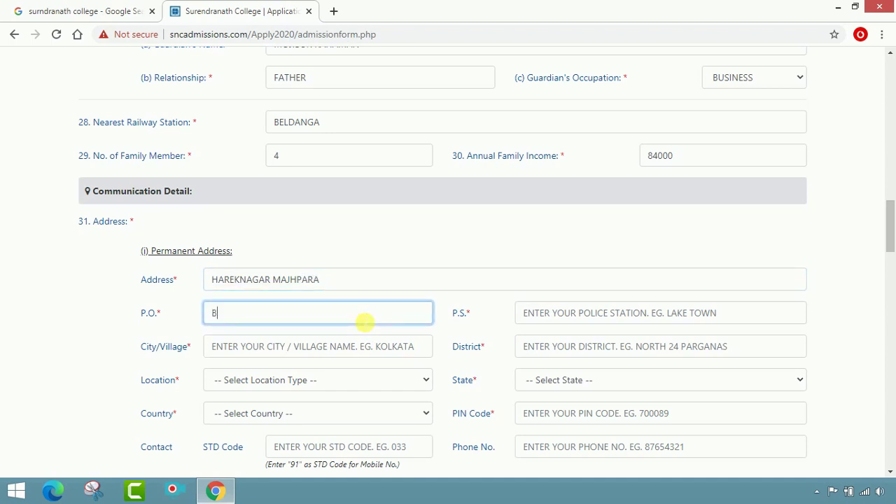
key("Tab")
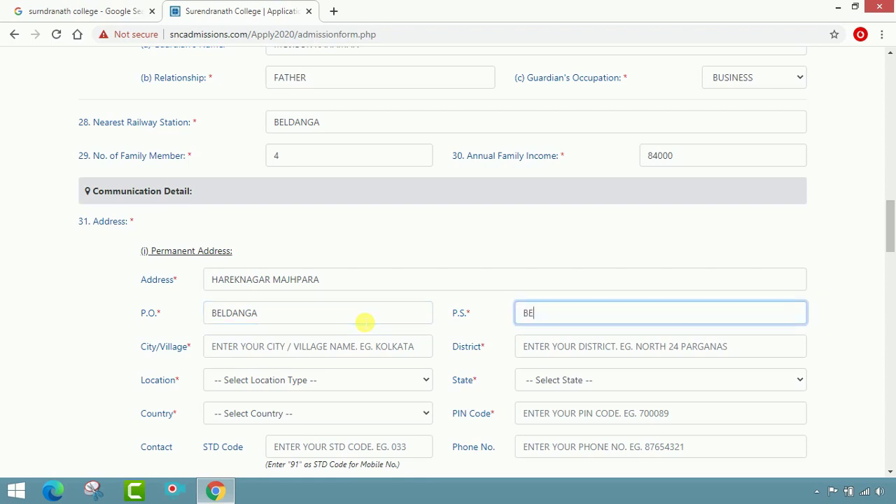
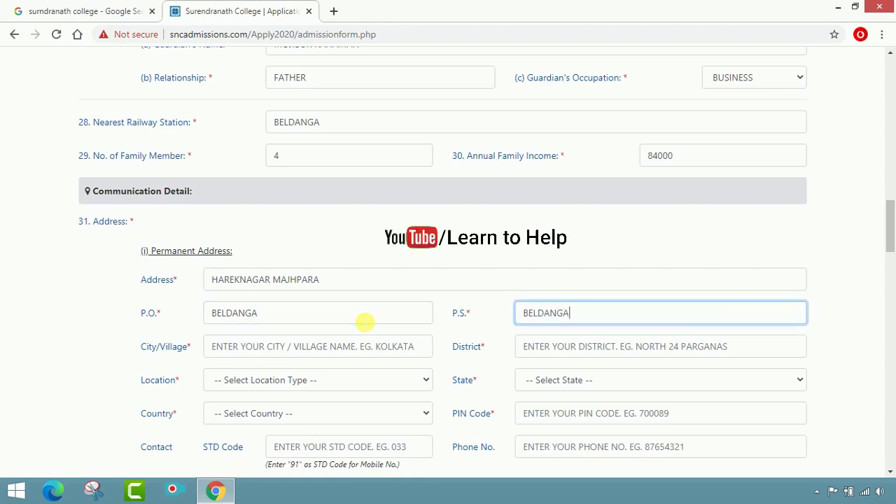
key("Tab")
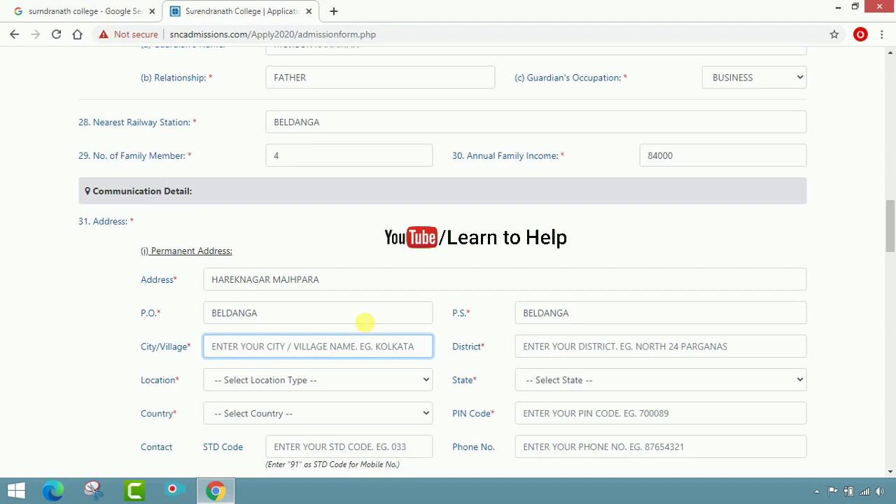
type("BERHAMPORE")
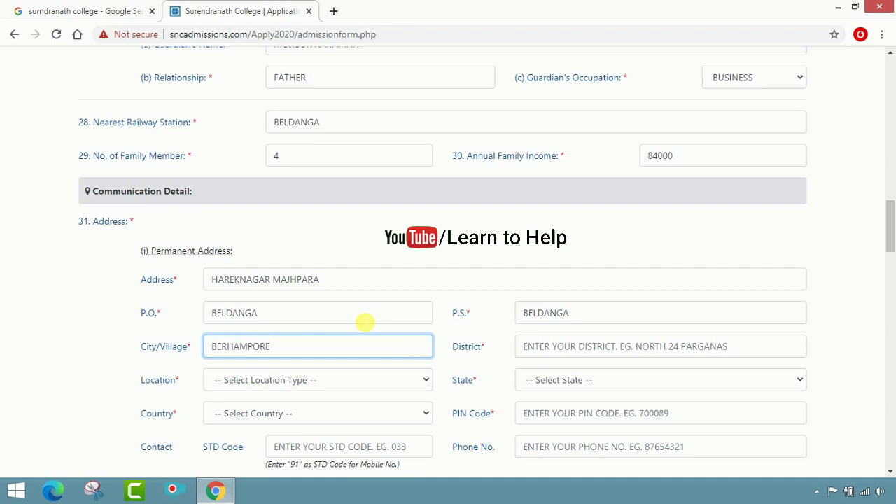
key("Tab")
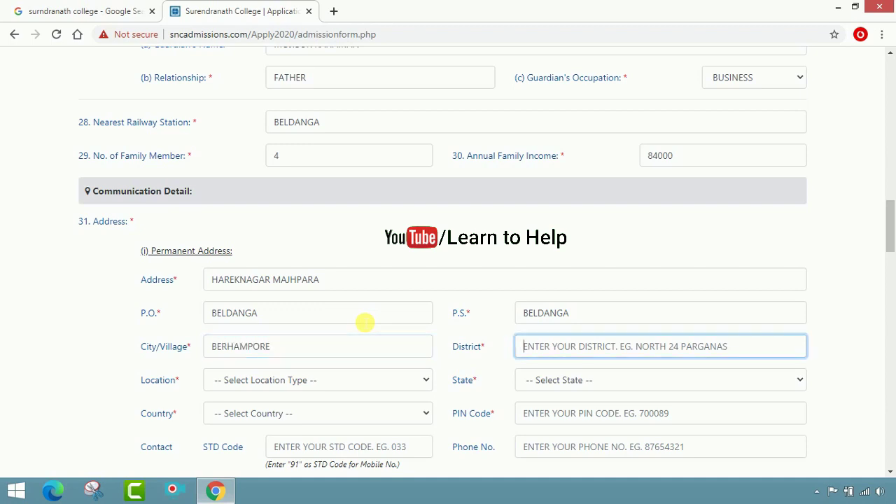
type("MUR")
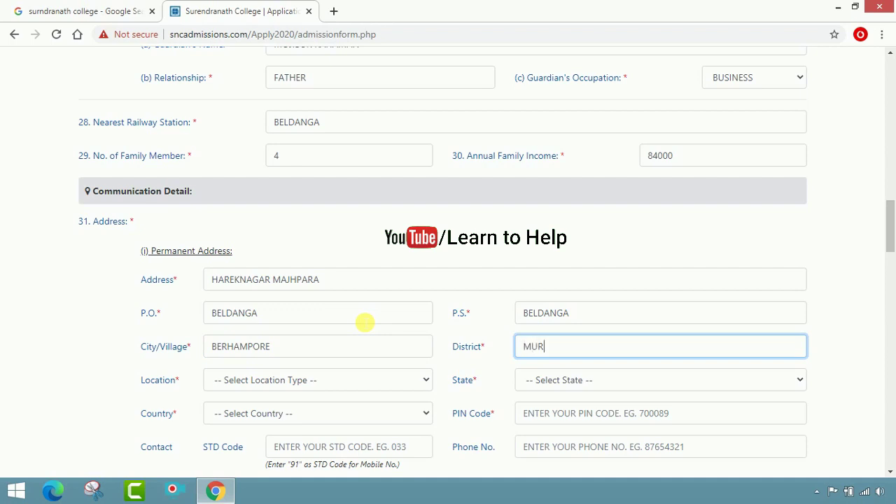
type("SHIDABAD")
key("Tab")
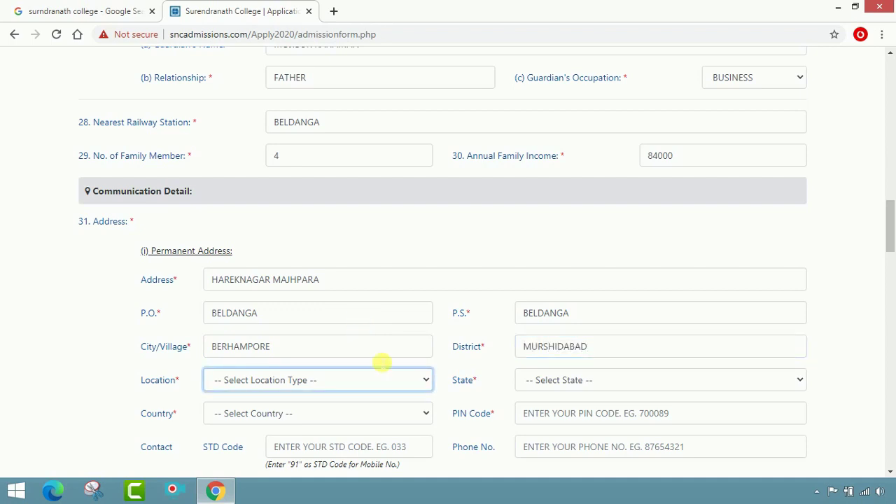
Set the location type to RURAL and the state to WEST BENGAL.
left_click(425, 380)
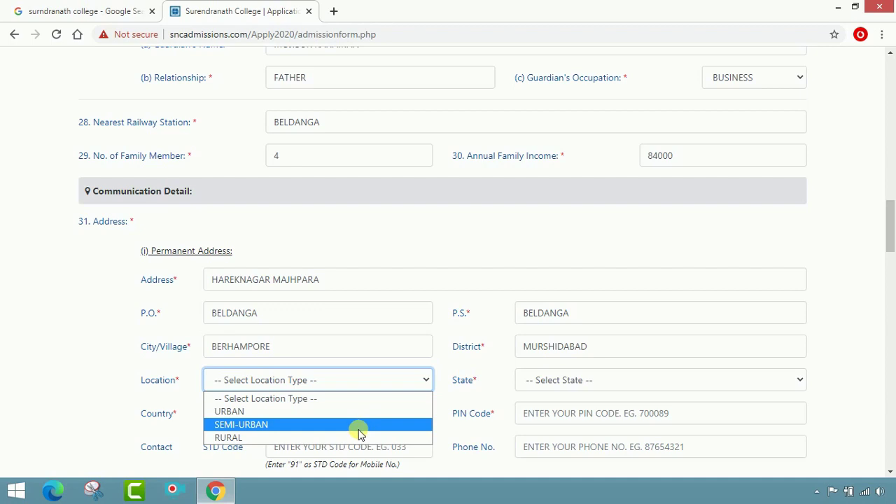
left_click(348, 439)
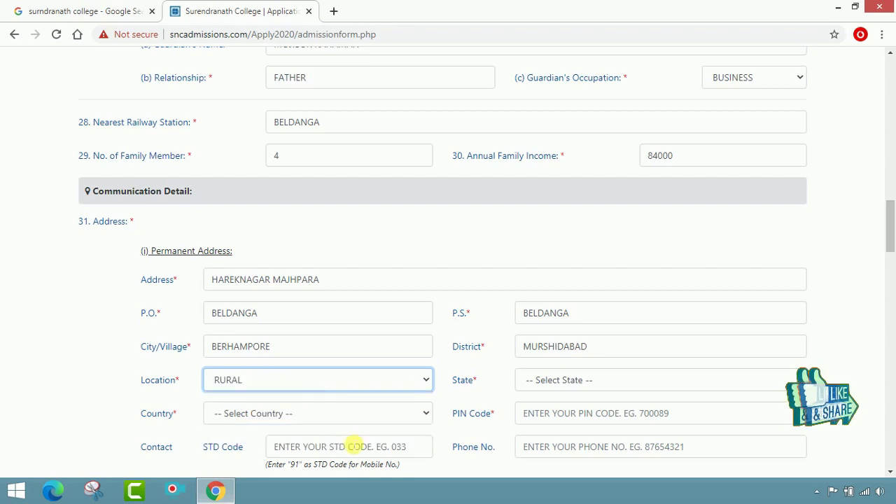
left_click(598, 382)
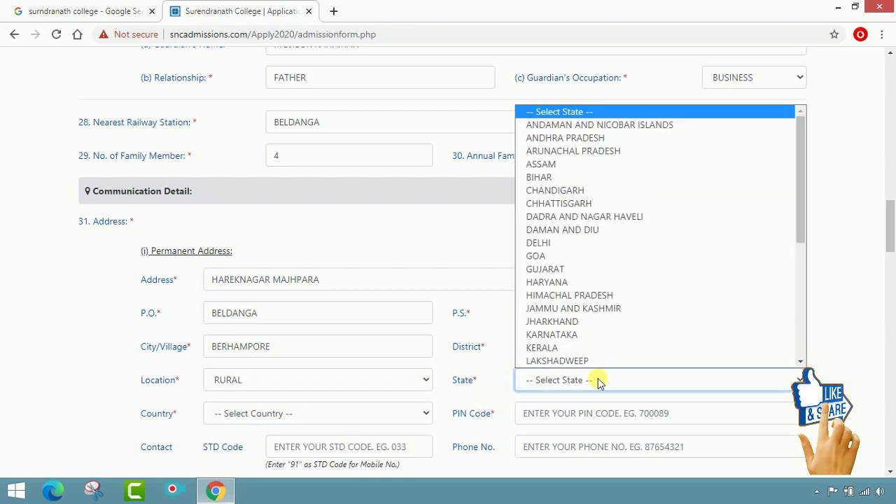
scroll(604, 350, "down", 3)
left_click(602, 348)
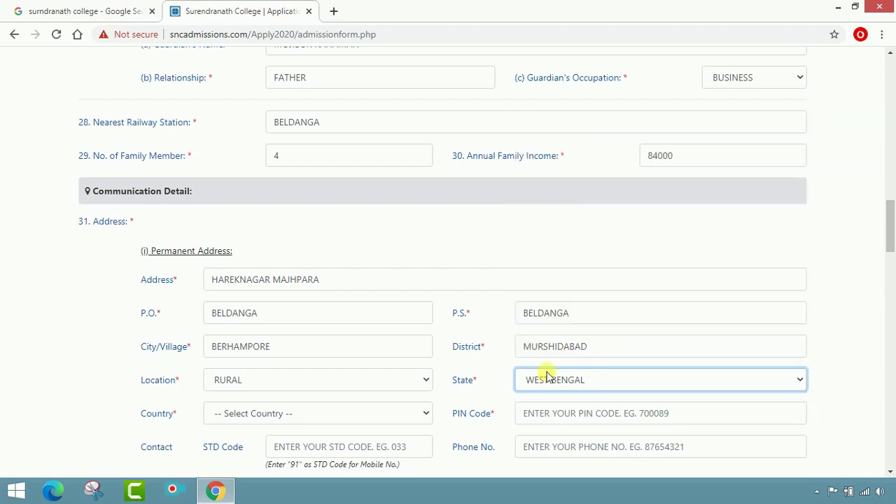
scroll(543, 371, "down", 2)
Set the country to INDIA and enter the permanent address PIN code.
left_click(410, 283)
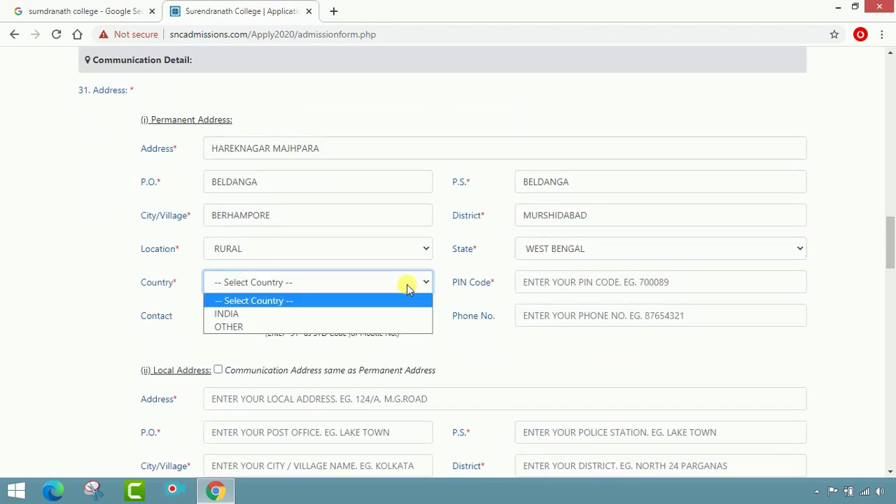
left_click(380, 314)
left_click(585, 287)
type("7")
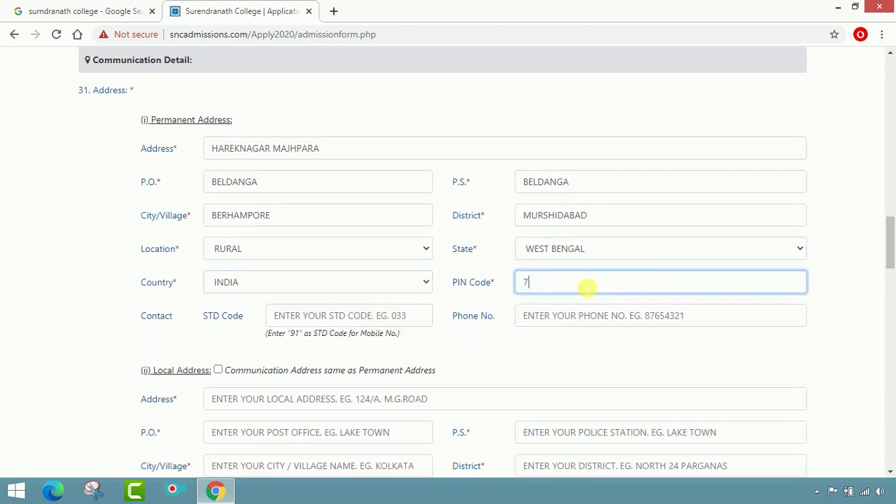
type("42133")
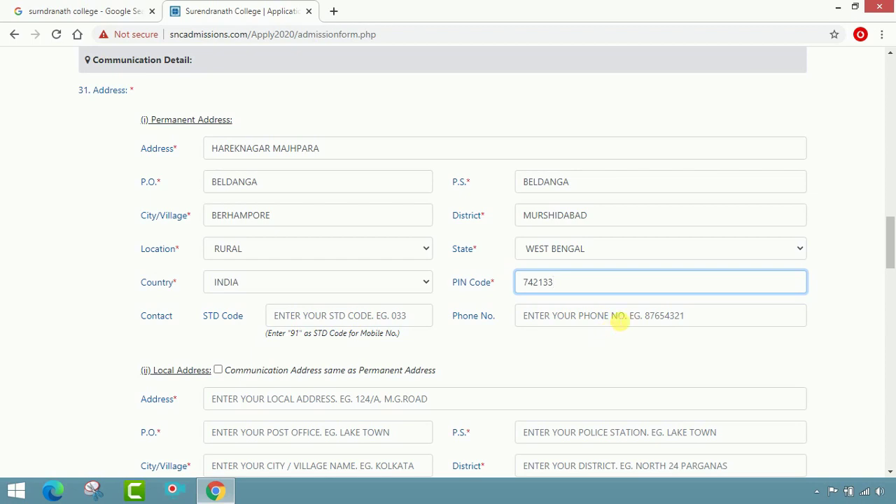
left_click(620, 317)
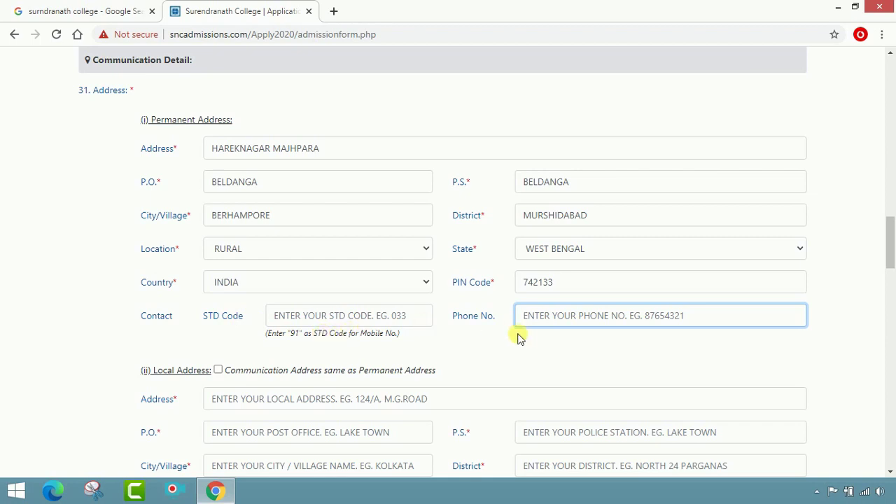
scroll(540, 341, "down", 3)
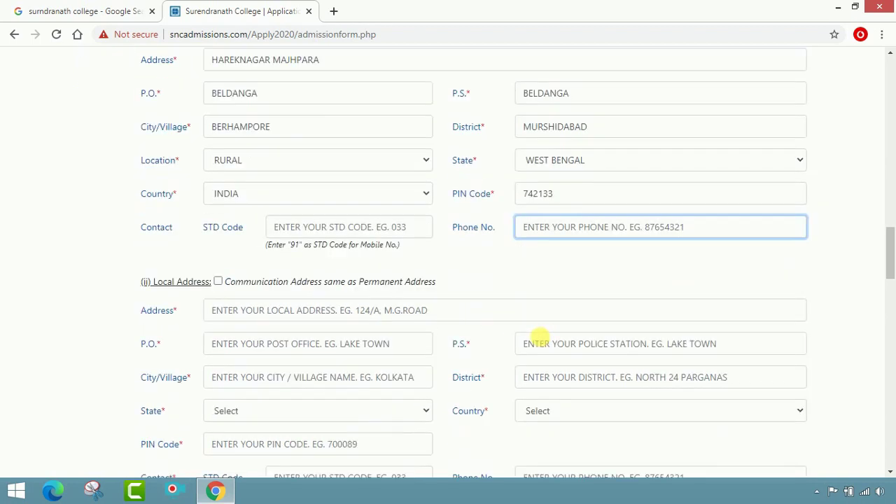
scroll(233, 178, "up", 4)
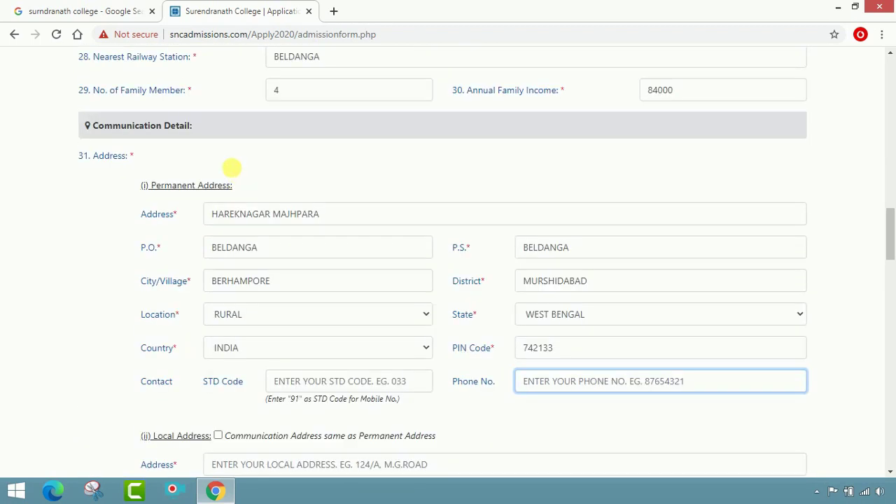
scroll(222, 269, "down", 2)
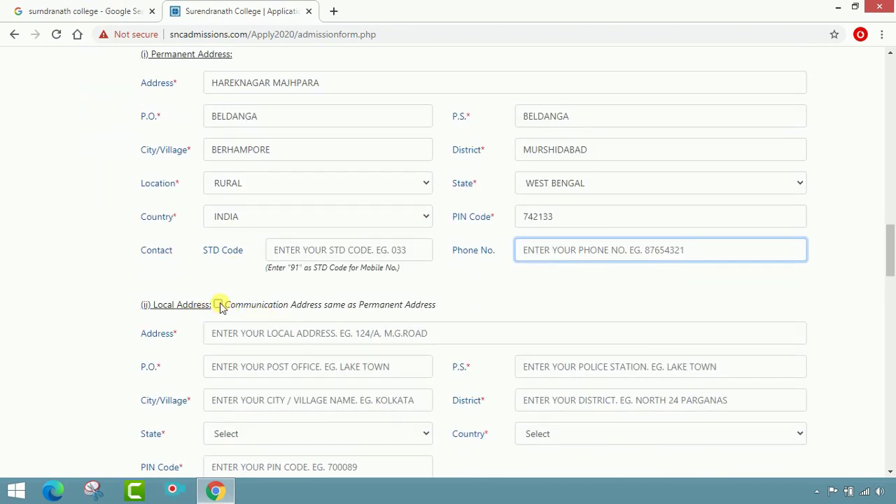
Mark the communication address as the same as the permanent address.
left_click(218, 305)
scroll(394, 343, "down", 1)
scroll(394, 343, "down", 3)
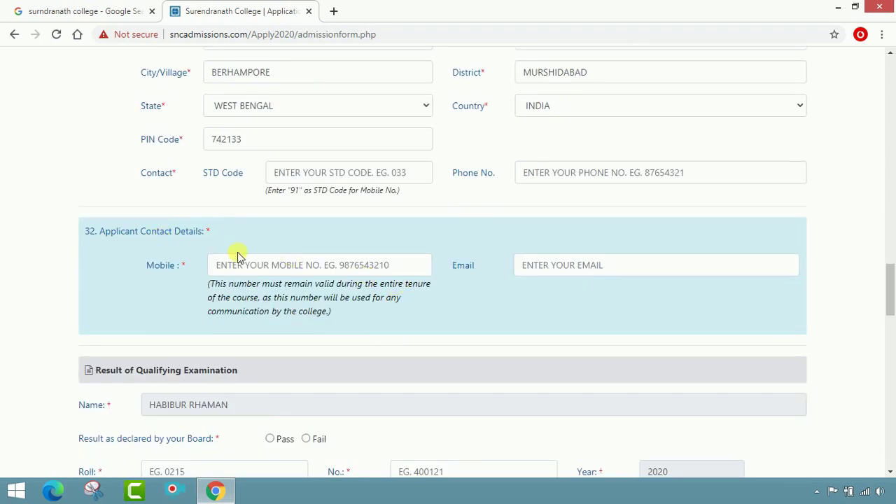
Enter the applicant's mobile number and e-mail address under Applicant Contact Details.
left_click(250, 273)
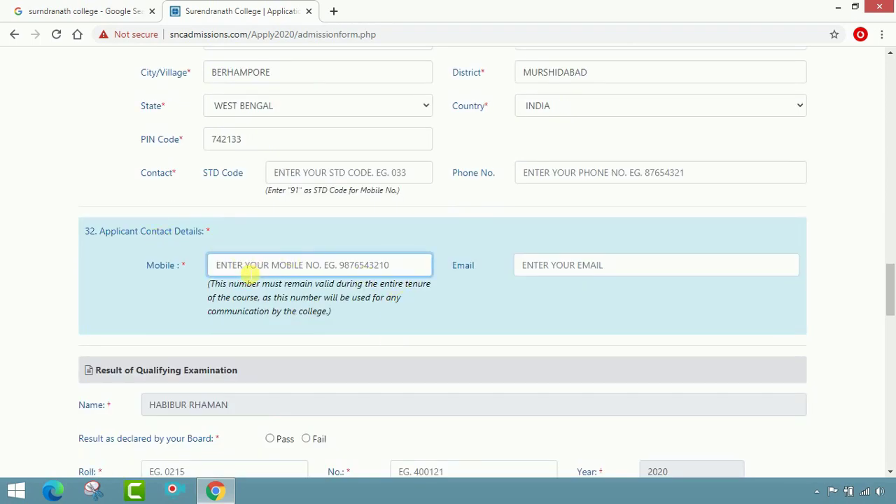
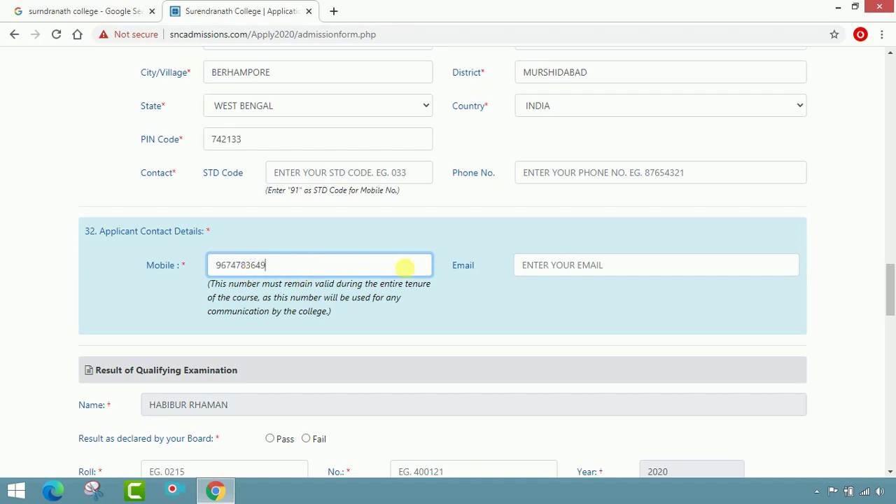
left_click(578, 267)
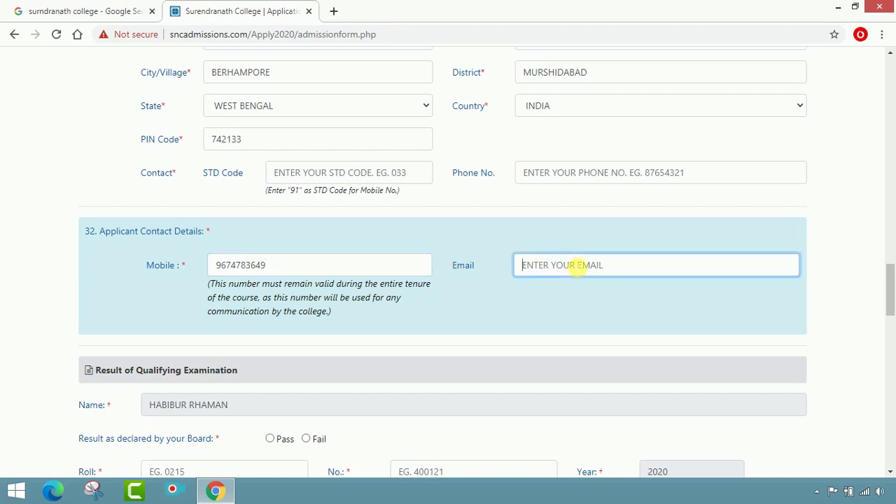
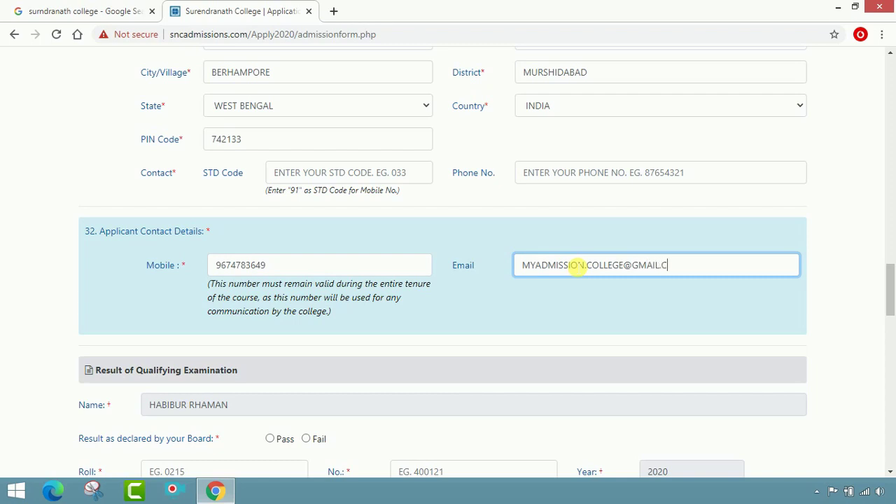
scroll(552, 266, "down", 2)
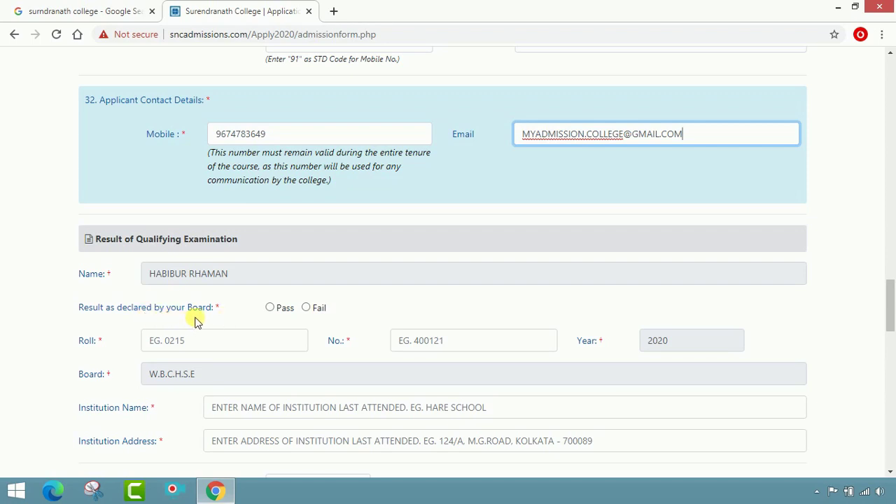
Mark the qualifying exam result as Pass and enter the exam roll and number.
left_click(270, 307)
scroll(392, 308, "down", 1)
scroll(364, 280, "down", 1)
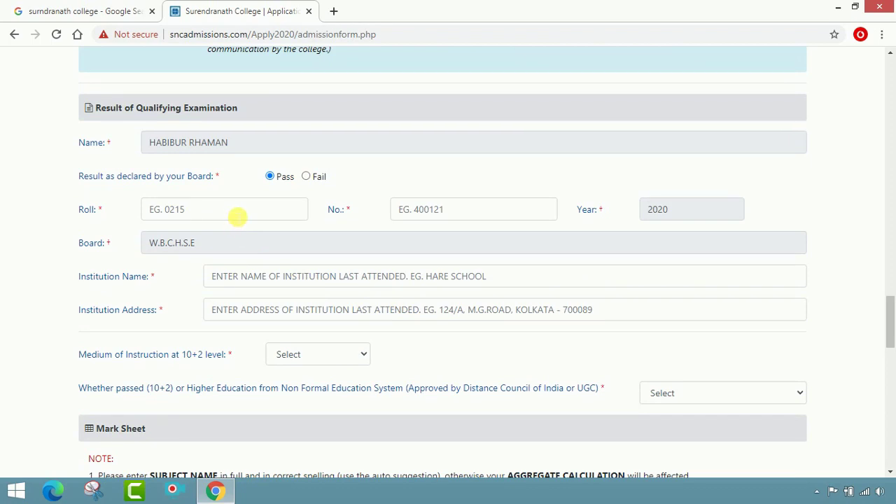
left_click(238, 217)
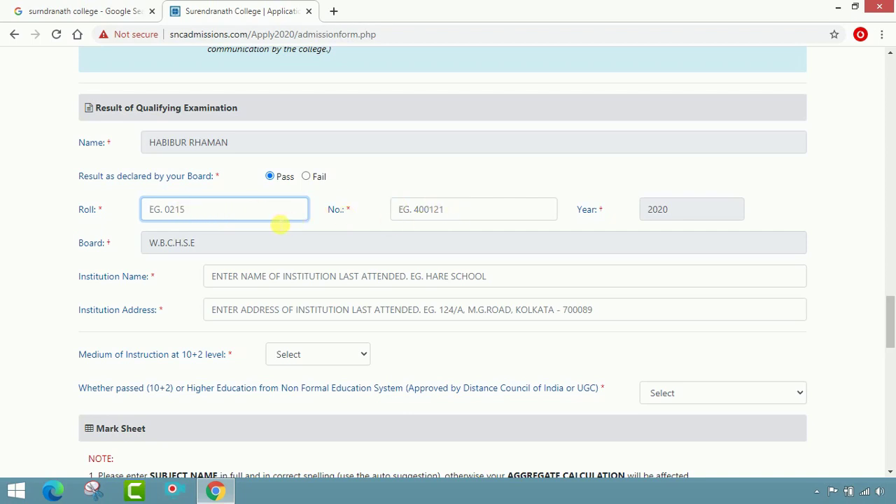
left_click(424, 209)
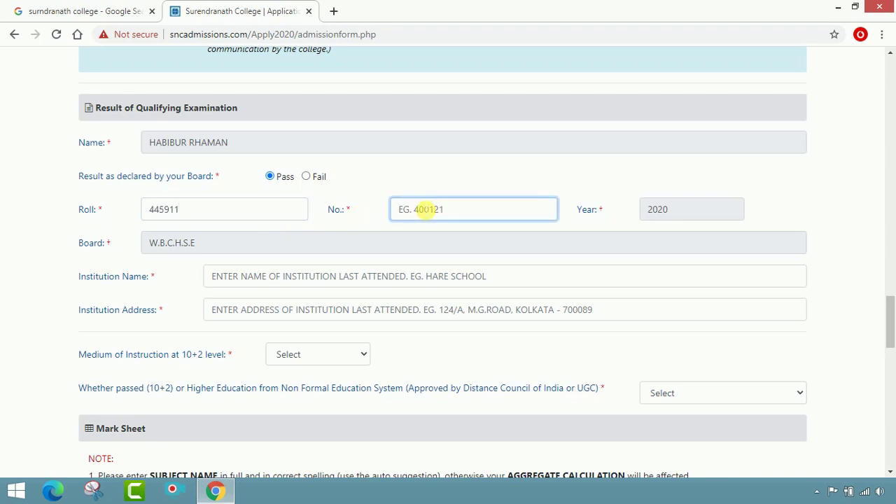
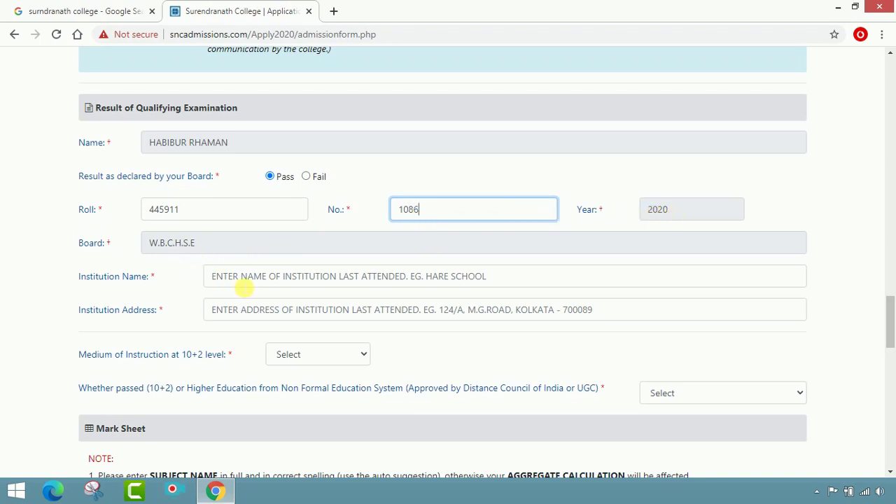
Enter HAREKNAGAR A.M. INSTITUTION as the institution name.
left_click(250, 285)
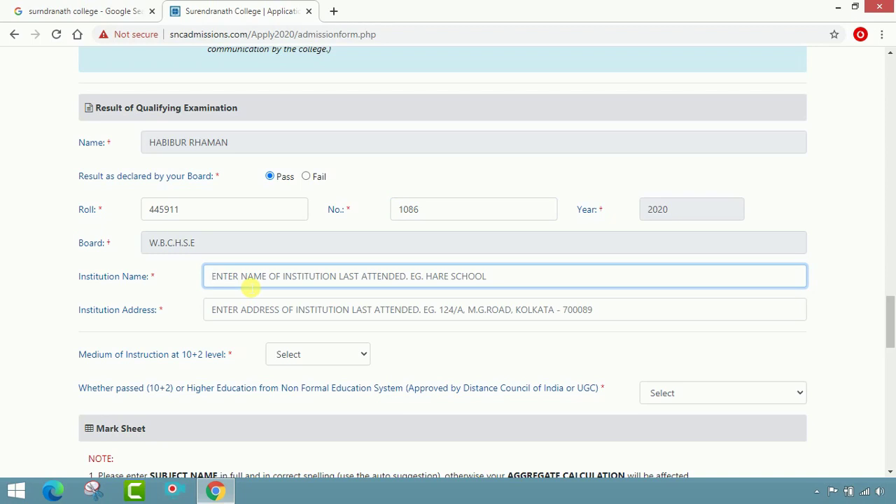
type("H")
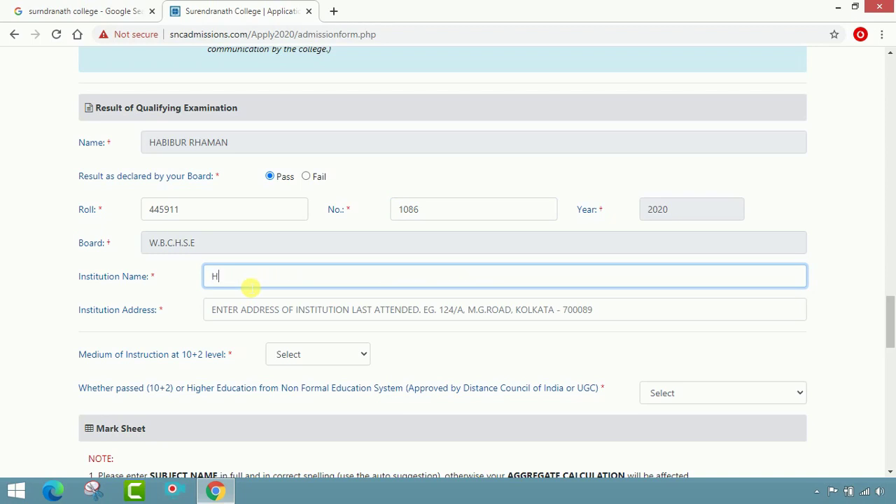
type("AREKNAGAR A.M.")
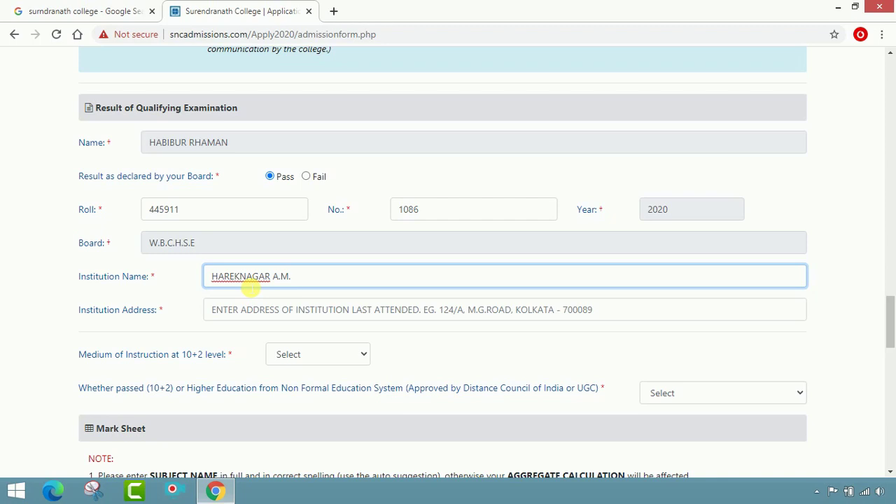
type("NSTITUTION")
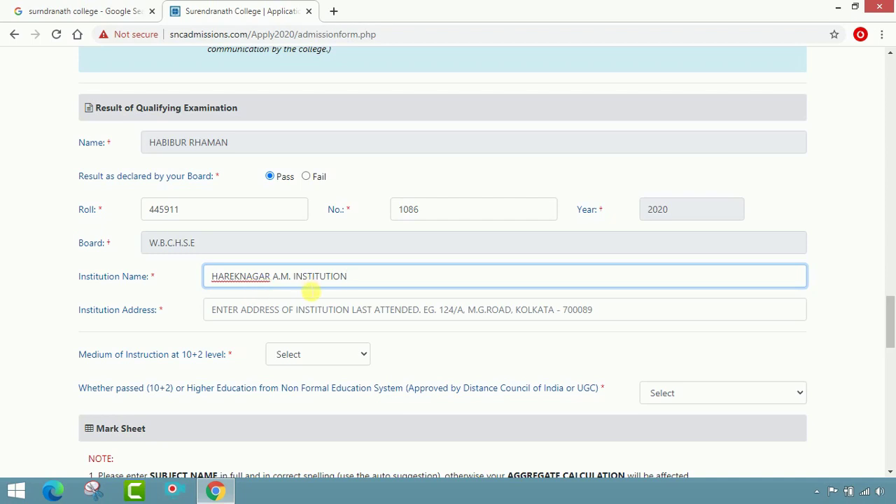
Enter the institution's full address with village, post office, police station, district and PIN.
left_click(283, 314)
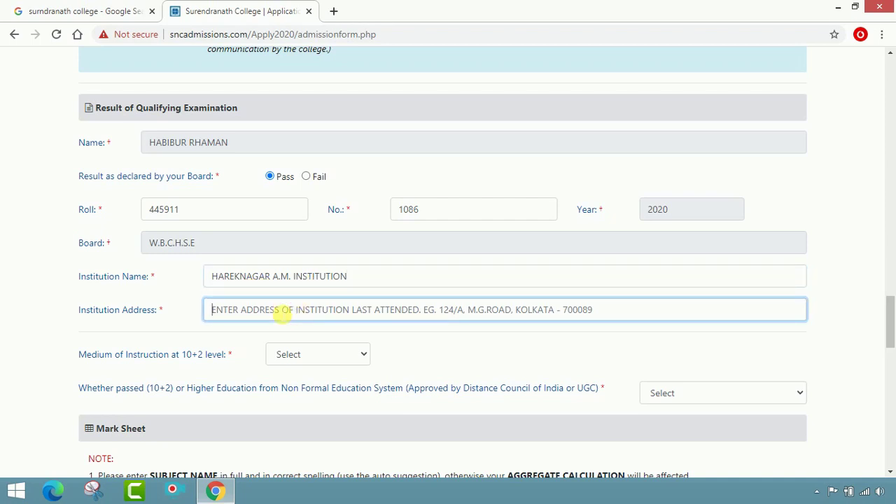
type("VI")
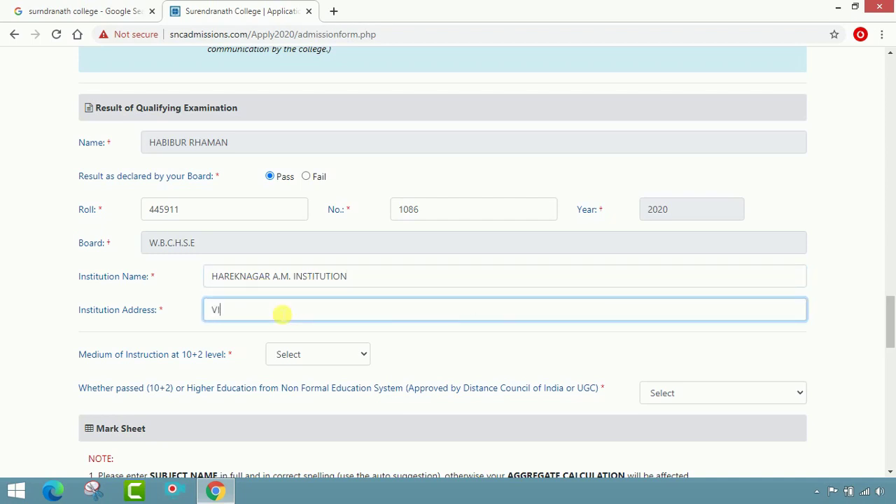
type("LL-HAR")
key("BackSpace")
type("+P.O-HAREKNAGAR,")
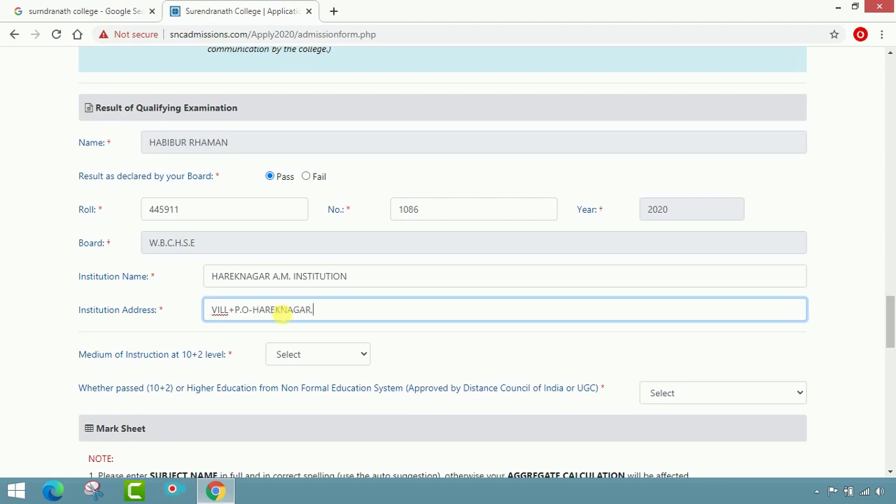
type(".P.S-BELDANGA.MURSH")
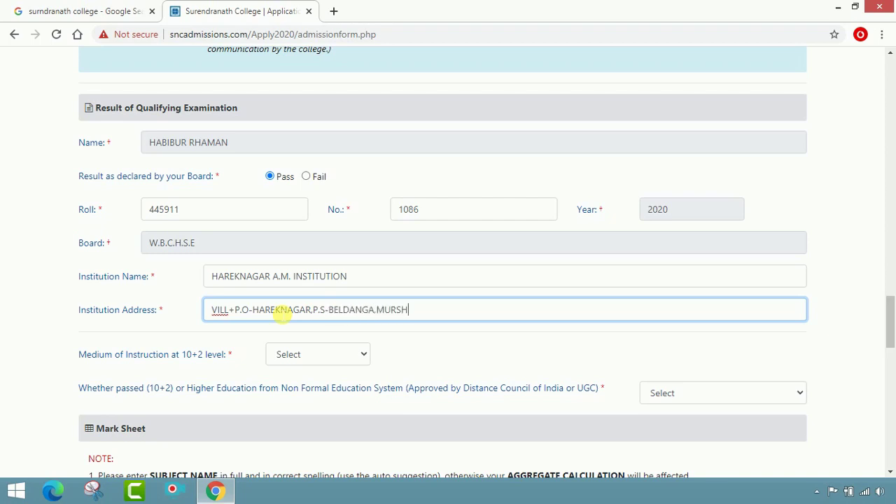
type("IDABAD,742133")
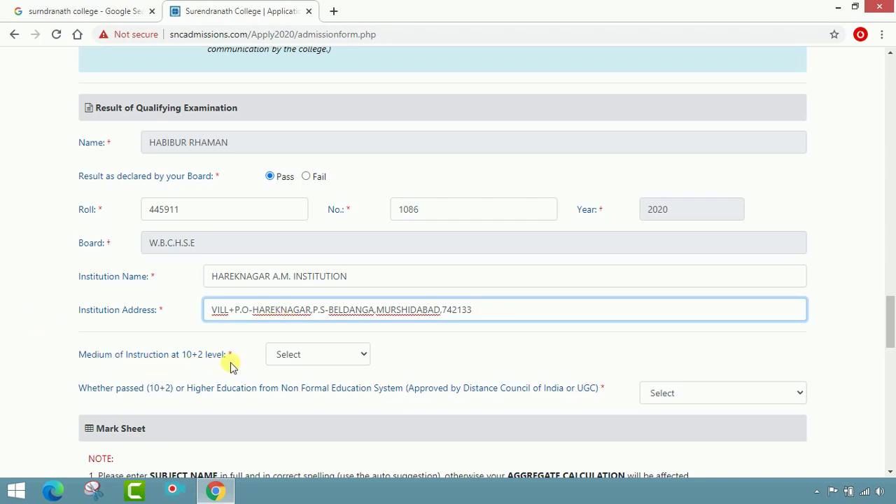
Set the medium of instruction to Bengali and answer No to non-formal education.
left_click(354, 355)
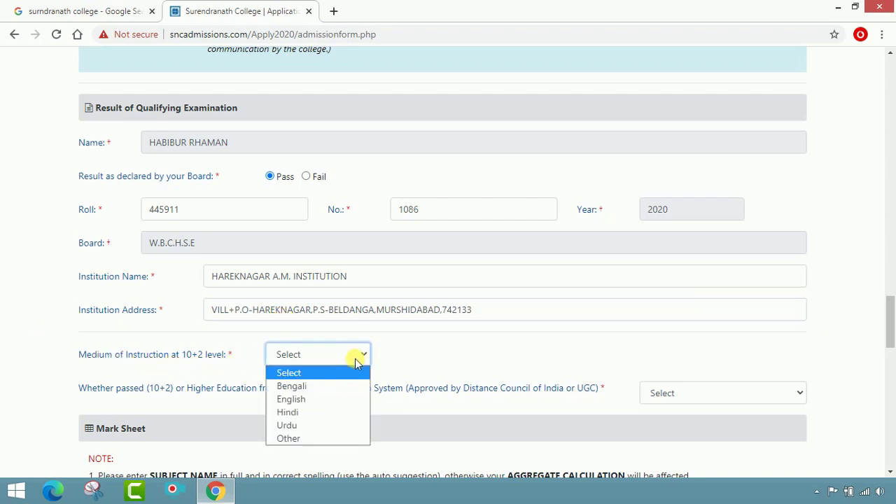
left_click(333, 390)
left_click(420, 350)
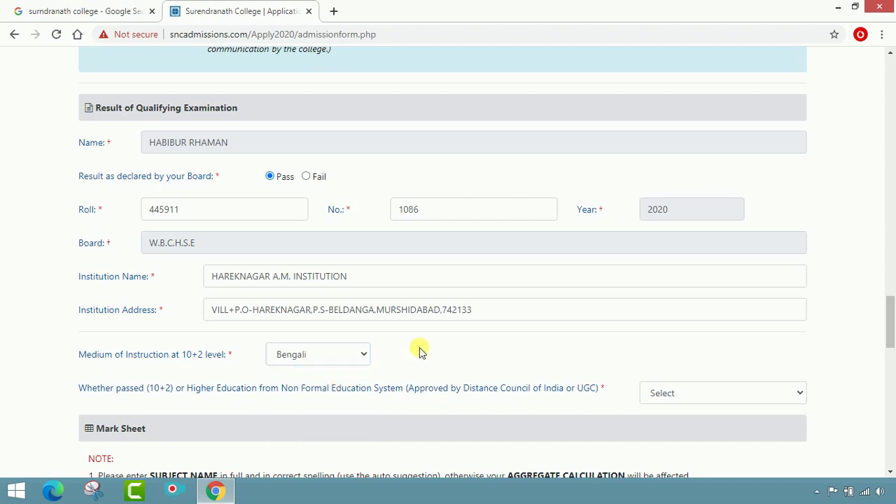
scroll(420, 350, "down", 2)
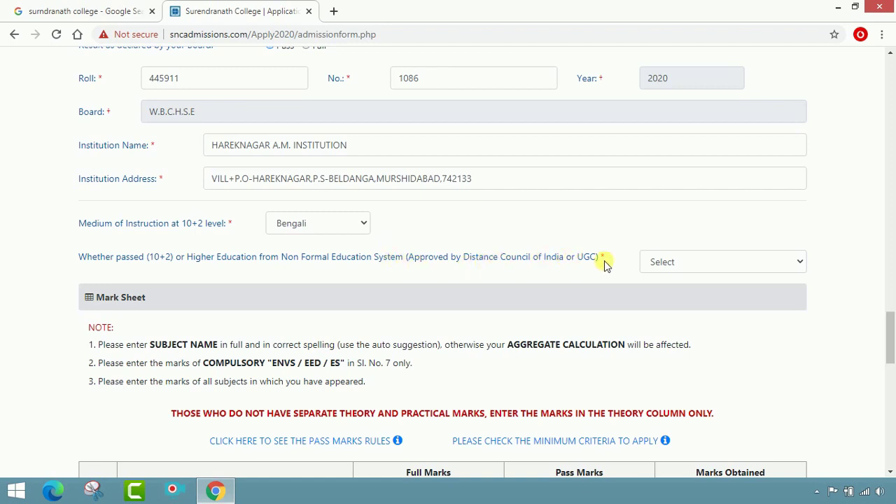
left_click(696, 261)
left_click(694, 306)
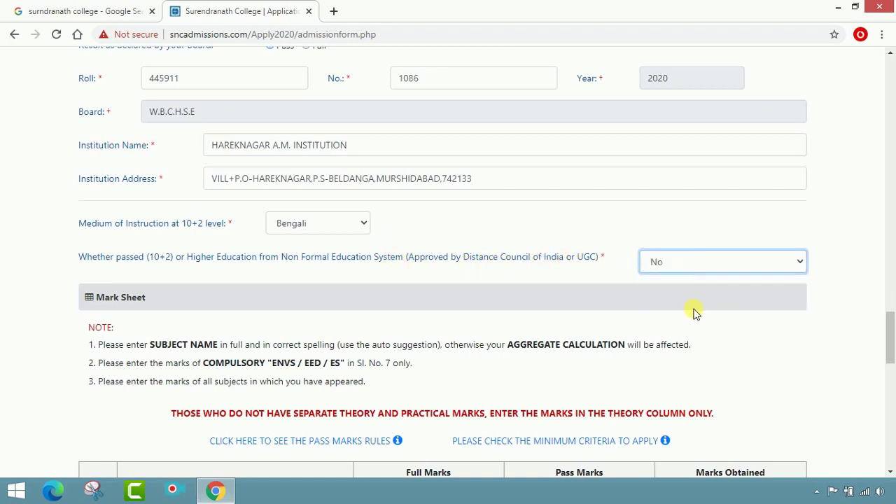
scroll(490, 305, "down", 1)
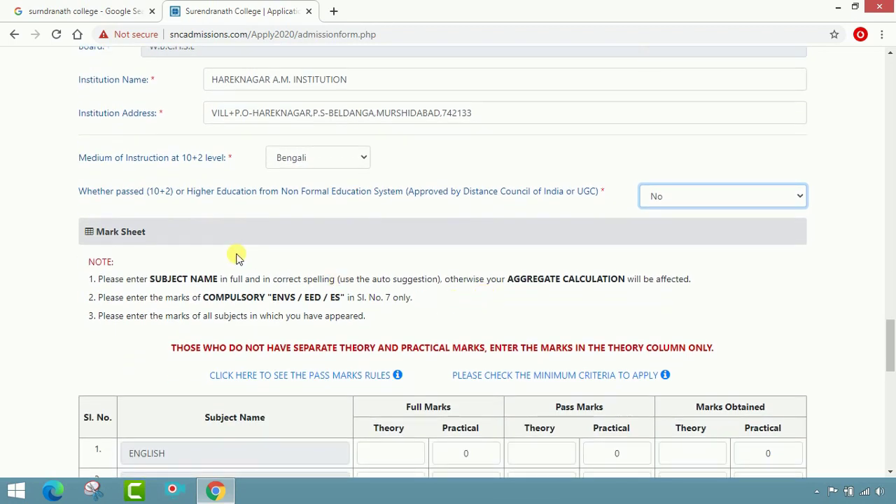
Enter ENGLISH marks: full 80/20, pass 24/6, obtained 56/20.
scroll(259, 261, "down", 2)
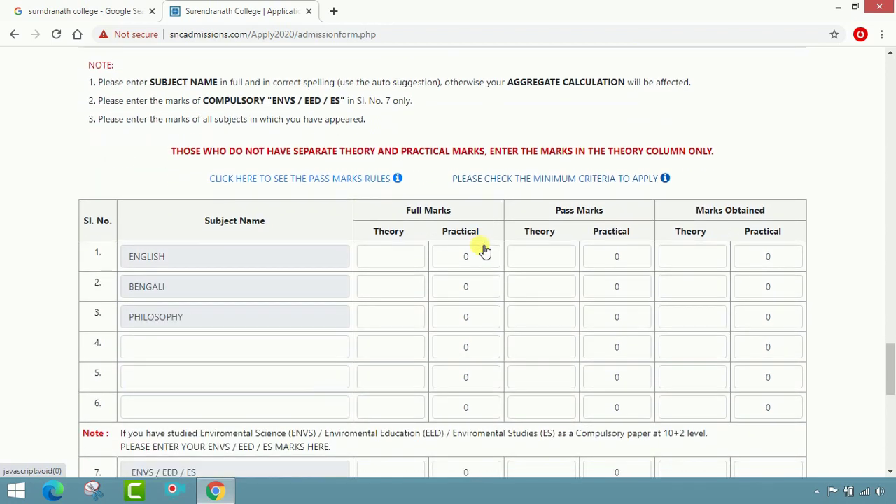
scroll(482, 250, "down", 1)
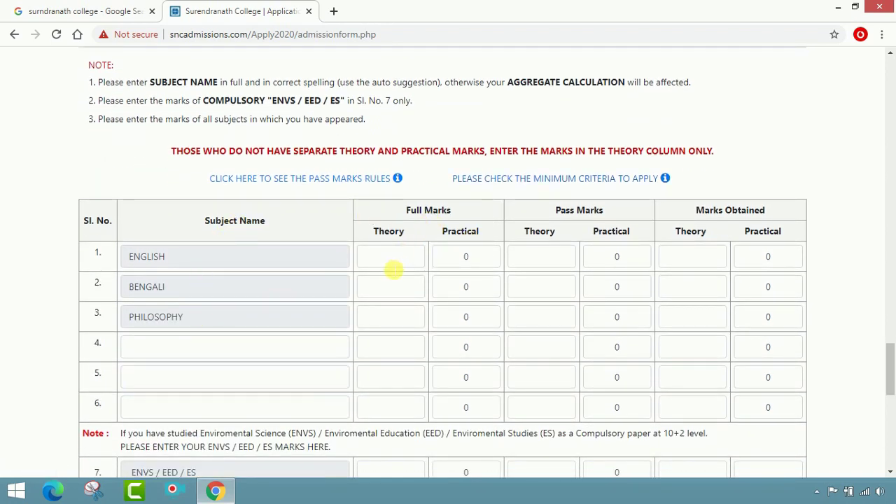
left_click(393, 269)
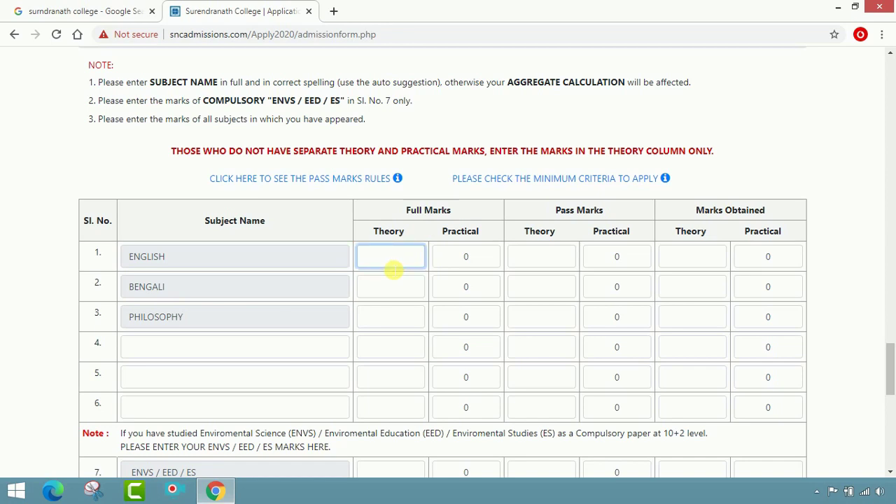
type("80")
key("Tab")
type("20")
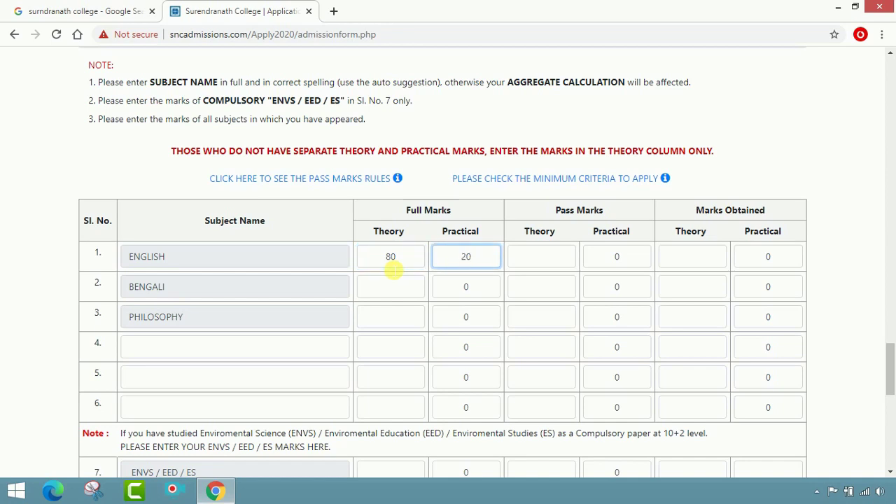
key("Tab")
type("2")
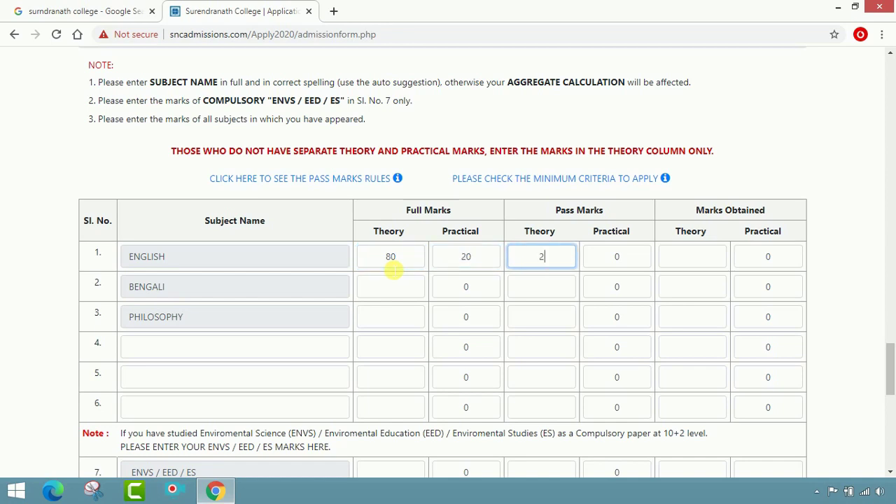
type("4")
key("Tab")
type("6")
key("Tab")
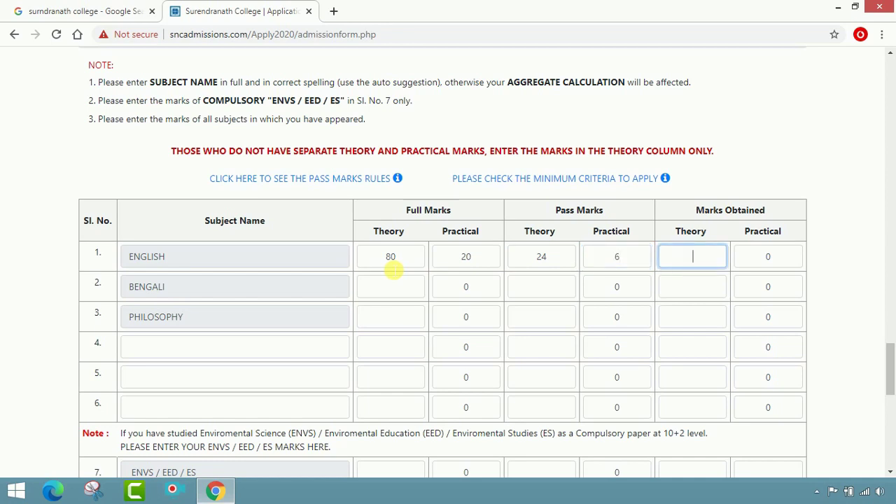
type("56")
key("Tab")
type("20")
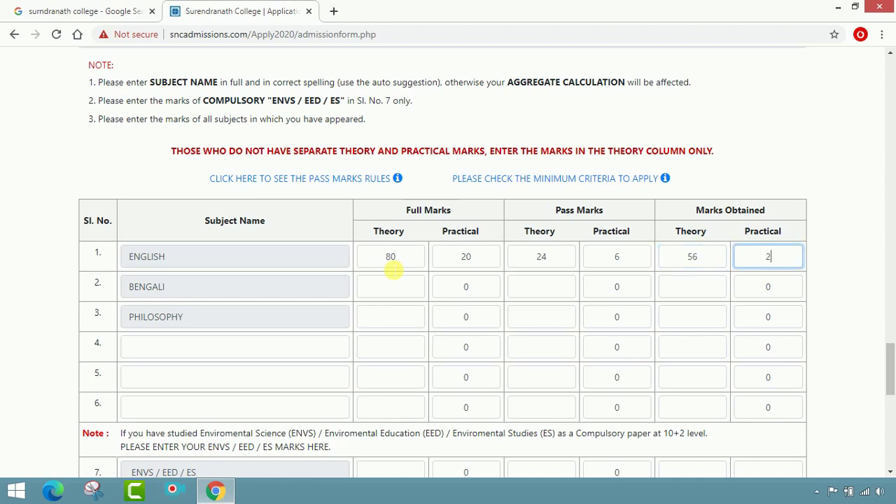
Enter BENGALI marks: full 80/20, pass 24/6, obtained 51/20.
key("Tab")
key("Tab")
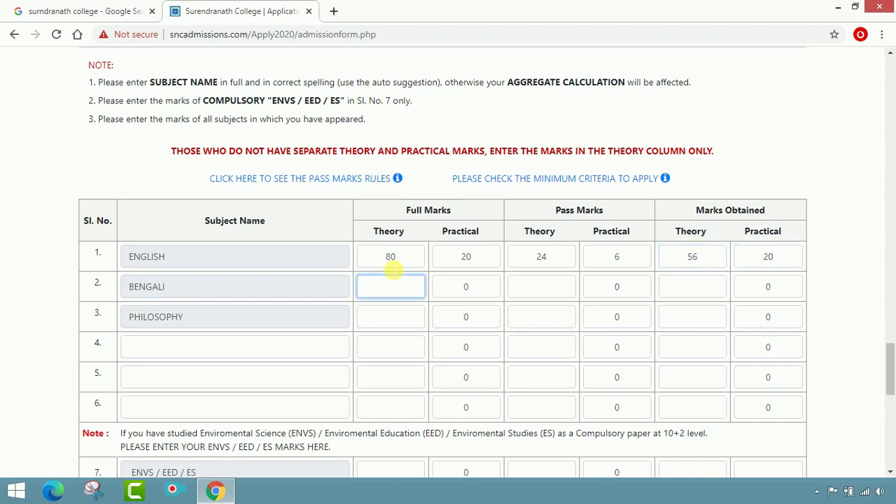
type("80")
key("Tab")
type("20")
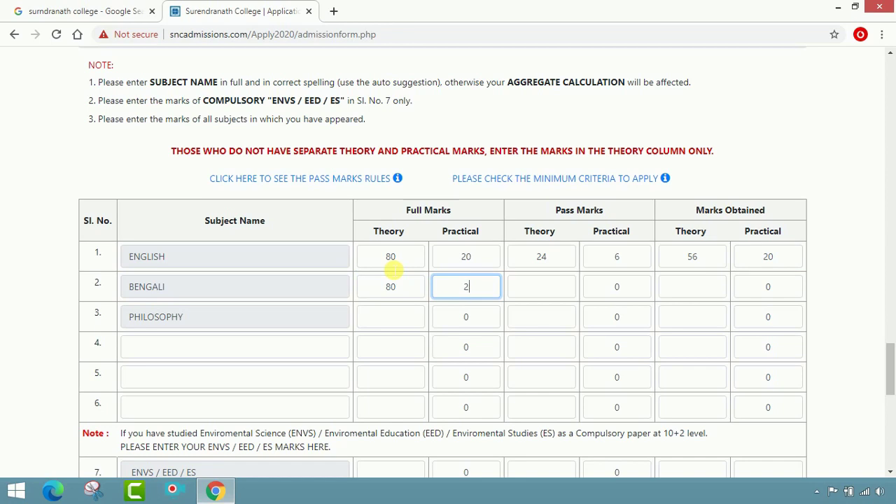
key("Tab")
type("2")
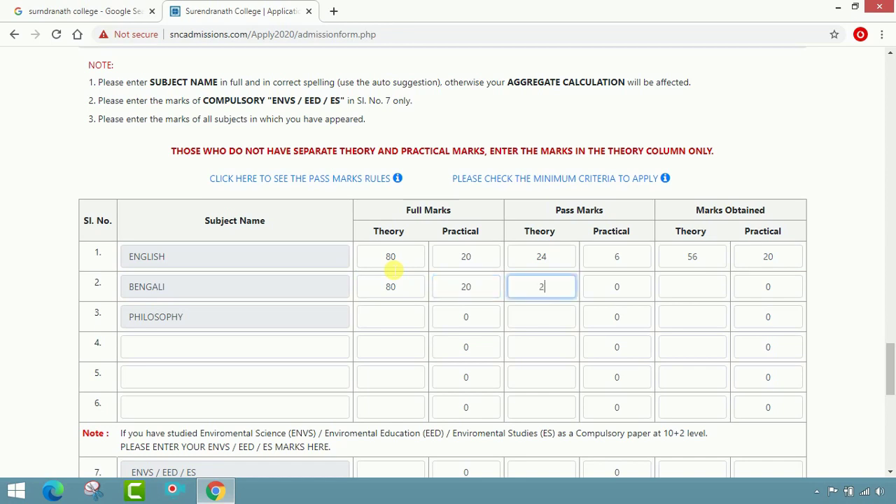
type("4")
key("Tab")
type("6")
key("Tab")
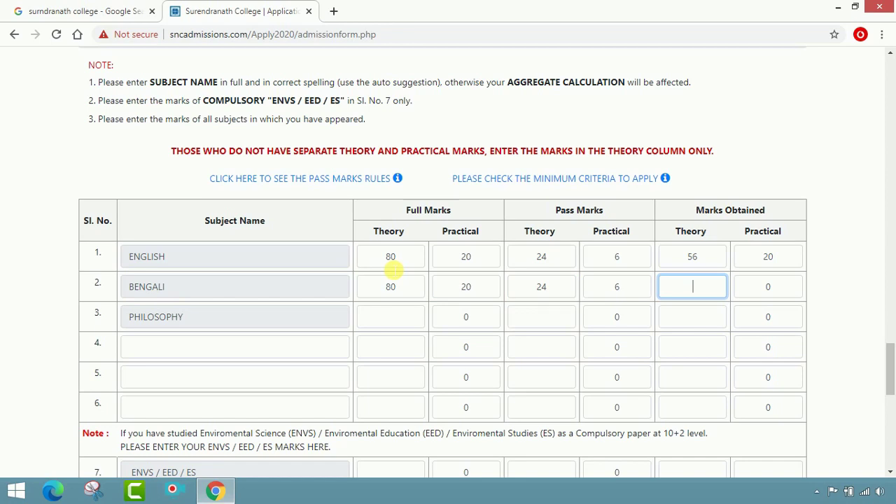
type("51")
key("Tab")
type("20")
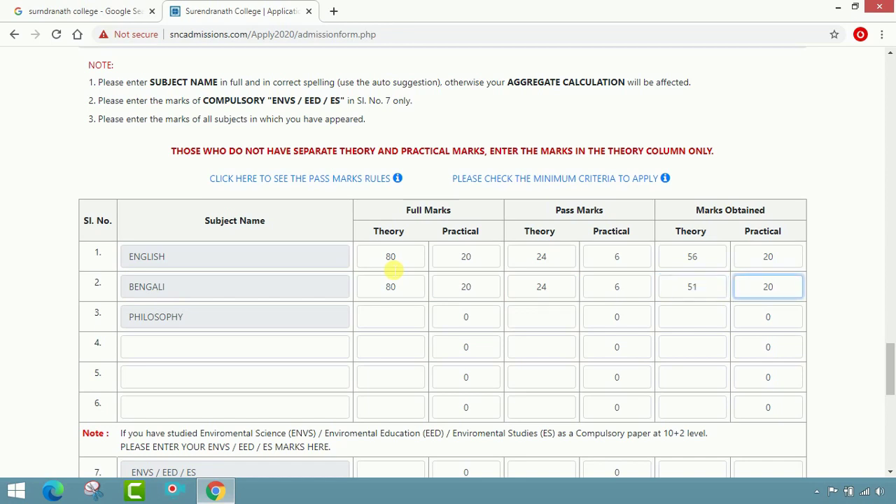
Enter PHILOSOPHY marks: full 80/20, pass 24/6, obtained 61/20.
key("Tab")
key("Tab")
type("80")
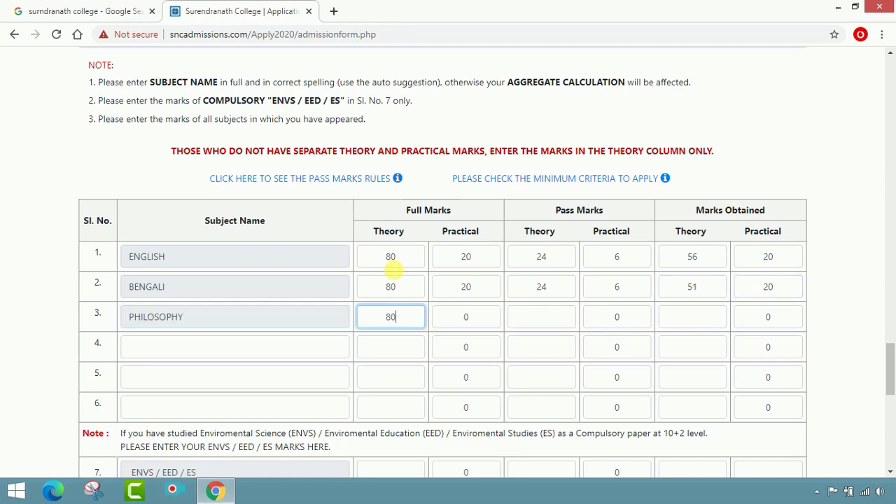
key("Tab")
type("20")
key("Tab")
type("2")
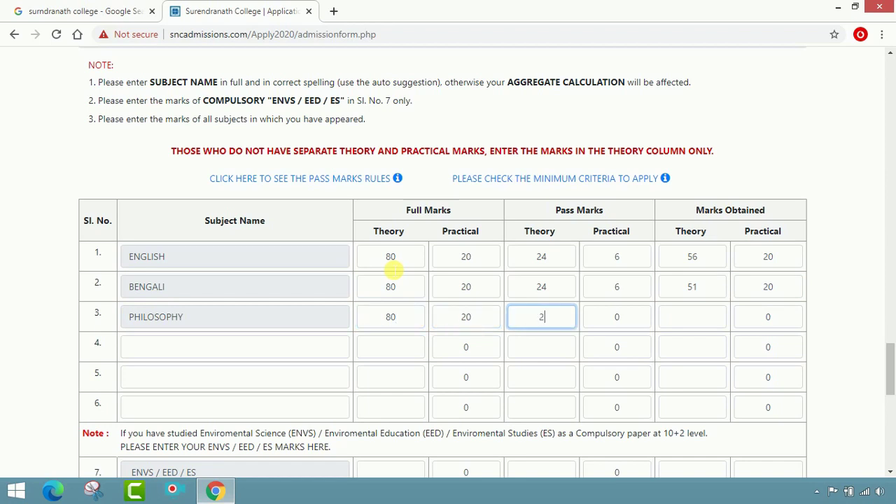
type("4")
key("Tab")
type("6")
key("Tab")
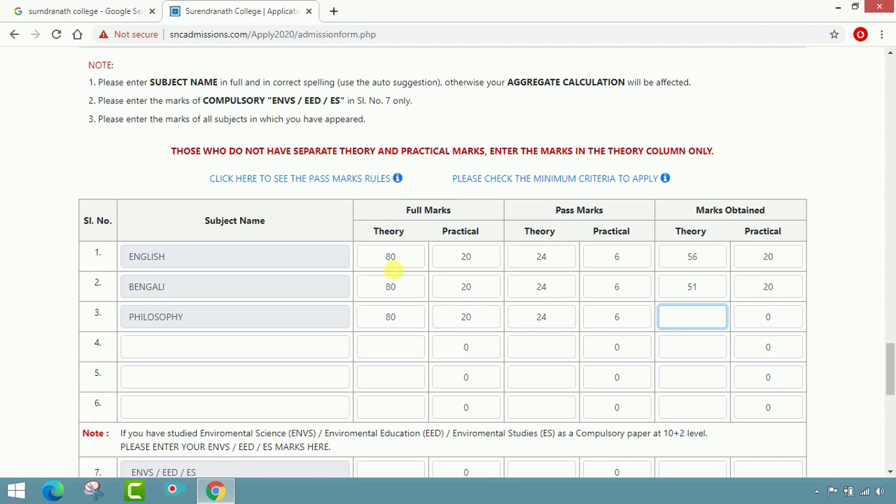
type("61")
key("Tab")
type("20")
key("Tab")
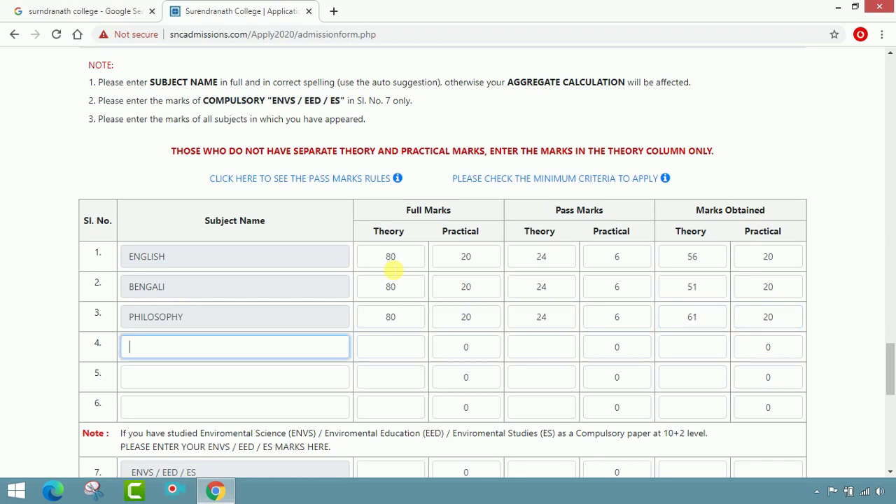
Add GEOGRAPHY as subject four: full marks 70/30, pass 21/9, obtained 54/30.
type("GEO")
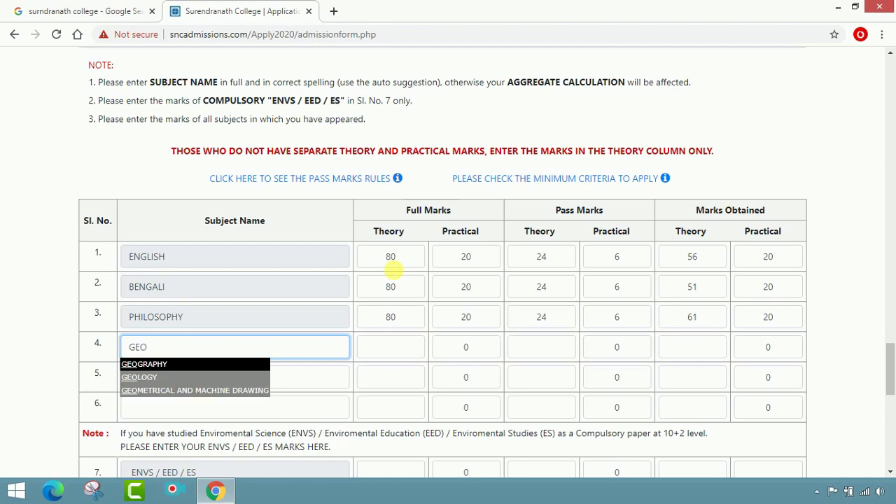
type("GRA")
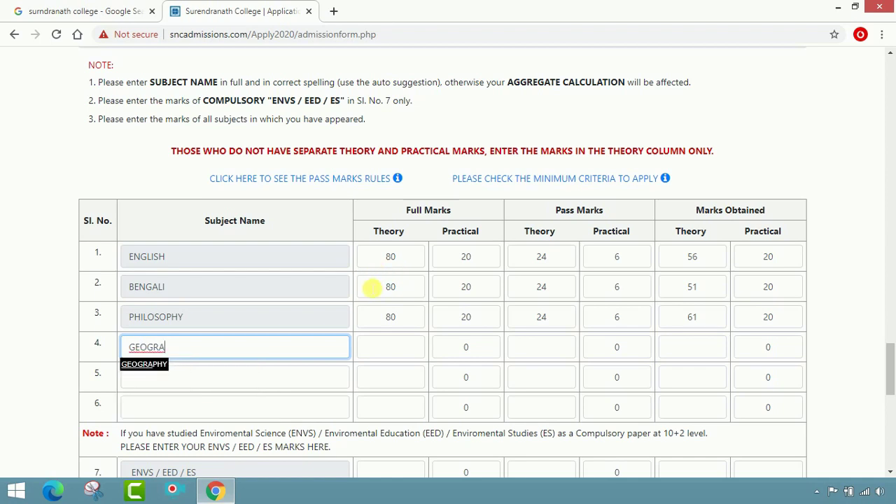
left_click(153, 366)
left_click(396, 355)
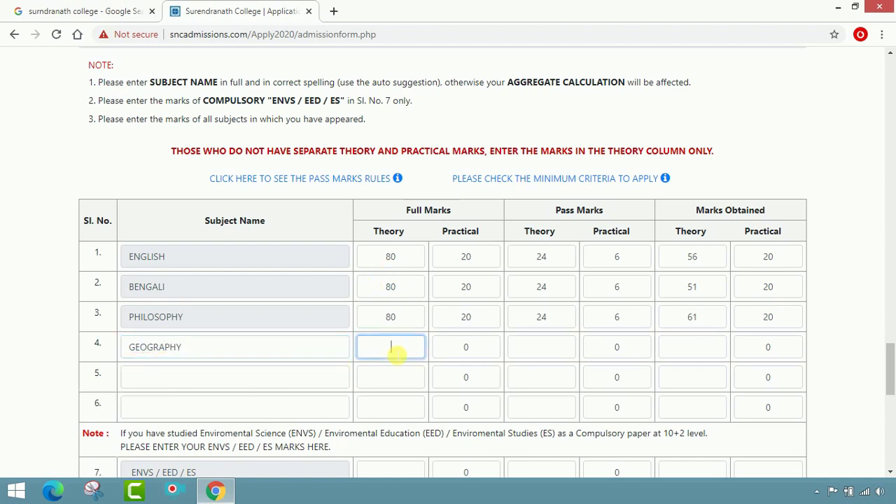
type("70")
key("Tab")
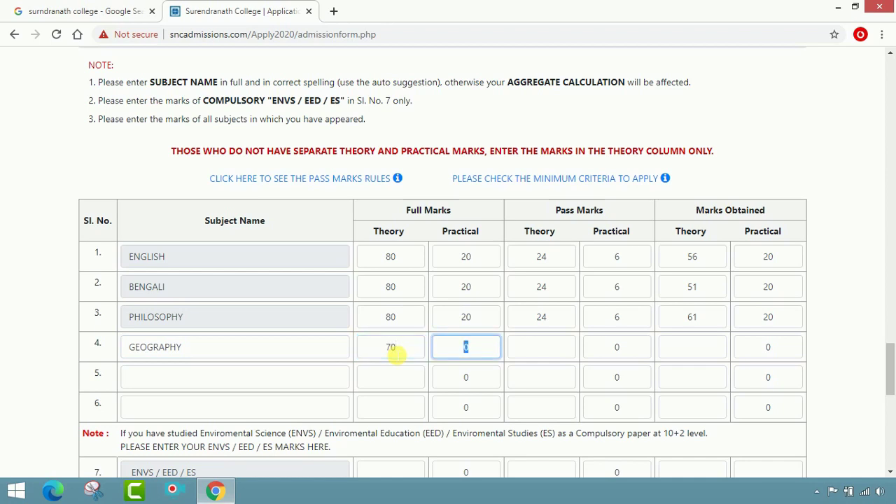
type("30")
key("Tab")
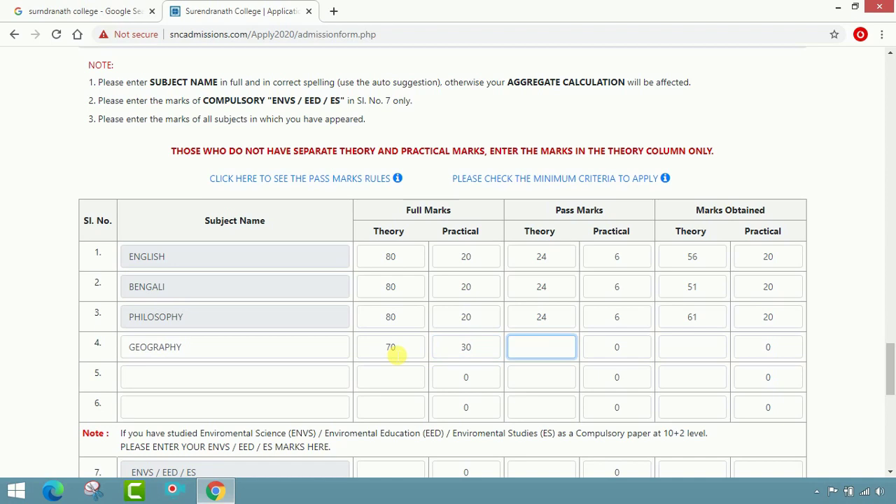
type("21")
key("Tab")
type("9")
key("Tab")
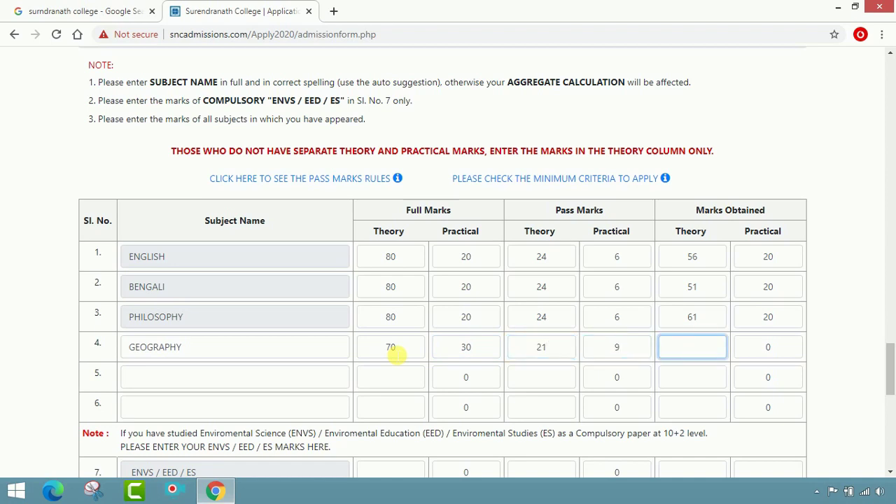
type("54")
key("Tab")
type("30")
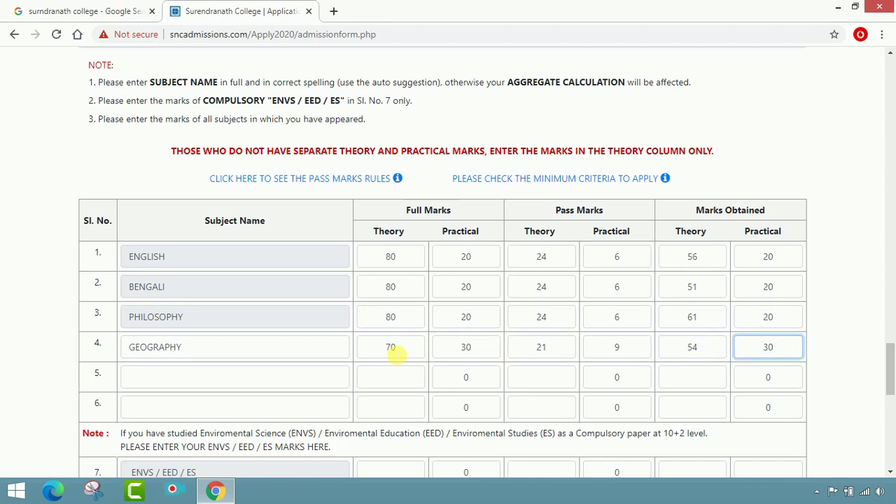
key("Tab")
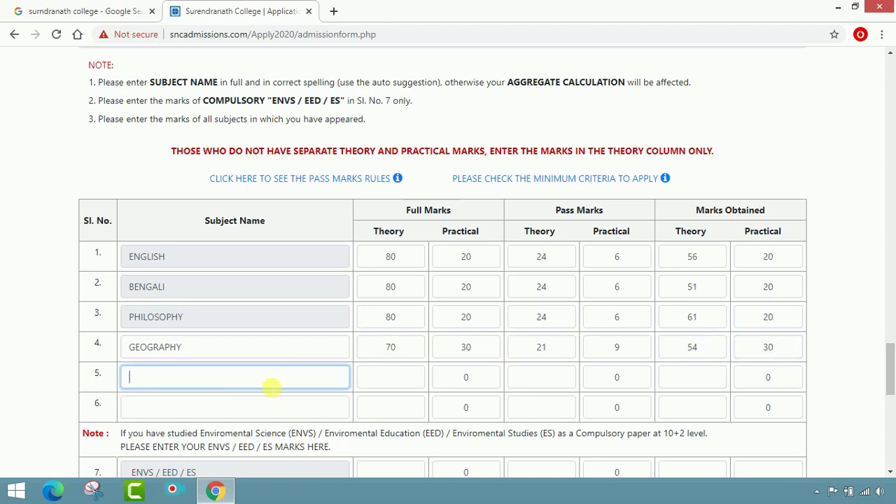
Add HISTORY as subject five: full marks 80/20, pass 24/6, obtained 62/18.
type("HIST")
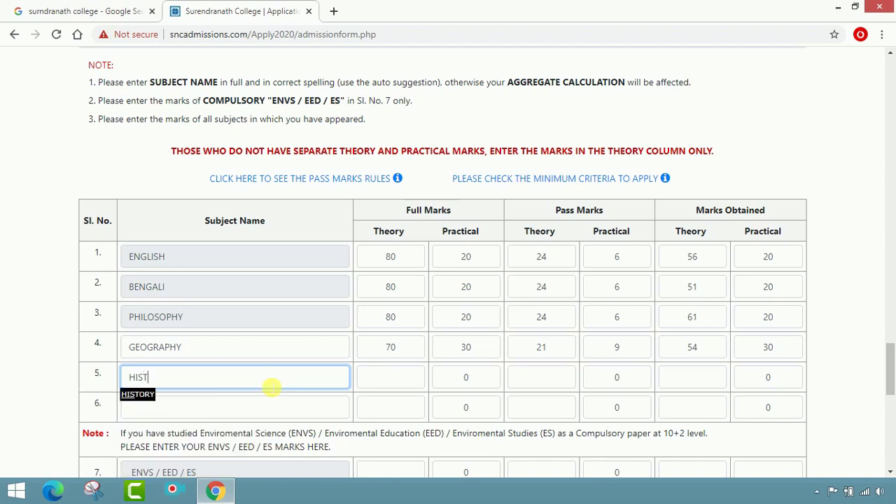
left_click(137, 394)
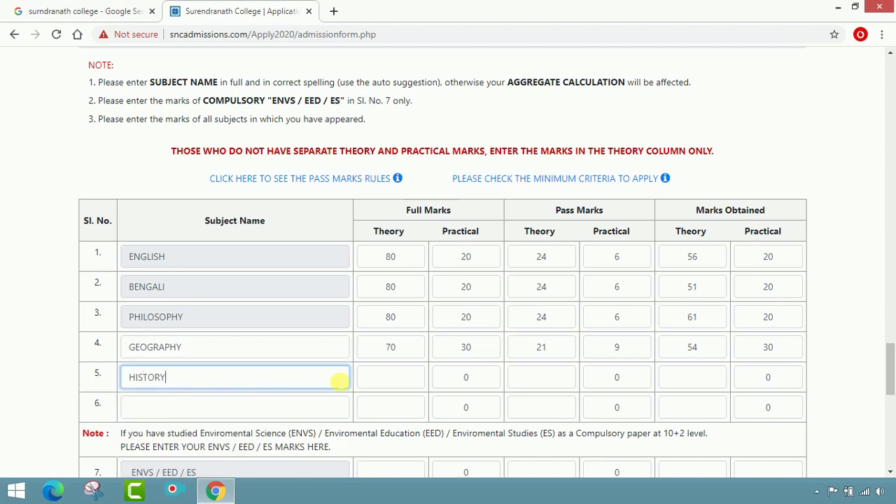
left_click(403, 382)
type("80")
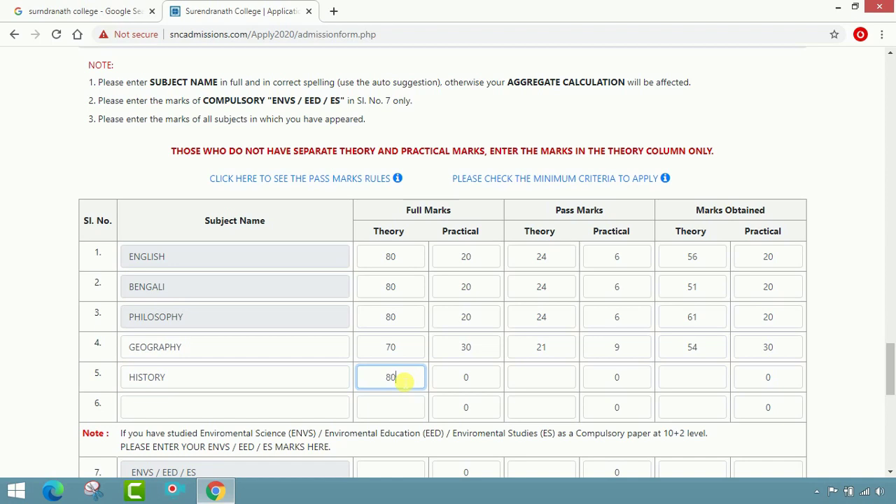
key("Tab")
type("20")
key("Tab")
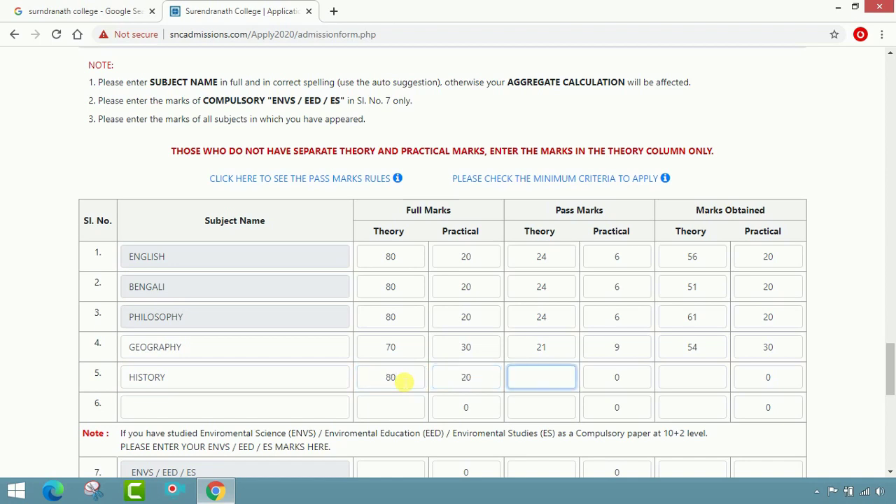
type("24")
key("Tab")
type("6")
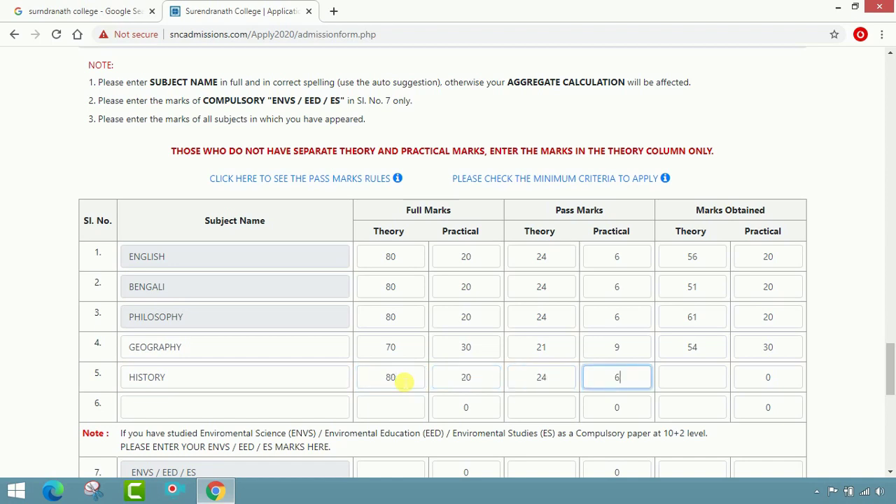
key("Tab")
type("6")
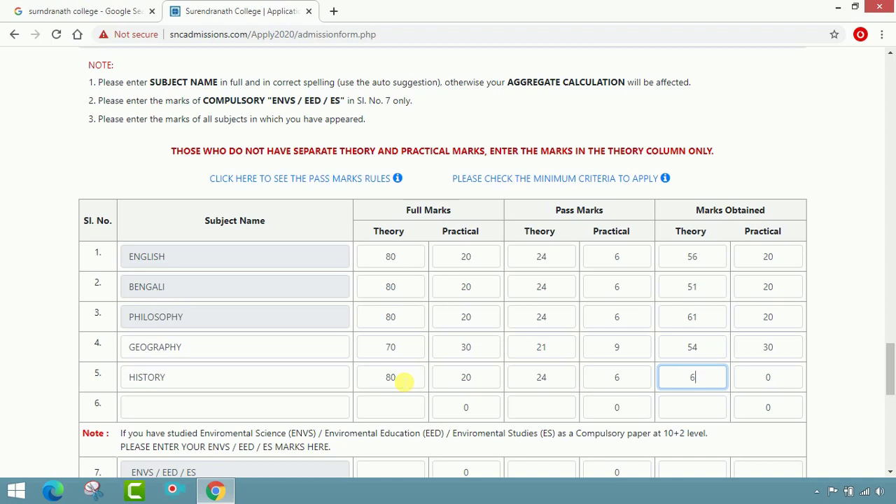
type("2")
key("Tab")
type("18")
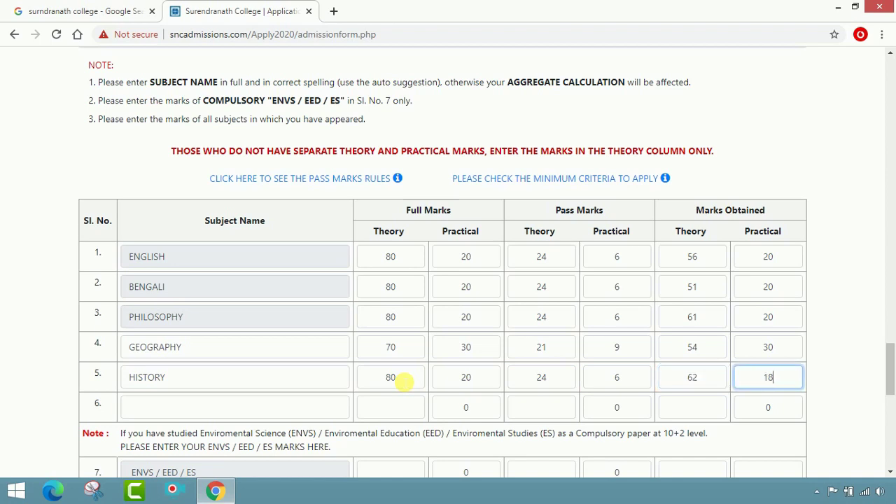
key("Tab")
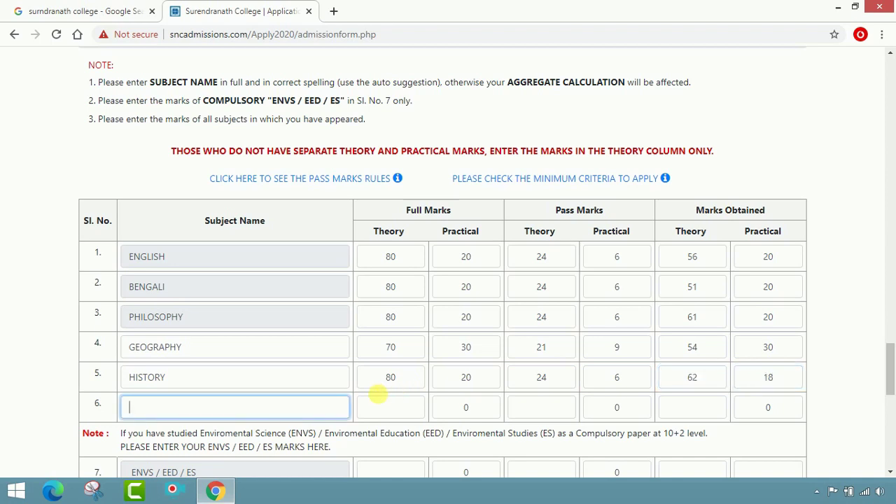
Run CALCULATE to get 80.25% aggregate, 321.00 effective aggregate and 402.00 merit marks.
scroll(370, 406, "down", 1)
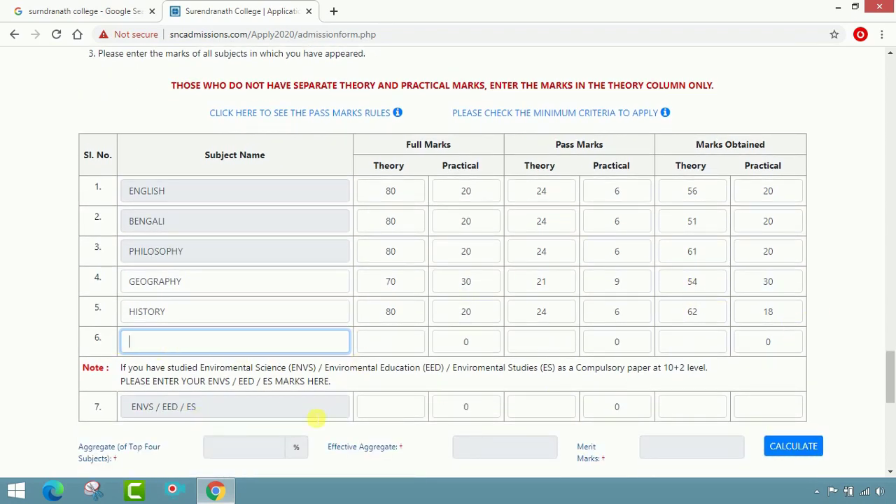
scroll(536, 411, "down", 2)
scroll(202, 316, "down", 1)
left_click(238, 251)
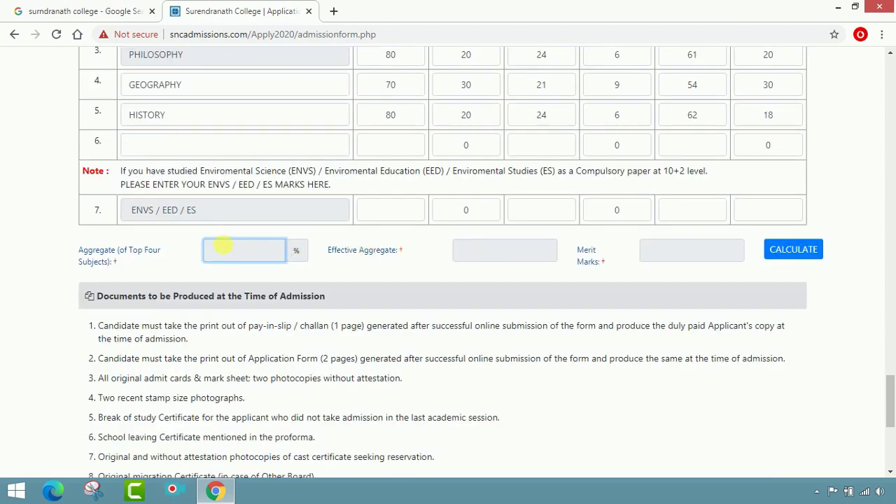
left_click(799, 256)
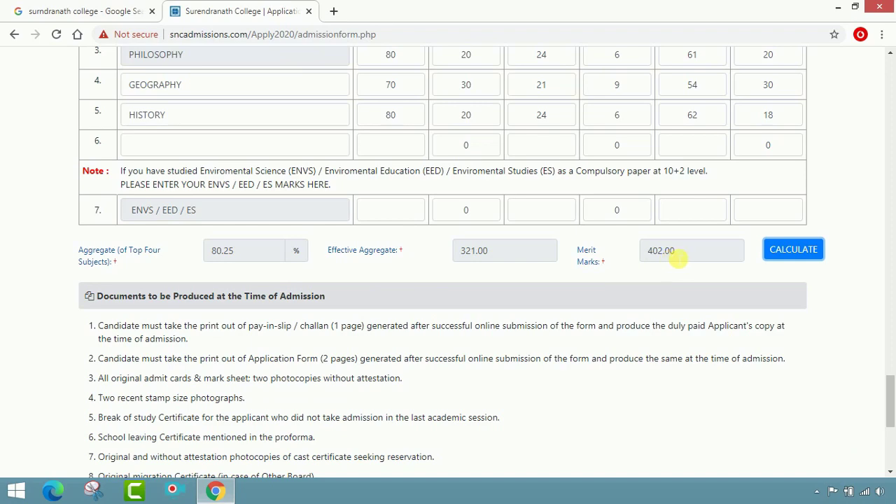
Tick the Declaration checkbox to accept the admission declaration.
scroll(493, 280, "down", 2)
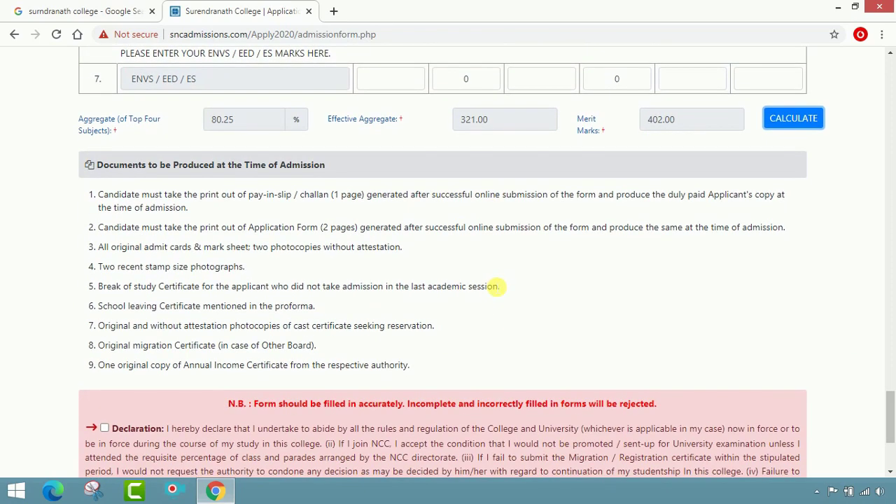
scroll(495, 286, "down", 2)
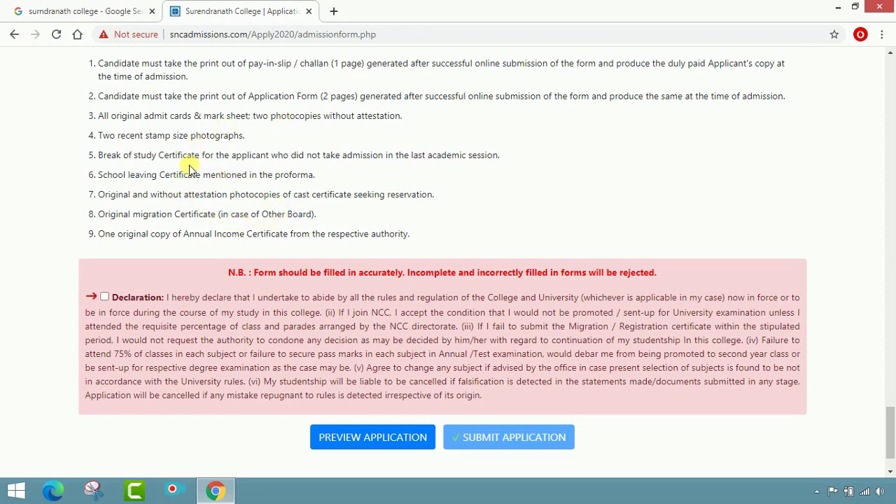
scroll(168, 181, "up", 1)
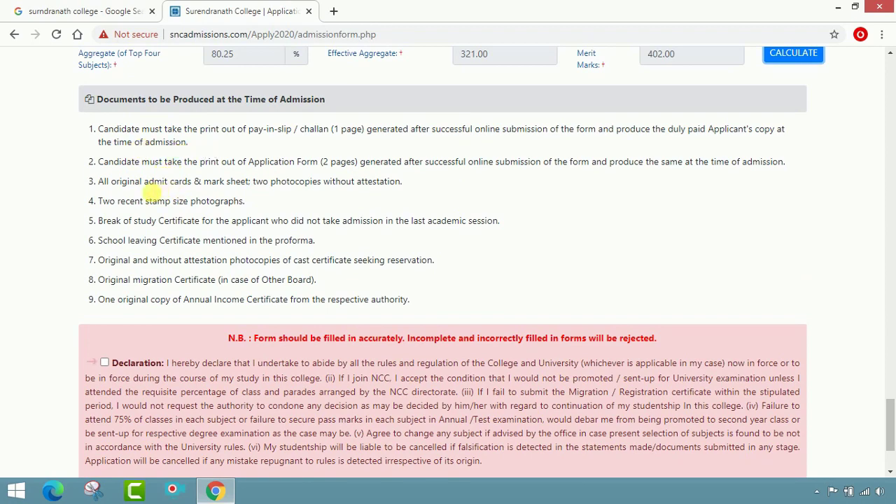
scroll(168, 269, "down", 1)
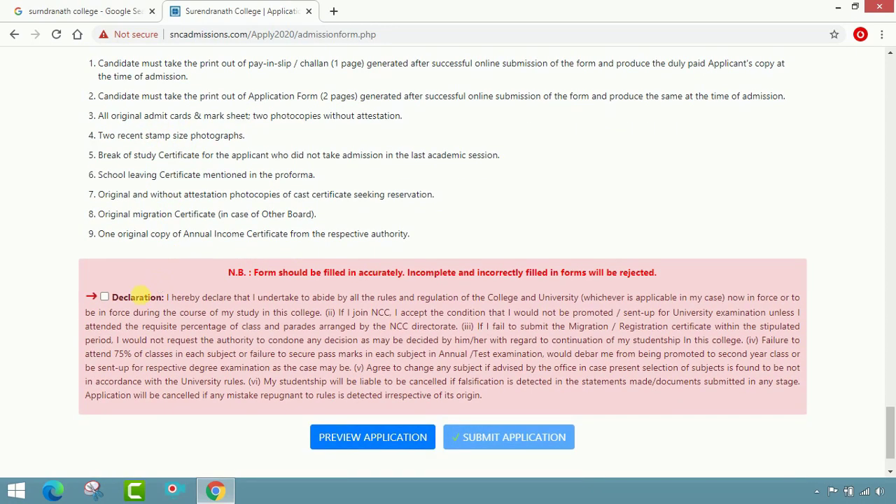
left_click(105, 297)
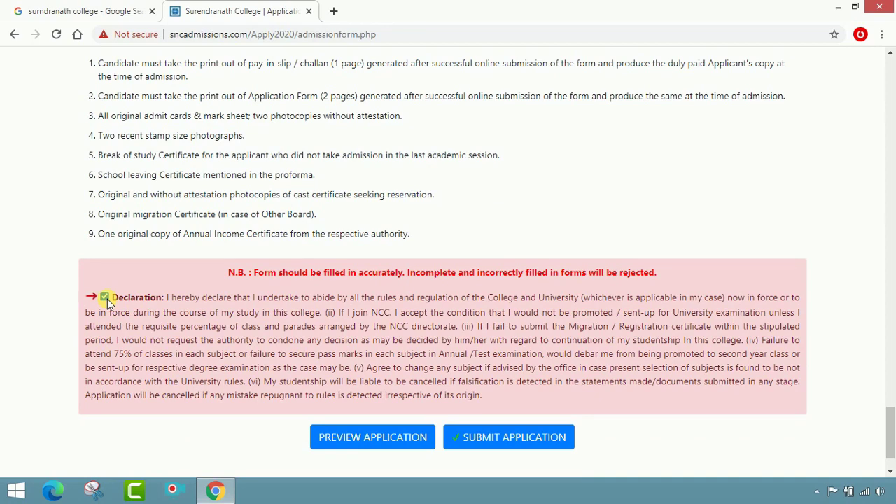
Try submitting the application, which triggers a missing local contact number alert.
scroll(328, 343, "down", 1)
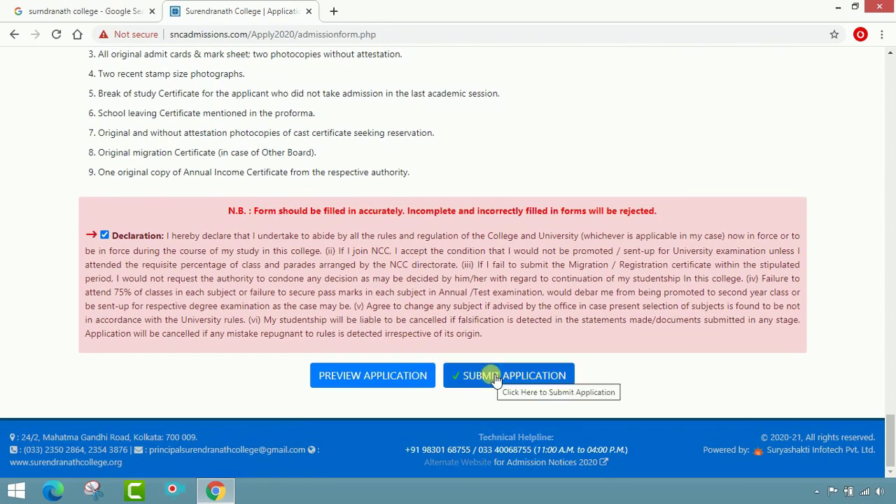
scroll(558, 318, "up", 5)
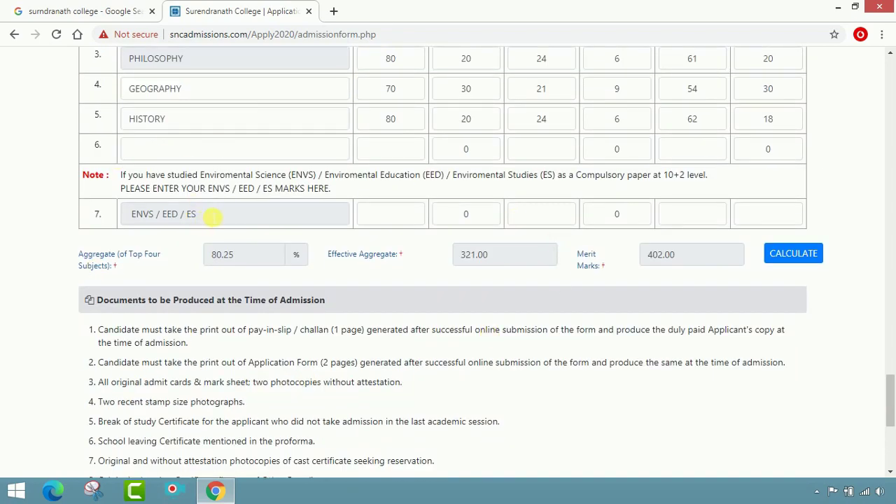
scroll(534, 313, "down", 4)
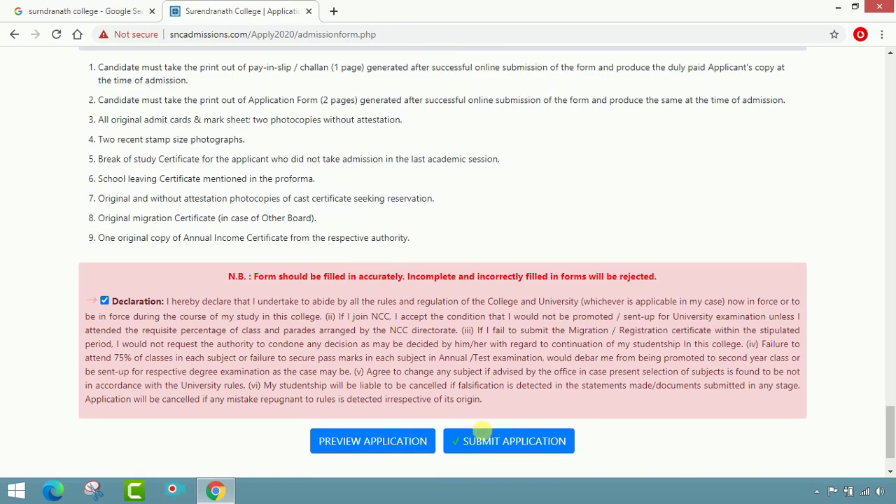
left_click(484, 441)
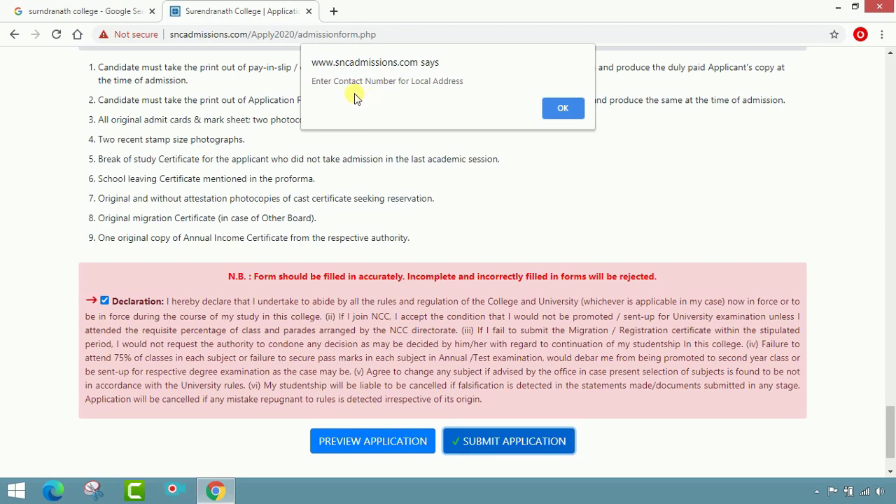
Dismiss the alert and enter the local address phone number with STD code 91.
left_click(553, 110)
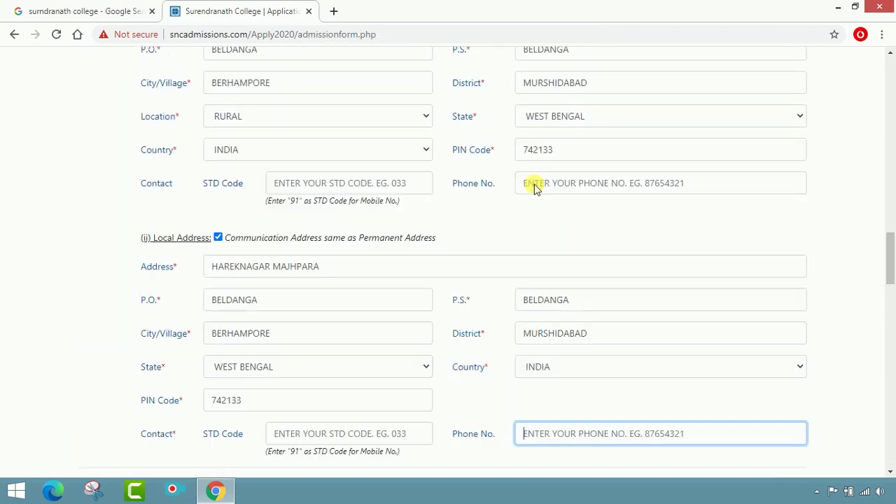
scroll(534, 184, "down", 4)
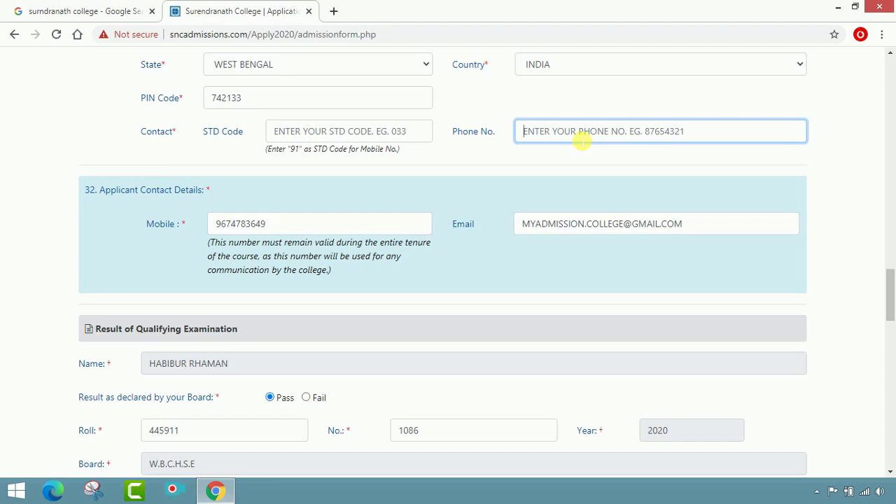
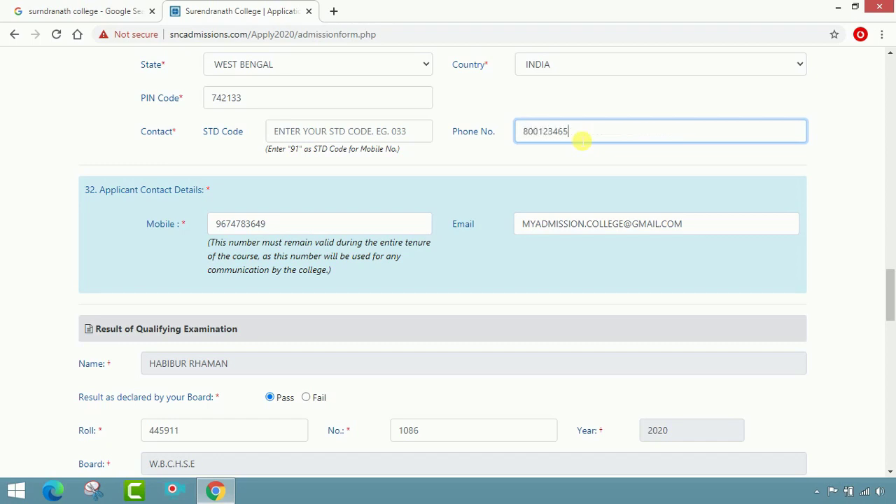
left_click(290, 131)
type("91")
scroll(290, 284, "up", 2)
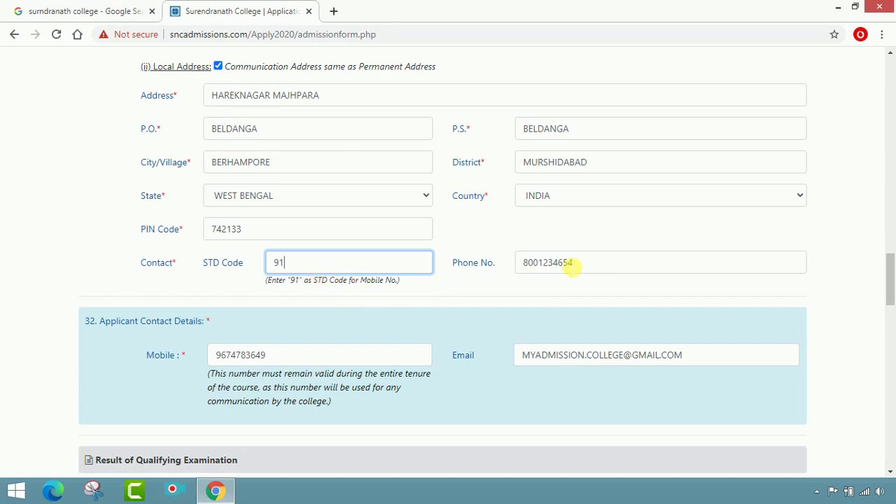
Submit the application form again and get the success page with an application number.
scroll(581, 315, "down", 15)
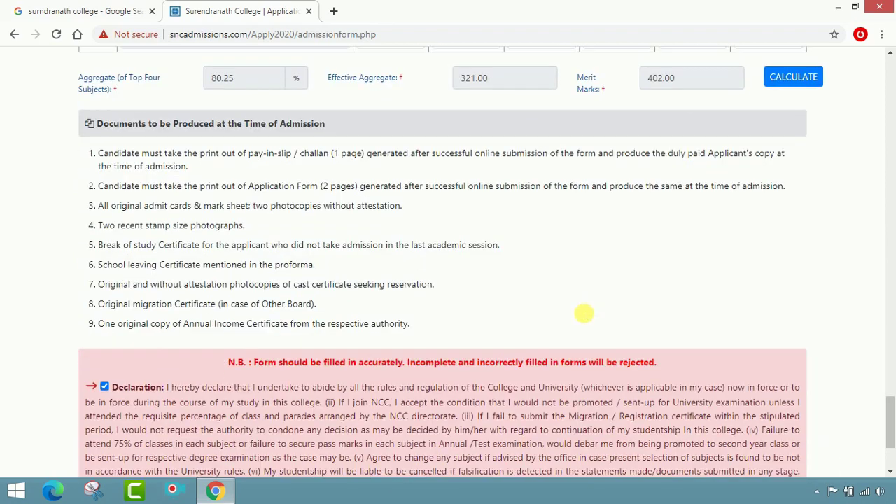
scroll(583, 313, "down", 5)
left_click(543, 384)
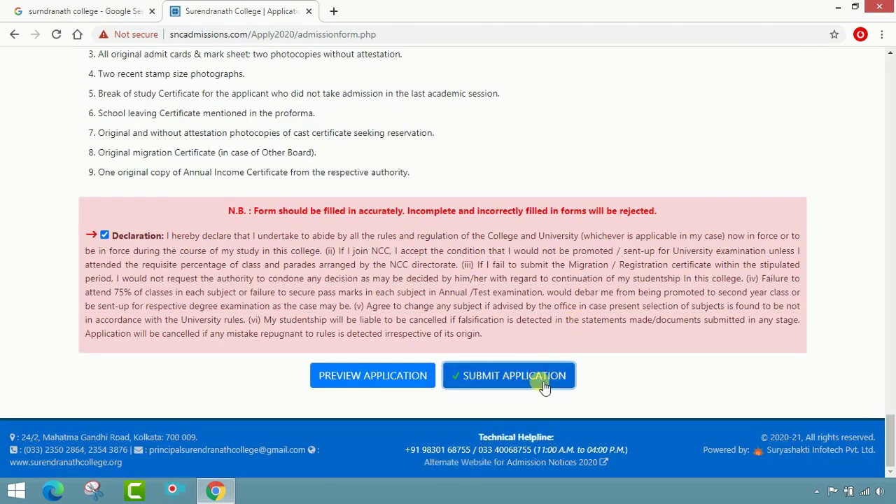
left_click(502, 382)
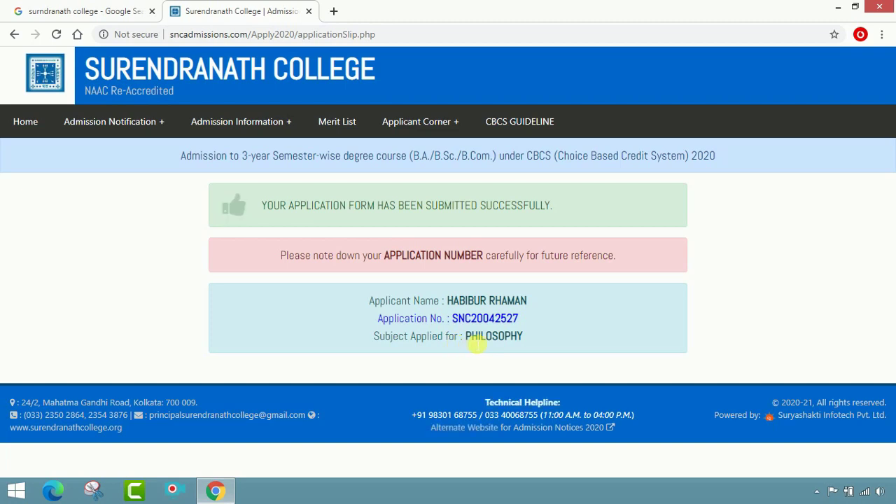
Select and copy the new application number.
left_click_drag(519, 319, 453, 318)
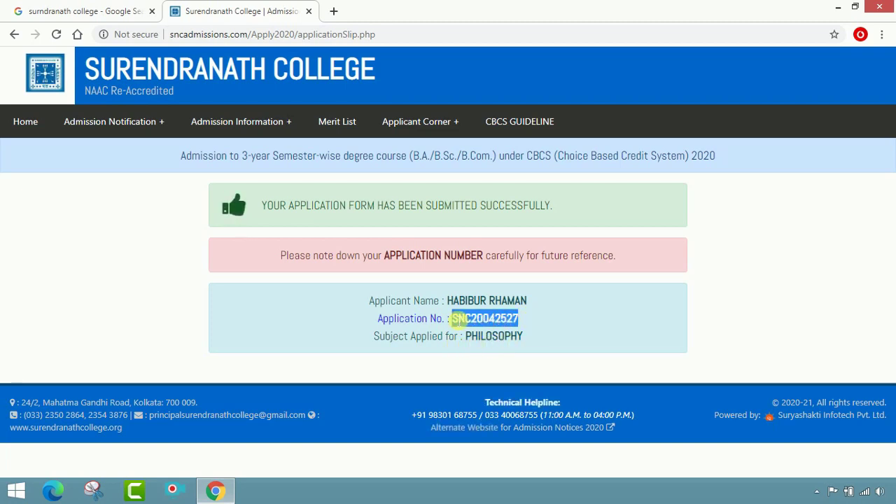
right_click(455, 319)
left_click(476, 324)
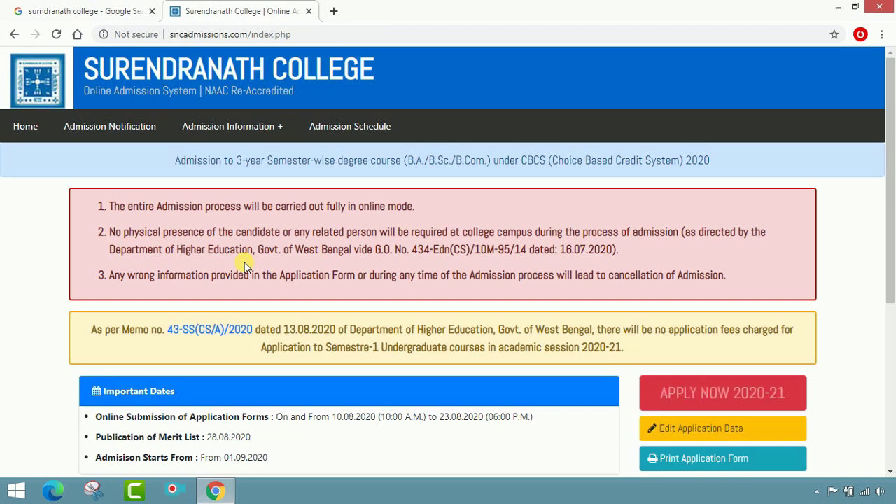
Go to the Print Application Form page from the admissions home page.
scroll(784, 412, "down", 2)
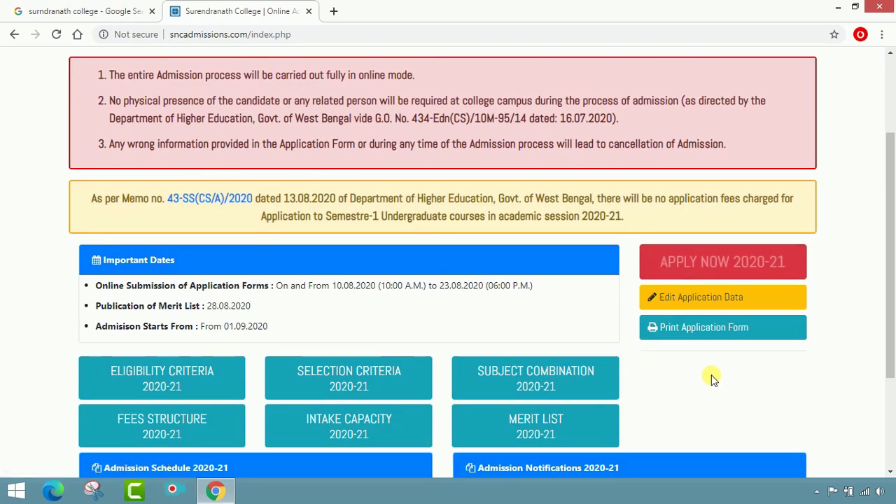
left_click(724, 331)
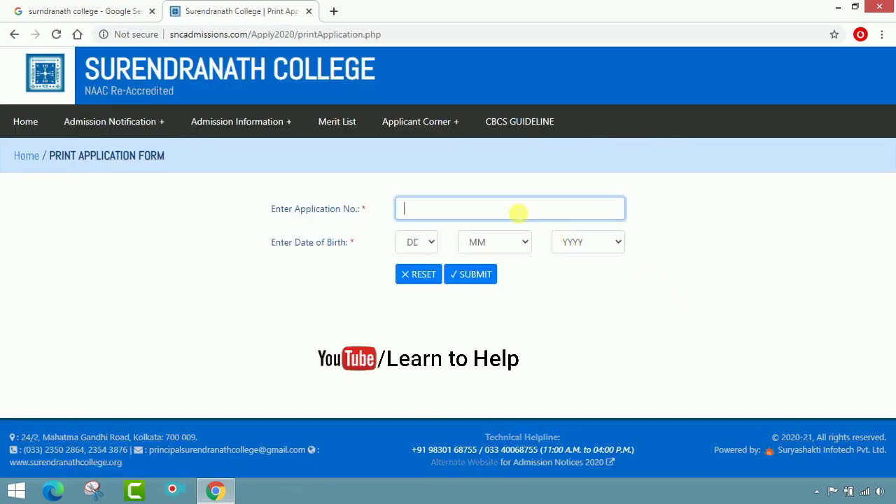
key("ctrl+v")
left_click(419, 242)
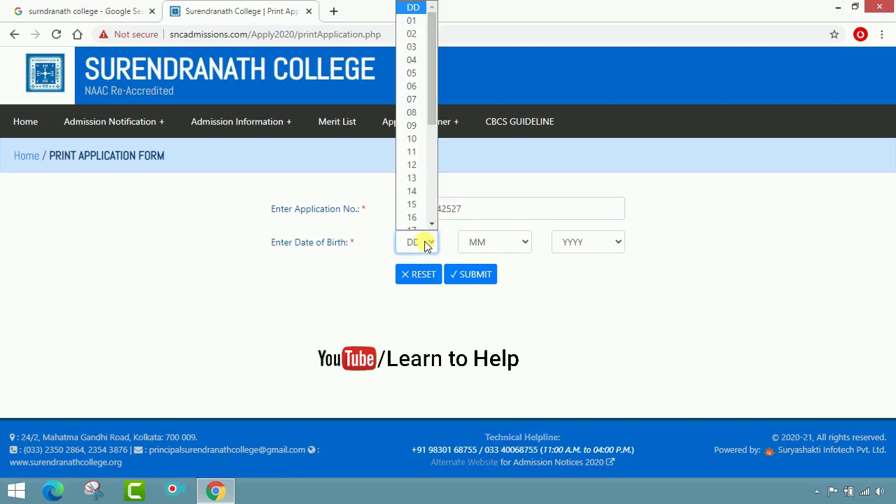
left_click(411, 197)
left_click(482, 241)
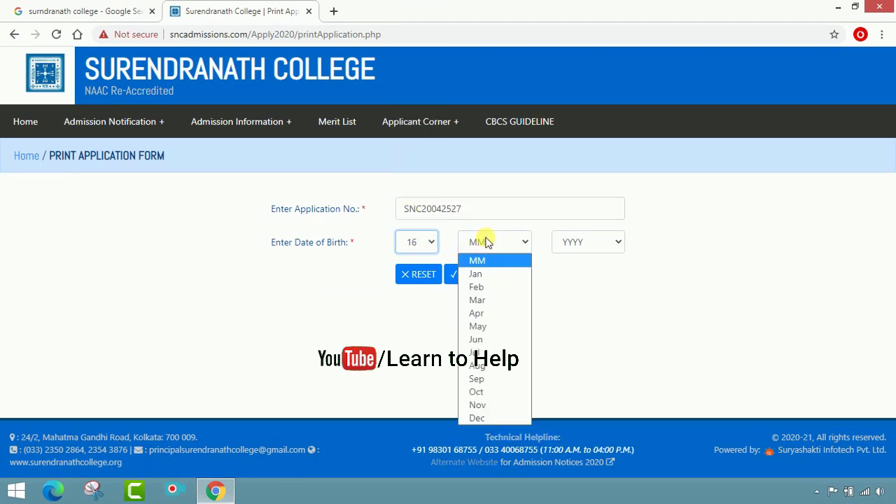
left_click(477, 404)
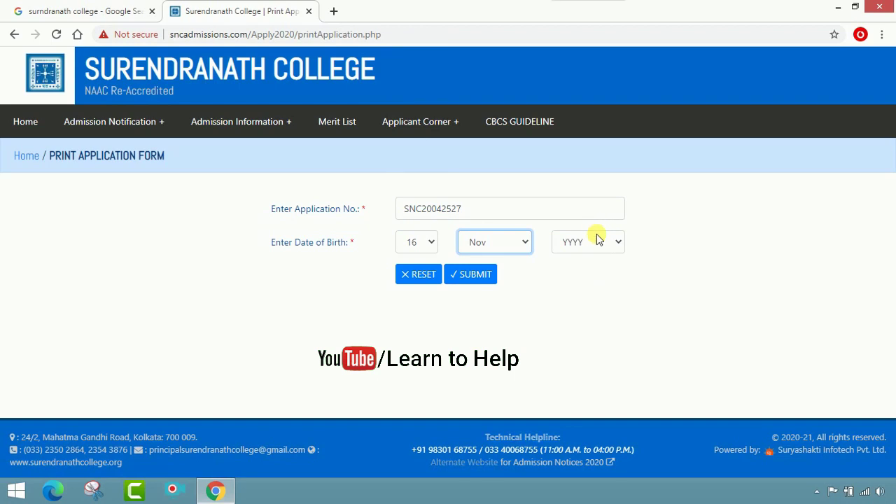
left_click(598, 239)
scroll(595, 210, "down", 2)
left_click(580, 180)
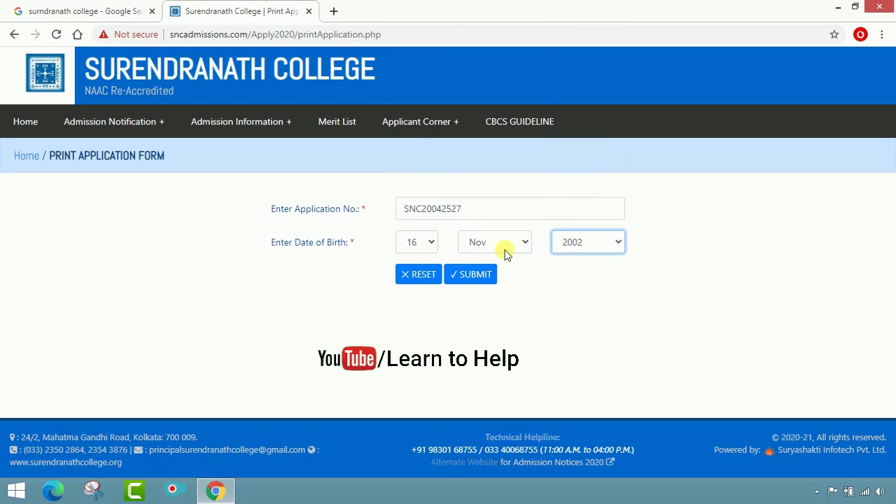
left_click(474, 276)
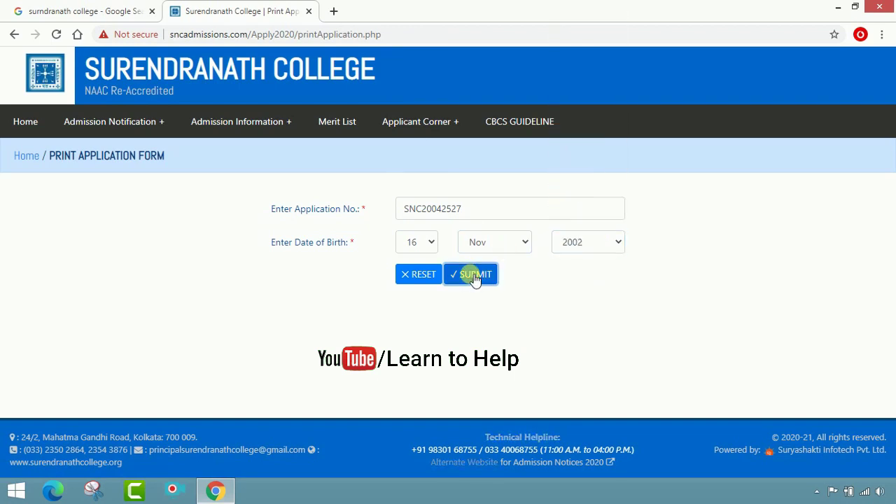
left_click(474, 276)
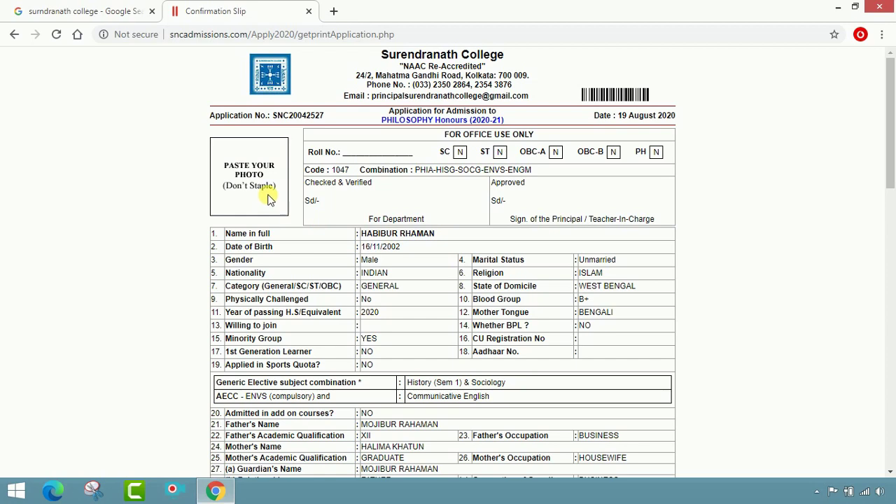
Open the print preview of the 2-page confirmation slip via Print Application Form.
scroll(410, 200, "down", 9)
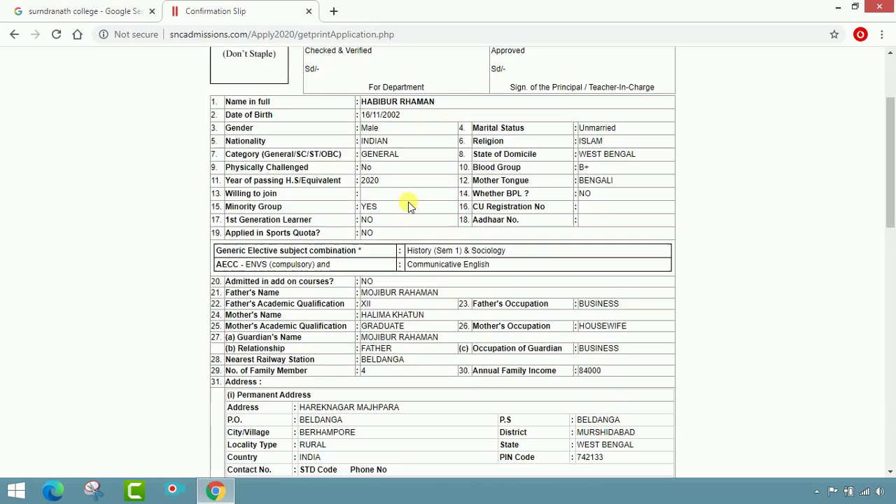
scroll(424, 194, "down", 5)
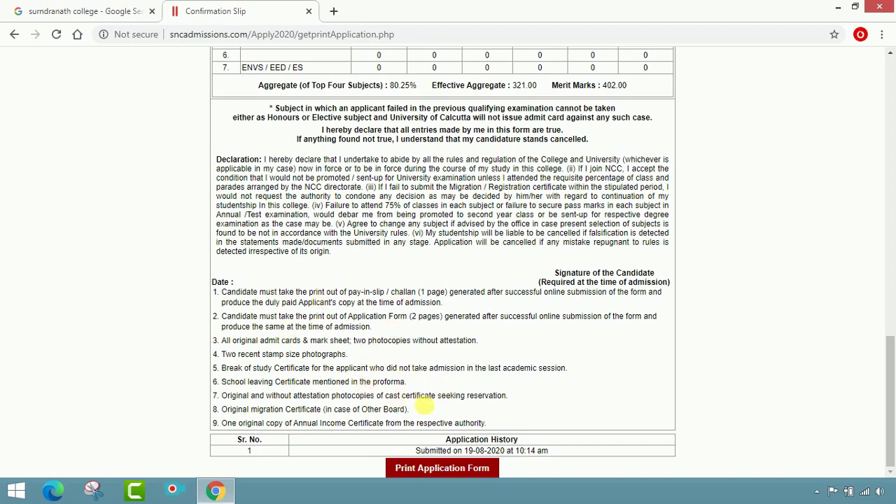
left_click(443, 469)
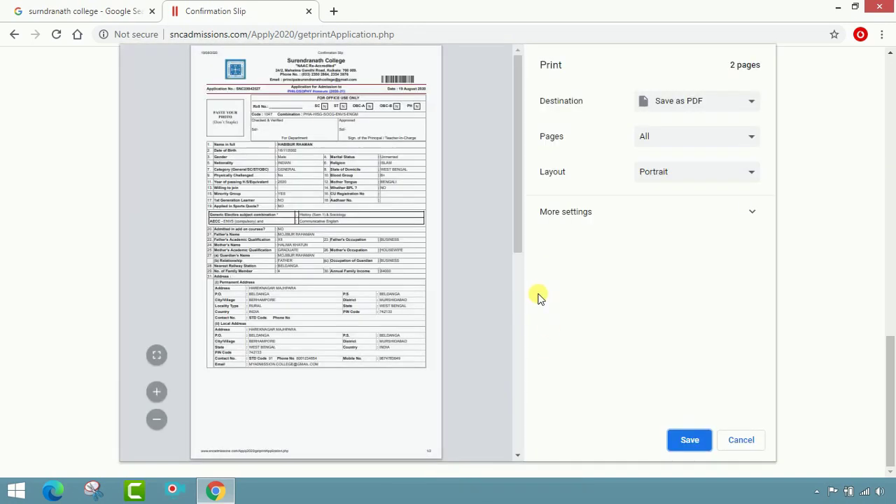
Save the slip as a PDF named Confirmation Slip on the Desktop.
left_click(682, 441)
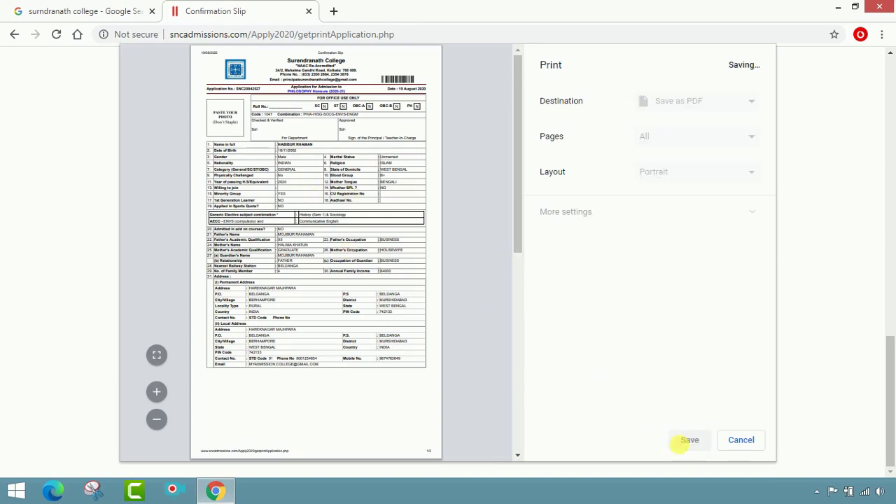
left_click(70, 92)
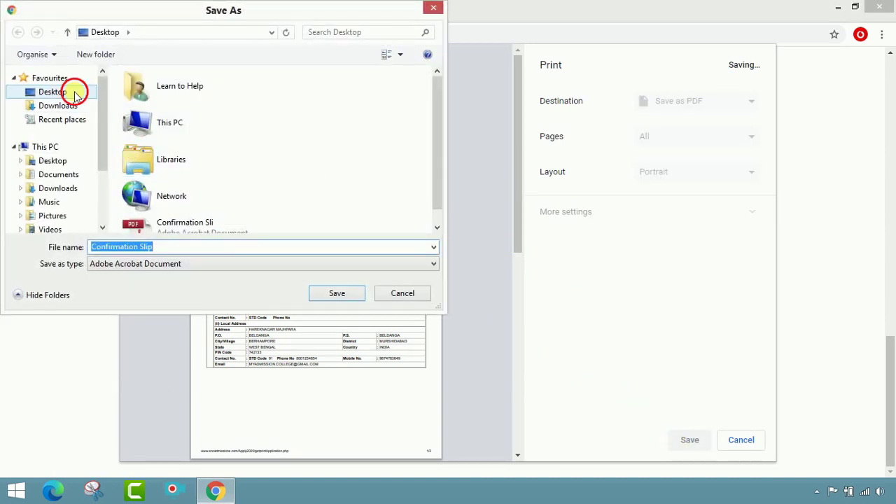
left_click(337, 294)
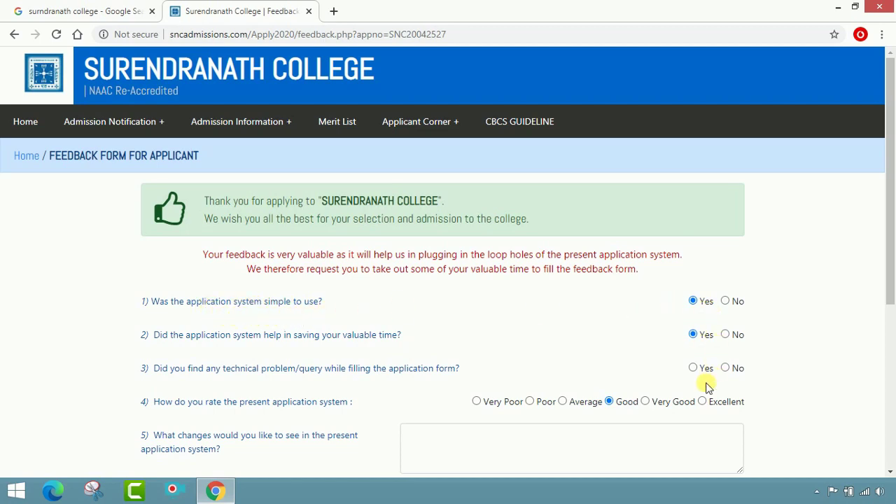
Answer No for technical problems, Very Good rating, NOTHING for changes, Yes for future online admissions, NONE for remarks.
left_click(725, 369)
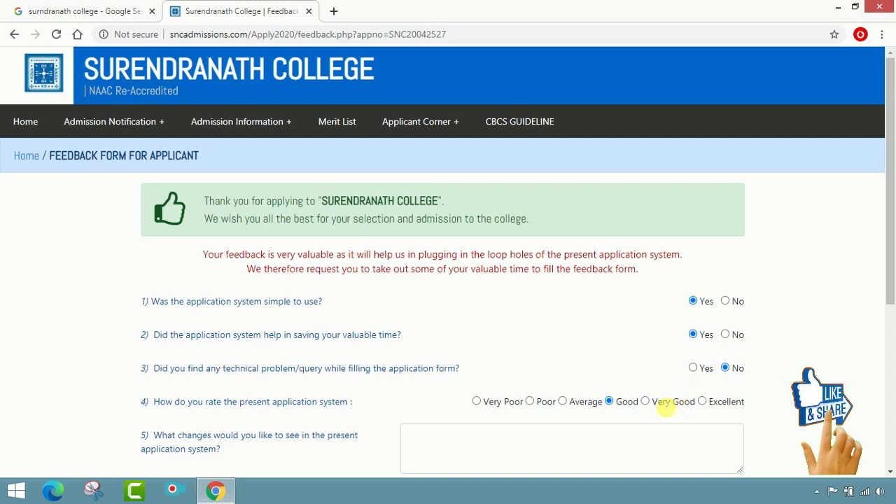
left_click(645, 401)
scroll(642, 445, "down", 2)
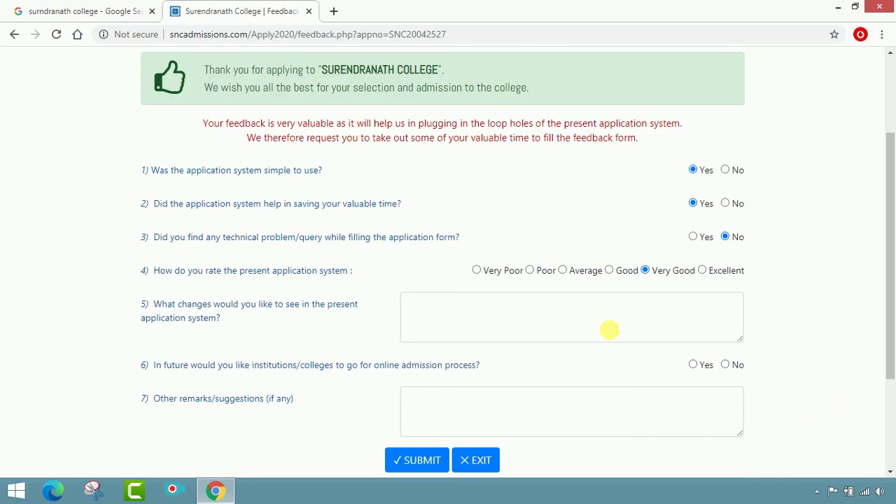
left_click(609, 329)
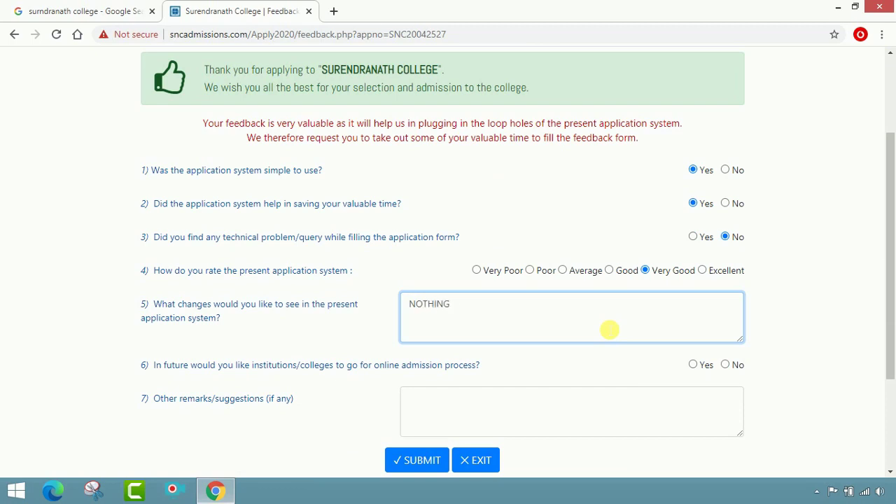
scroll(620, 376, "down", 2)
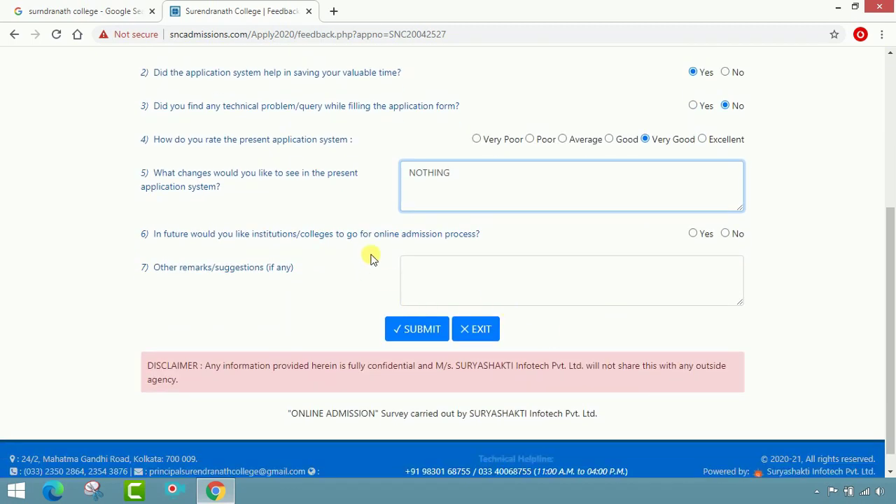
left_click(692, 233)
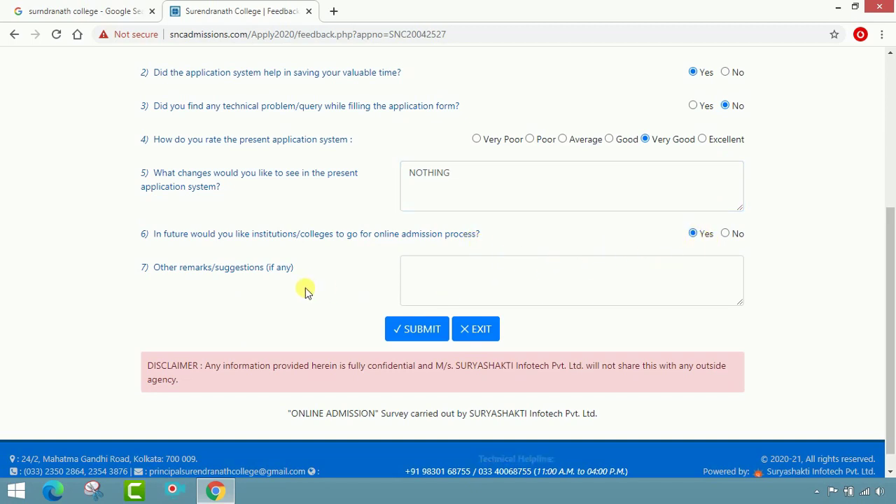
left_click(466, 290)
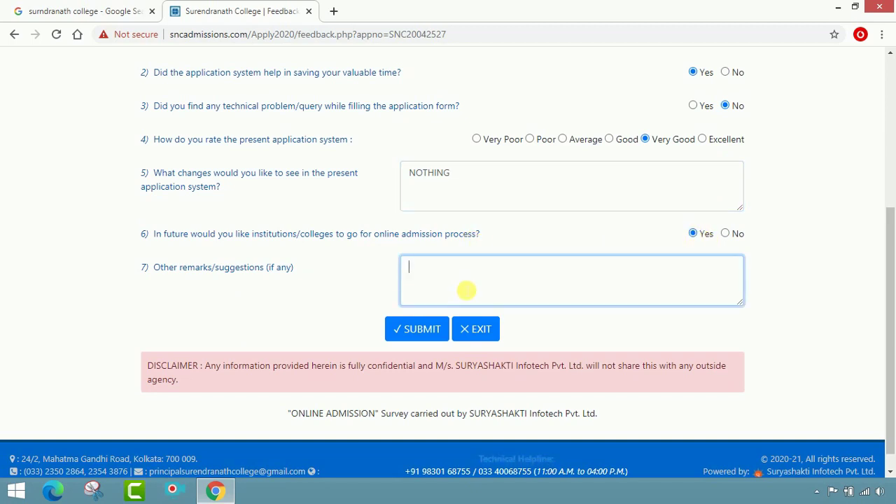
Submit the feedback, return to the portal home page, and choose the edit application option.
left_click(418, 330)
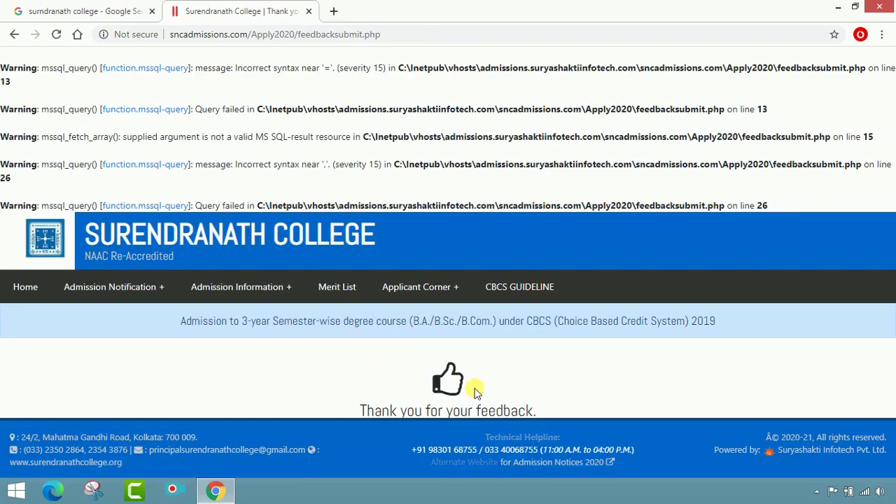
key("alt+Left")
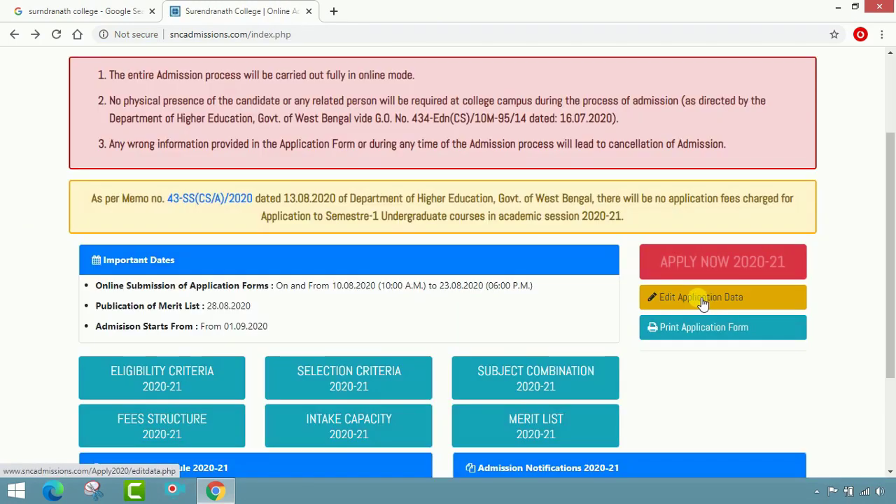
left_click(699, 298)
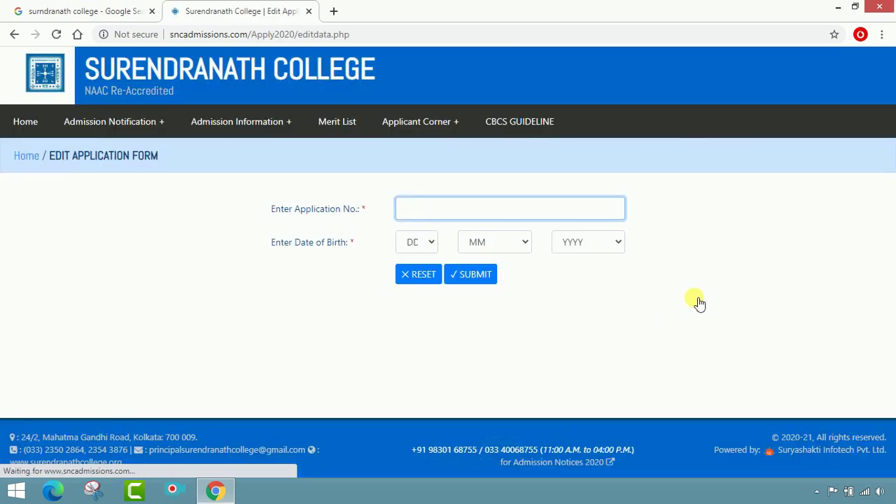
key("ctrl+v")
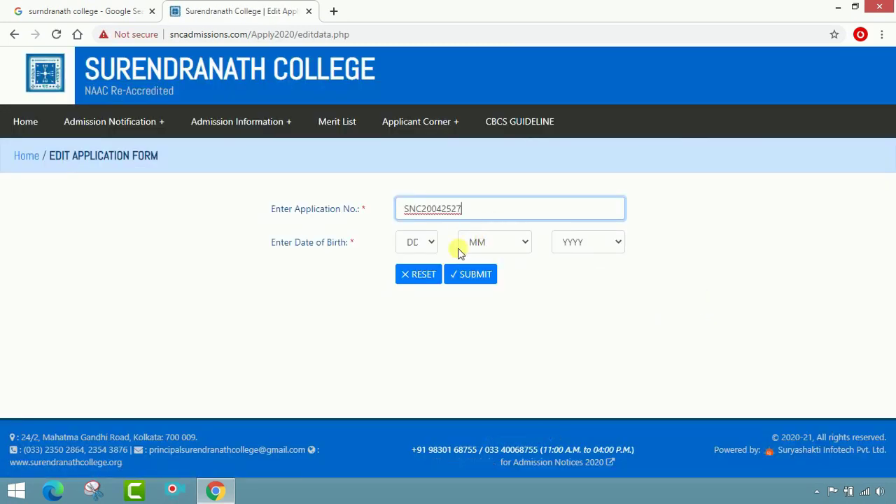
left_click(429, 242)
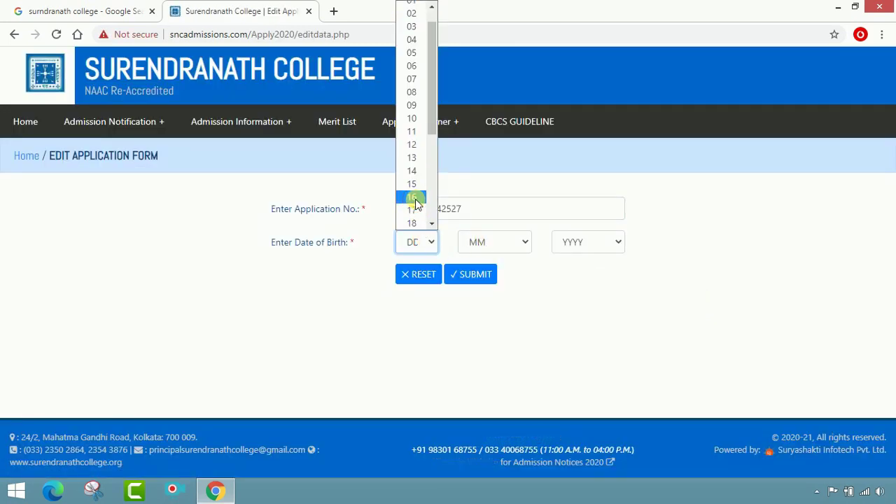
left_click(413, 207)
left_click(480, 242)
left_click(476, 405)
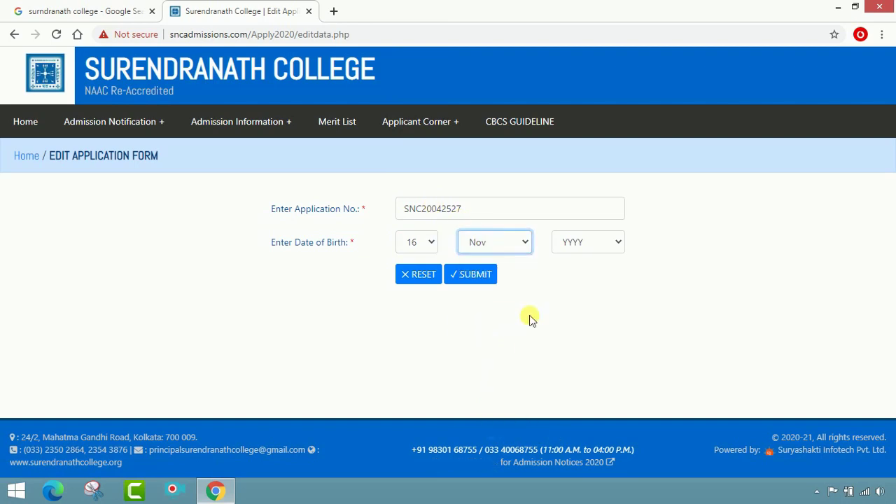
left_click(599, 240)
scroll(594, 210, "down", 2)
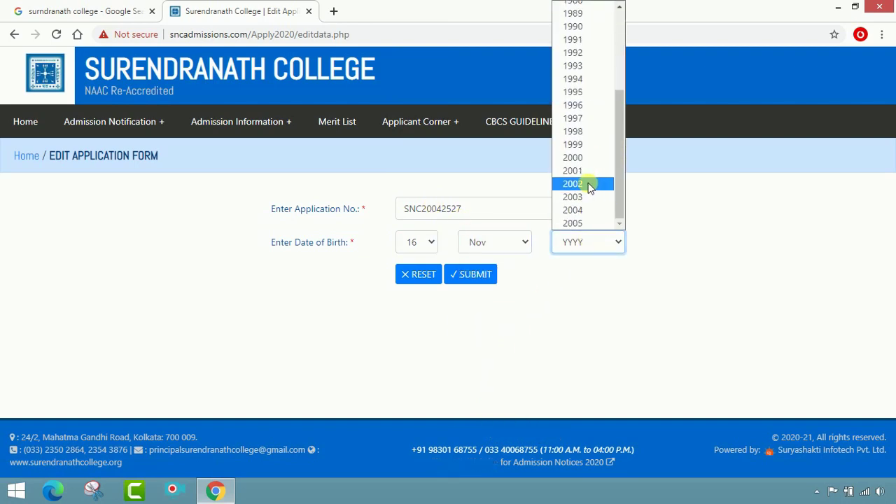
left_click(592, 184)
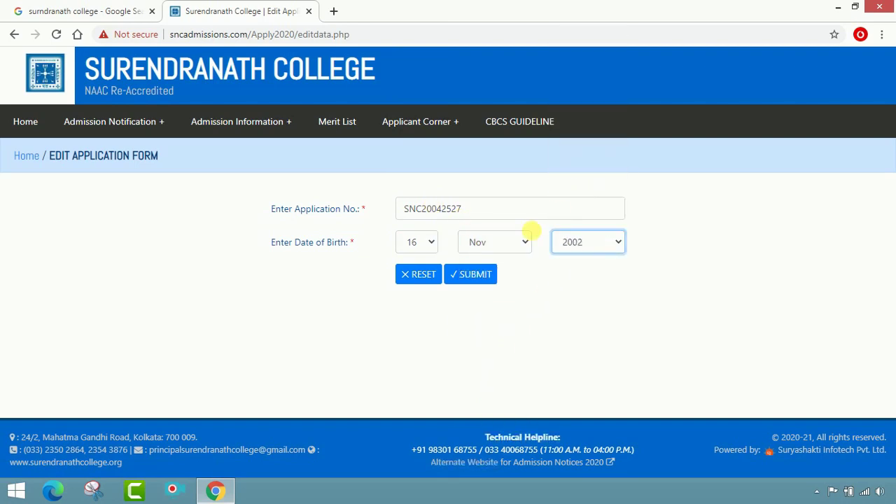
left_click(490, 275)
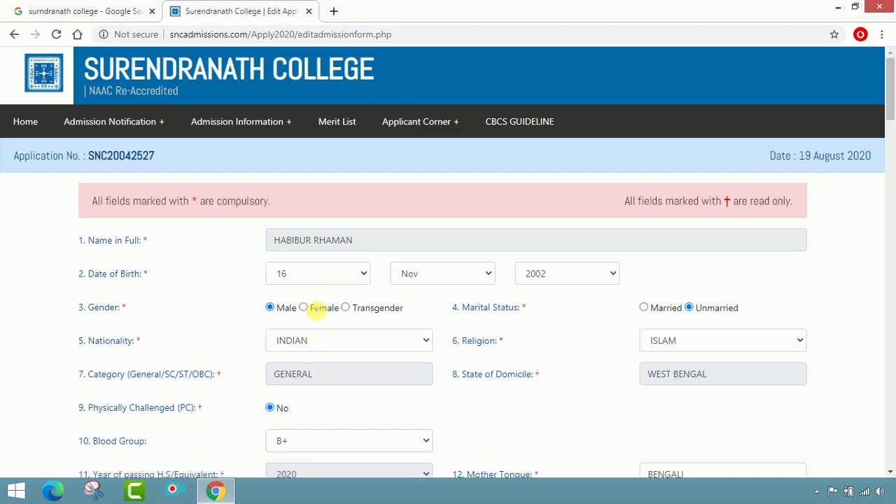
Scroll through the prefilled edit form, then go back twice to the index.php home page.
scroll(546, 322, "down", 4)
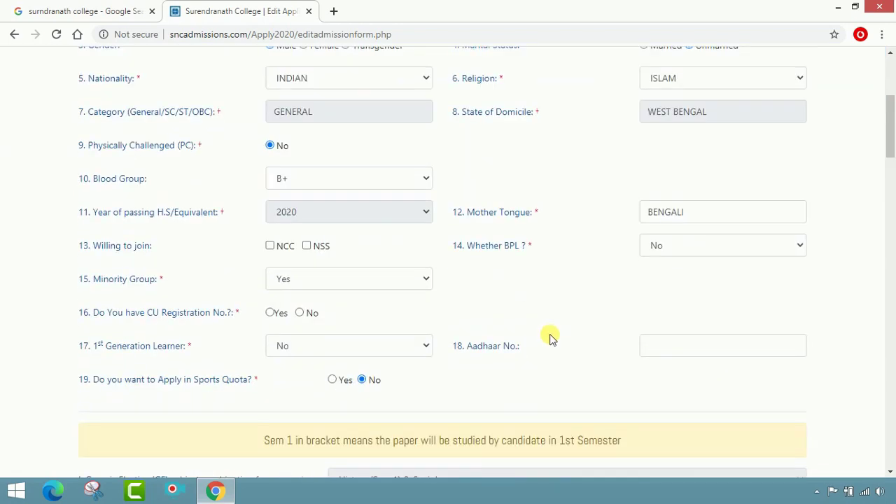
scroll(516, 359, "down", 11)
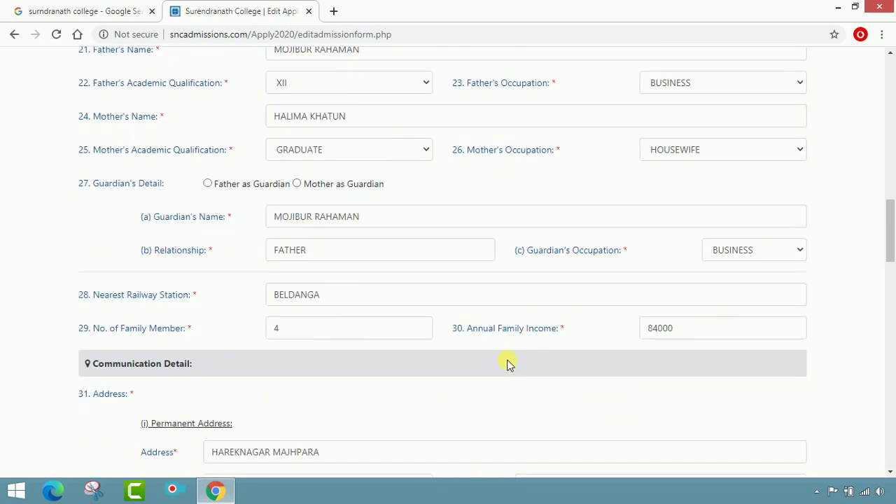
scroll(509, 363, "up", 2)
scroll(509, 363, "up", 15)
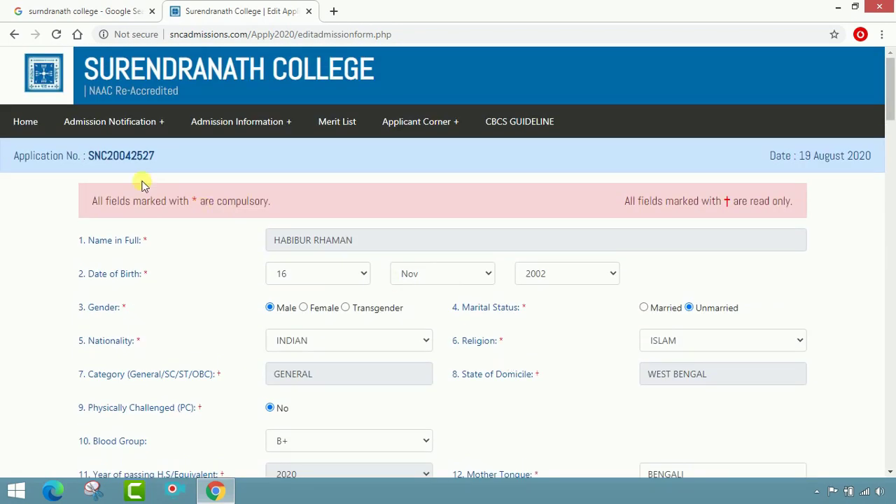
mouse_move(436, 115)
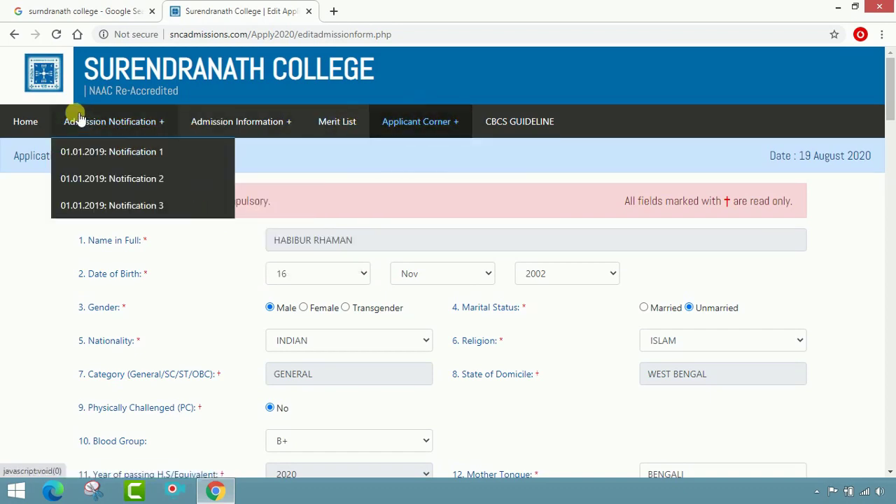
left_click(17, 38)
left_click(15, 36)
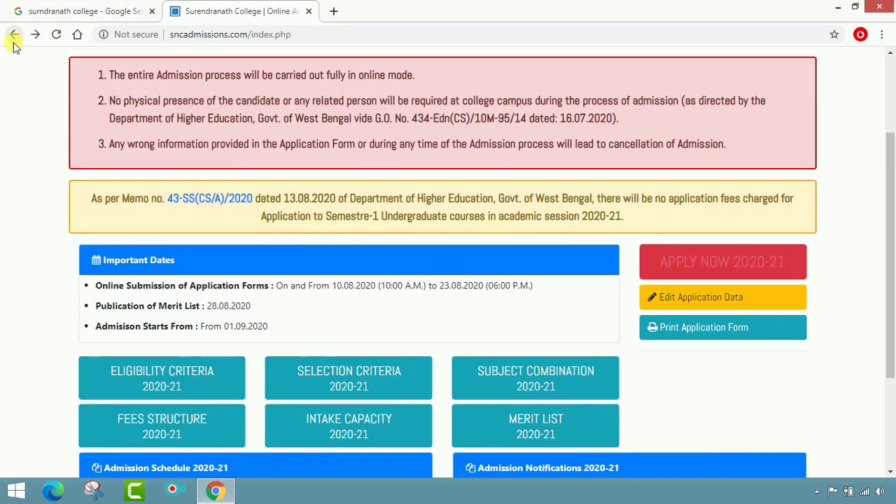